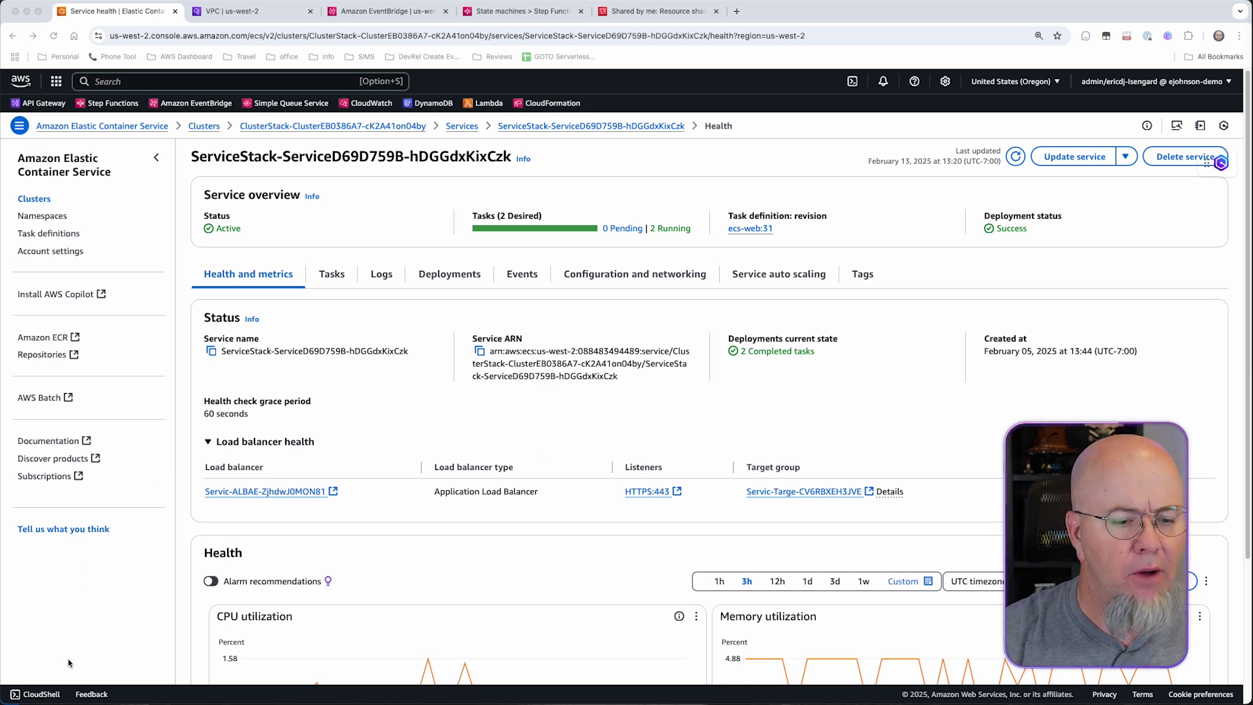
left_click(50, 695)
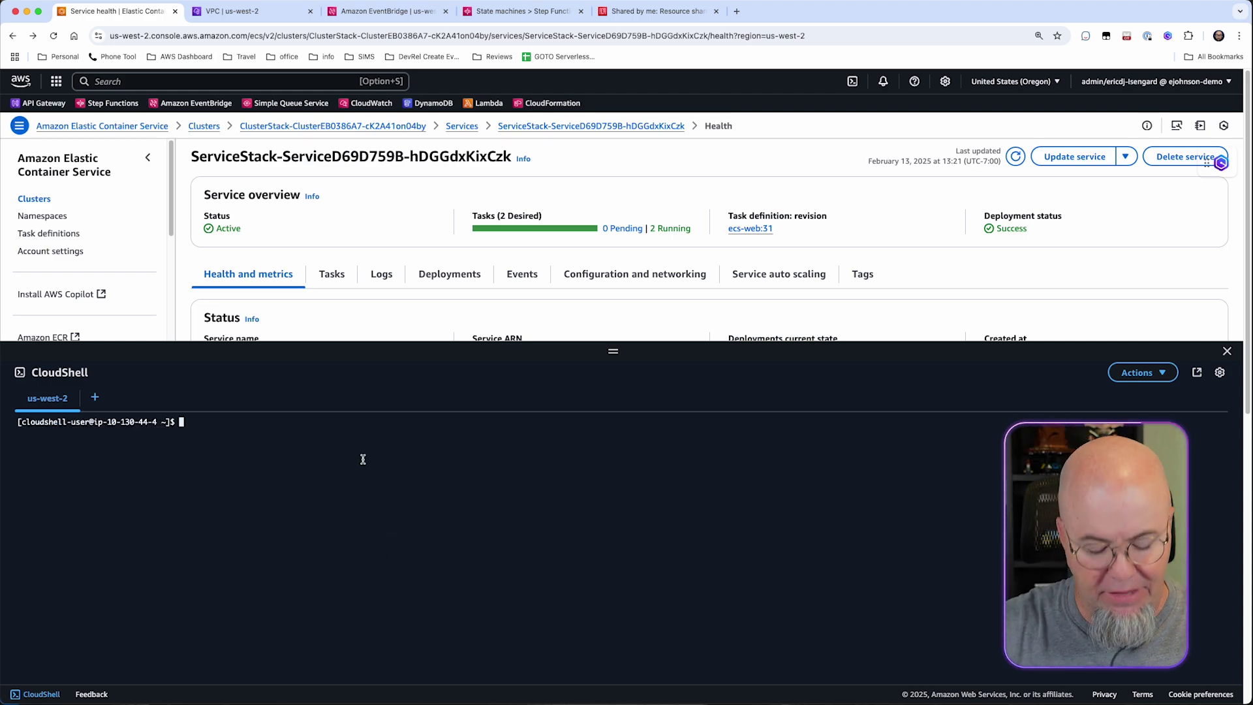
type("curl ")
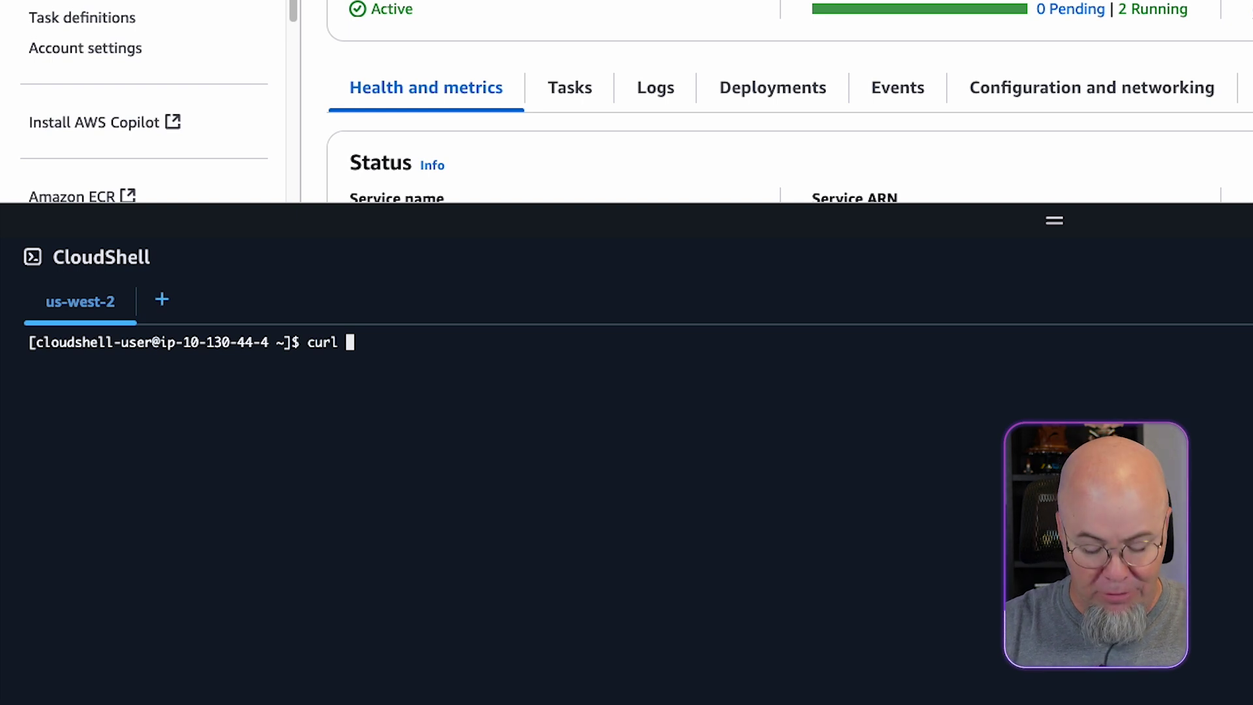
type("https:")
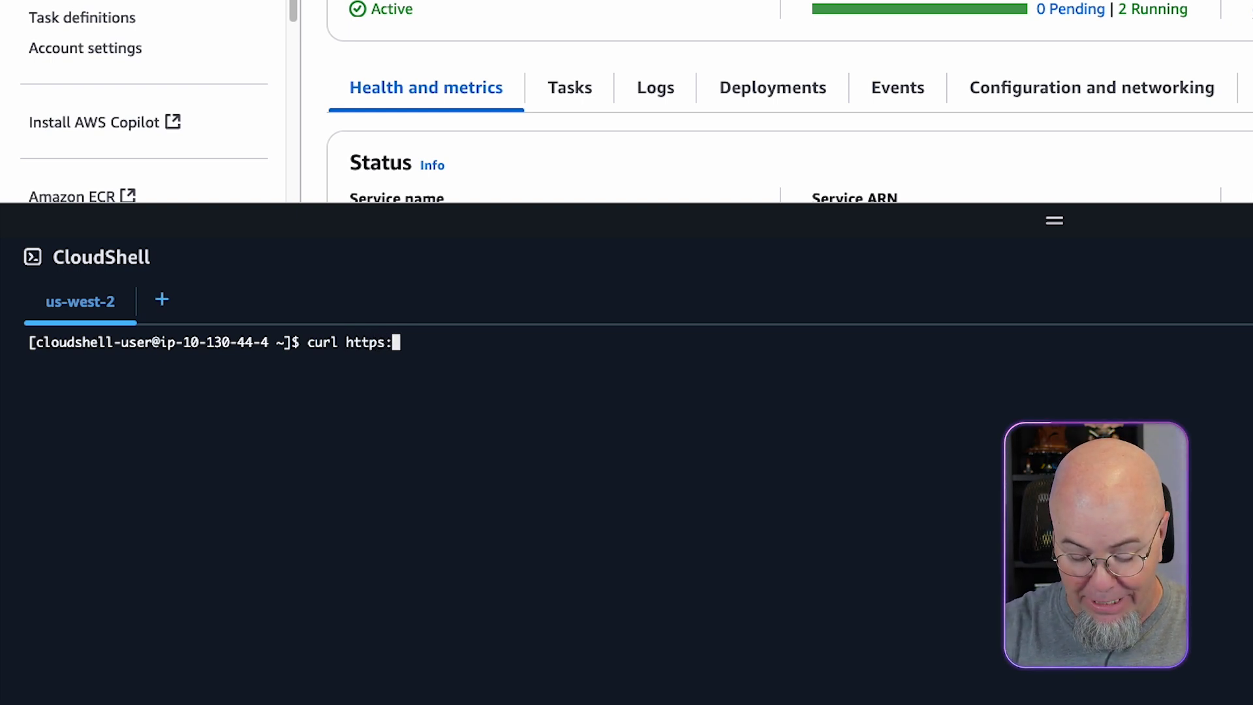
type("//ecs.s")
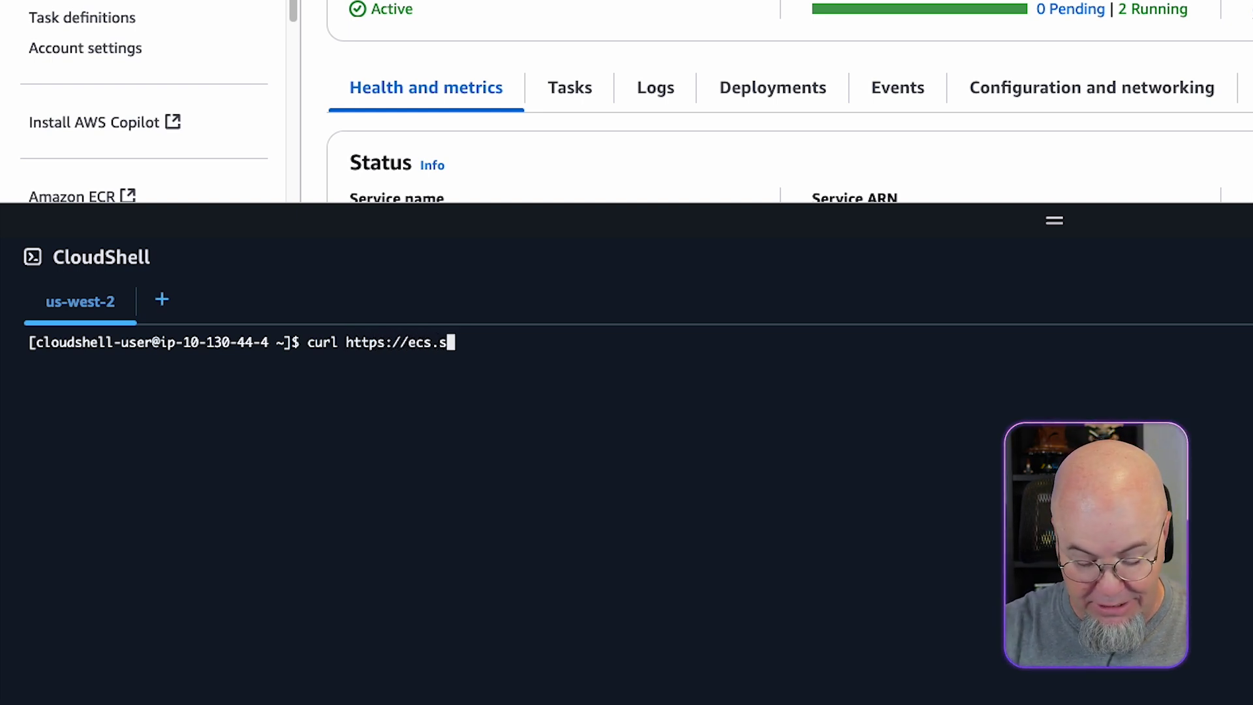
type("lip.link")
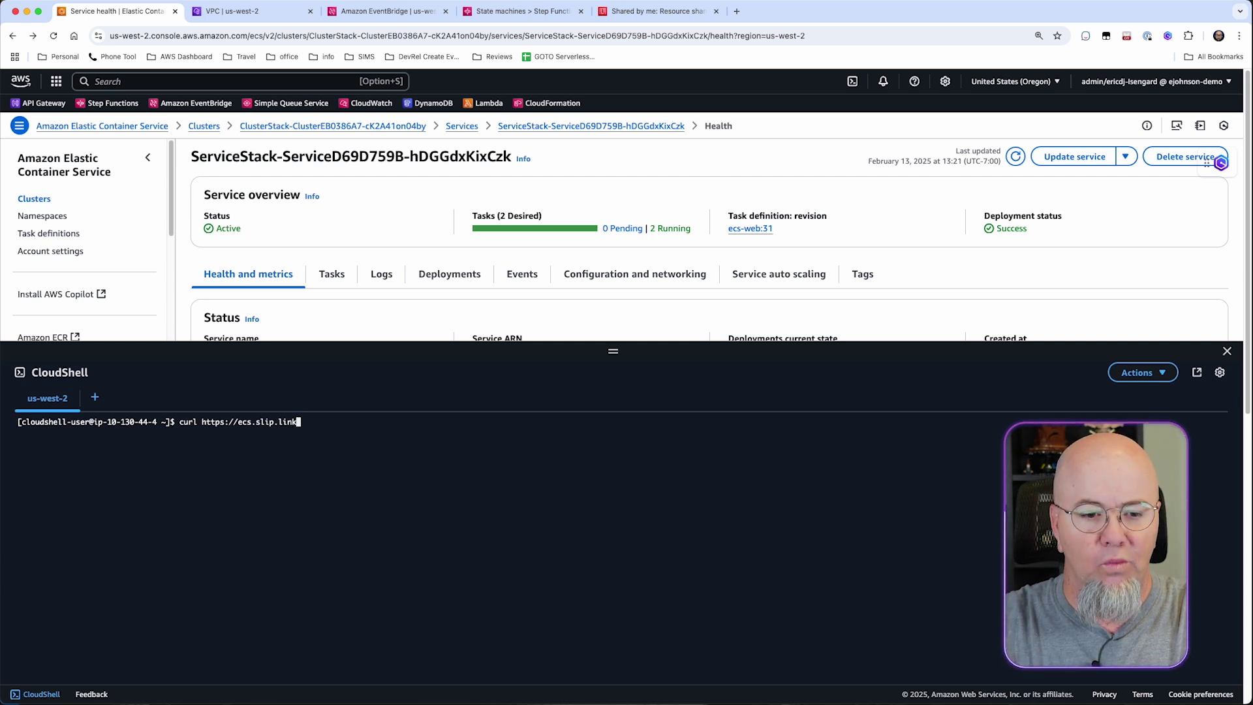
key("Return")
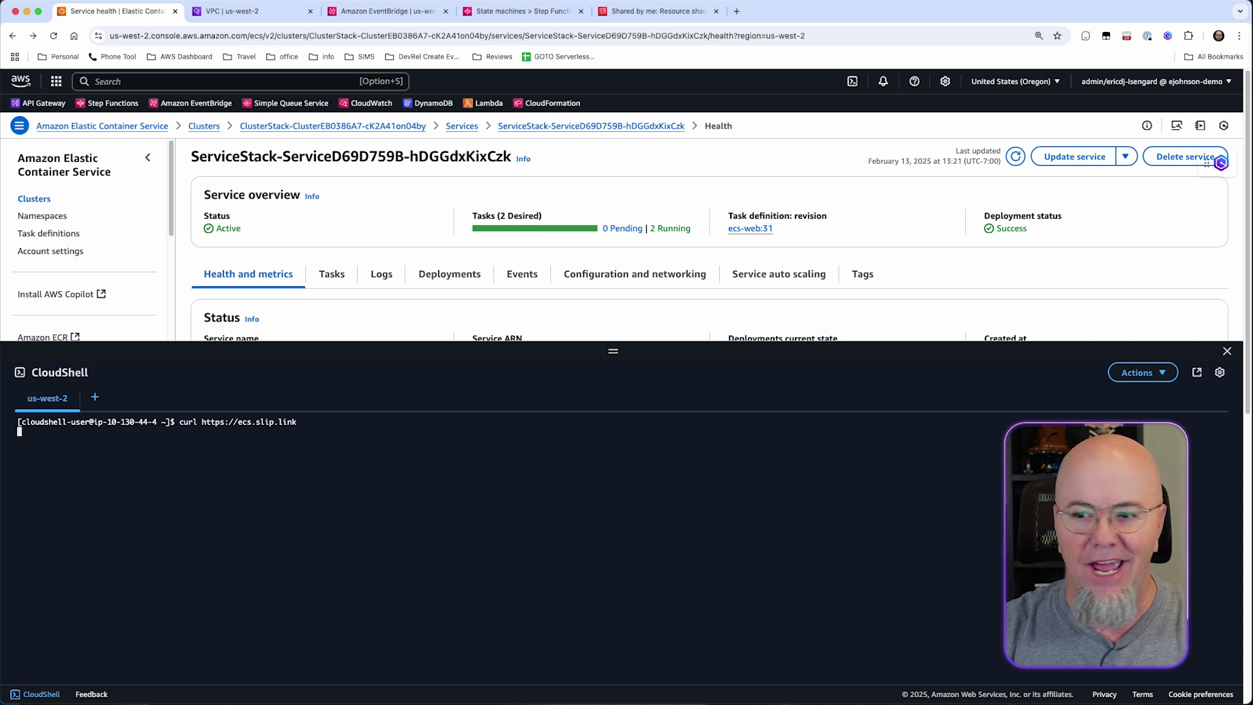
key("ctrl+c")
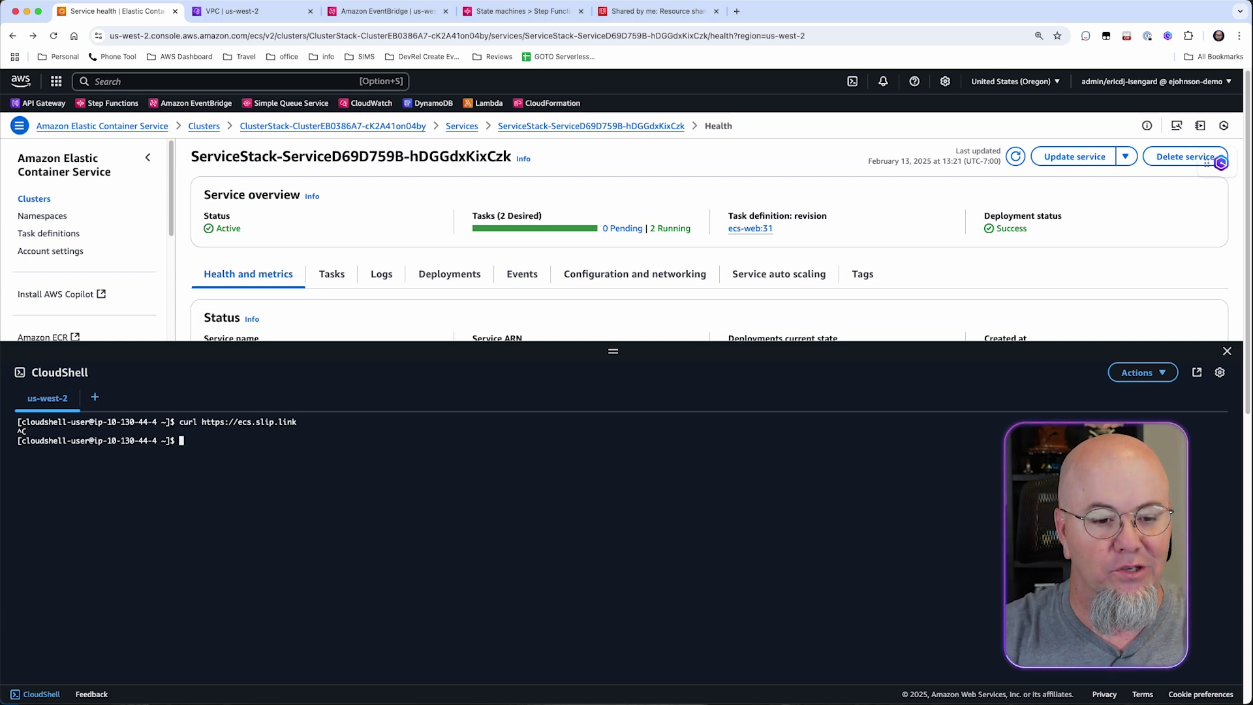
Rerun the curl with -v, showing resolution to private 10.0 addresses and a stalled connection.
key("Up")
key("Left")
key("Left")
key("Left")
key("Left")
key("Left")
key("Left")
key("Left")
key("Left")
key("Left")
key("Left")
key("Left")
key("Left")
key("Left")
key("Left")
key("Left")
key("Left")
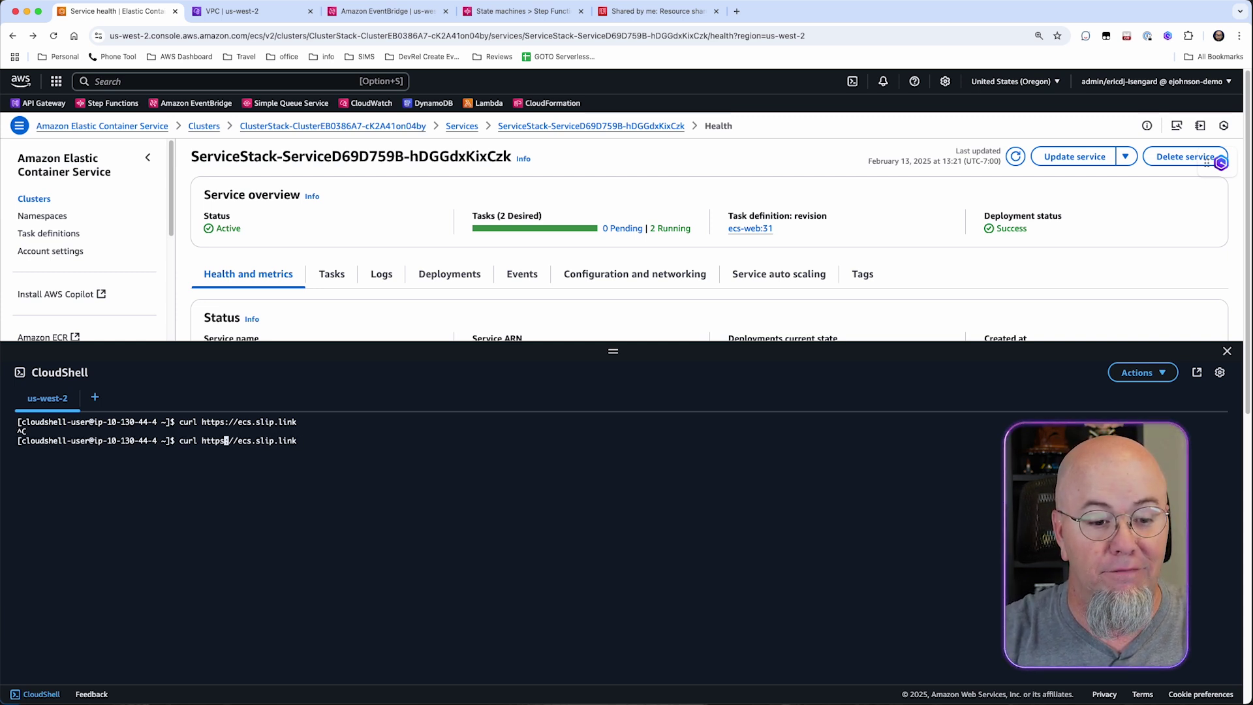
key("Left")
key("Left")
key("Left")
key("Left")
key("Left")
key("Left")
type("-v")
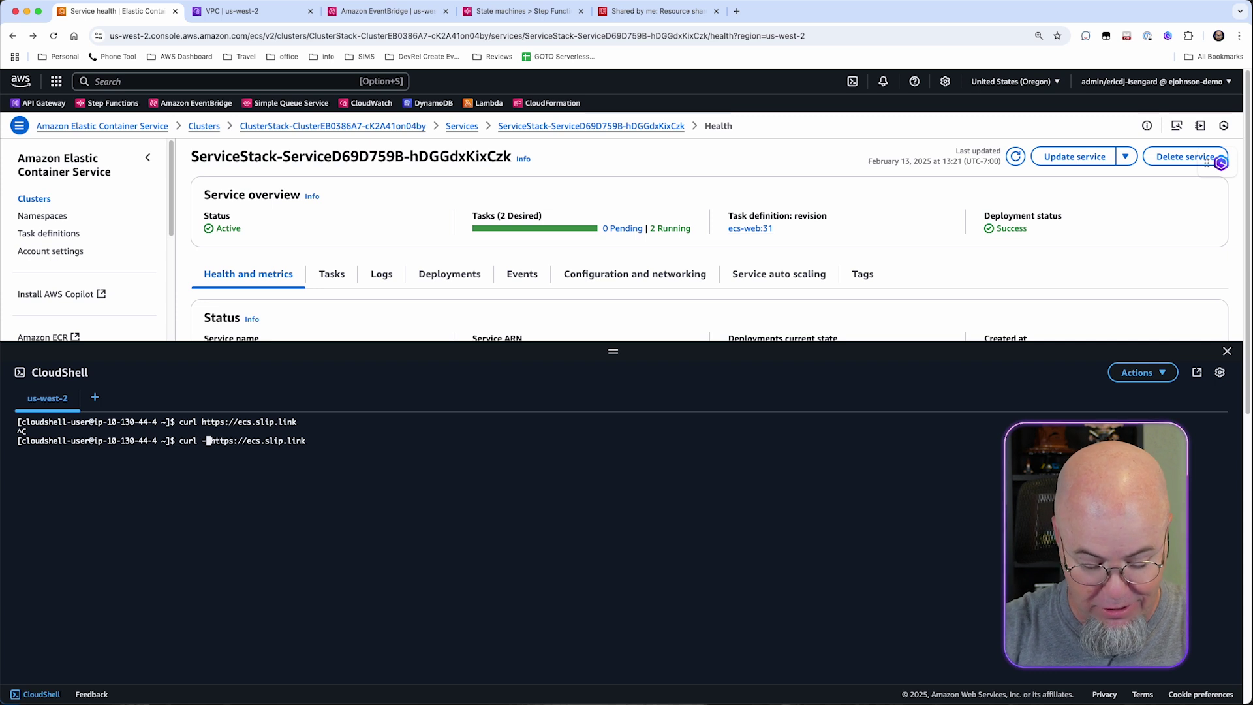
key("Return")
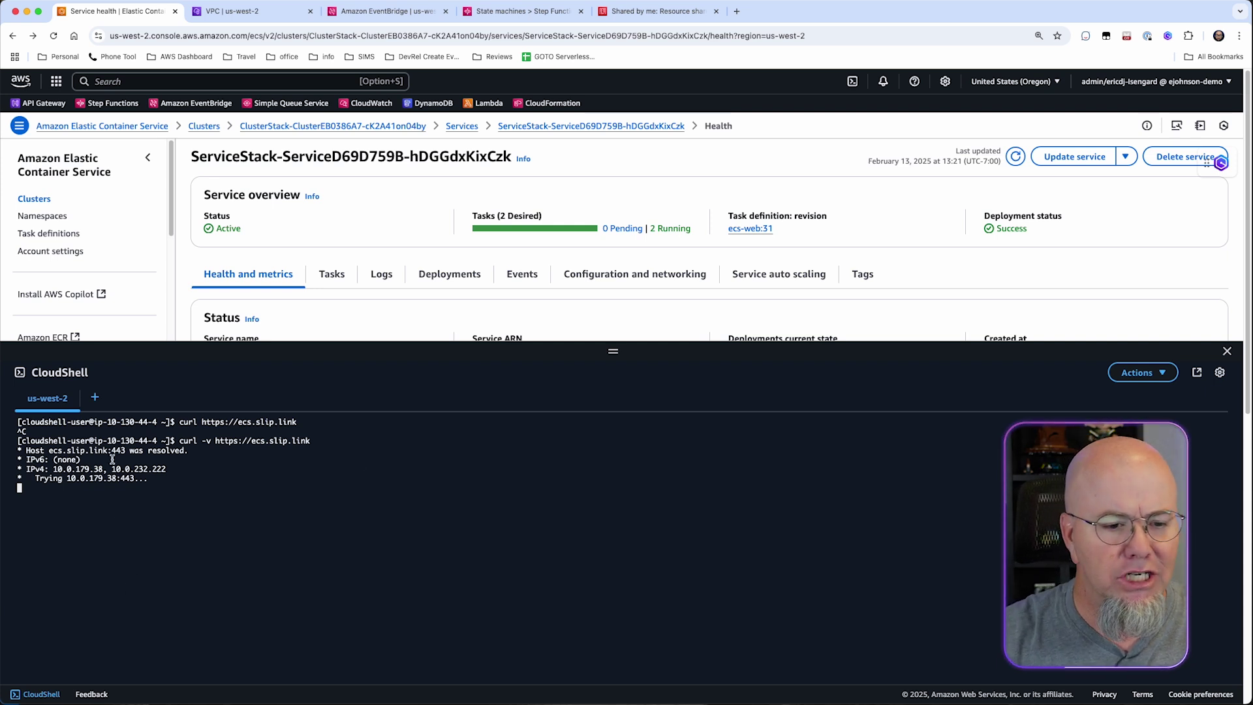
Start a CloudShell VPC environment named private-vpc in the NetworkStack VPC's PrivateSubnet1.
left_click(95, 398)
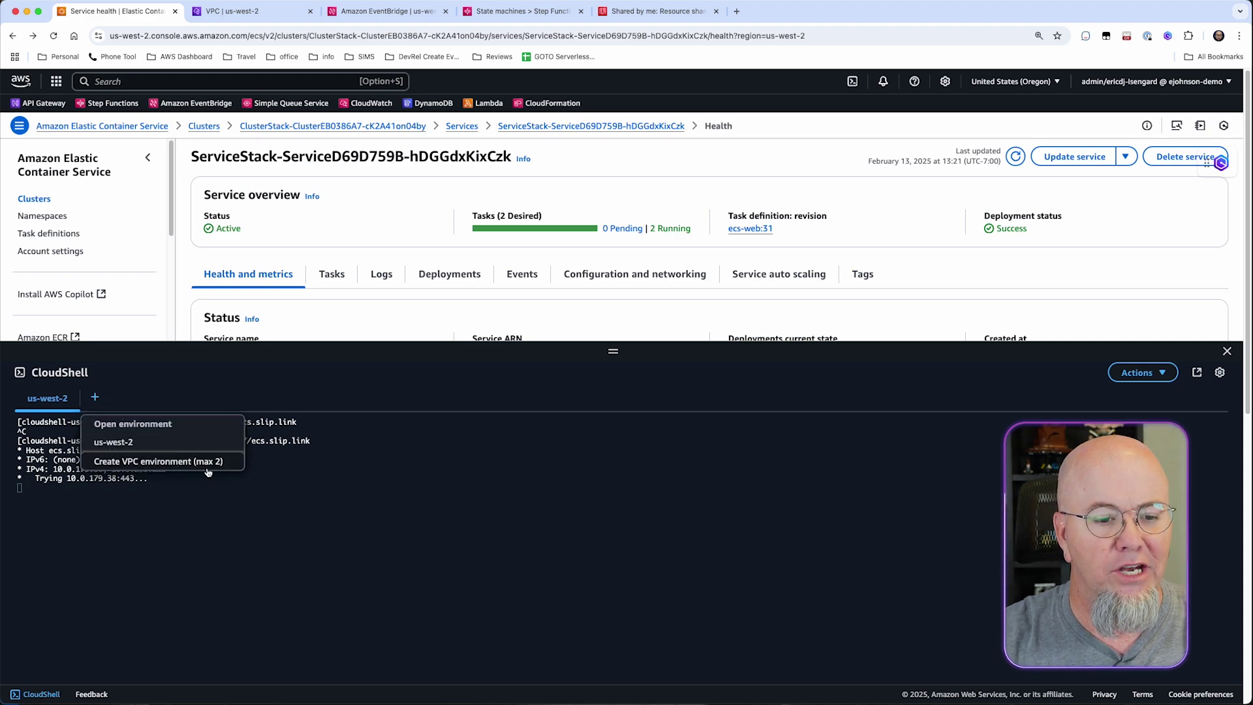
left_click(197, 467)
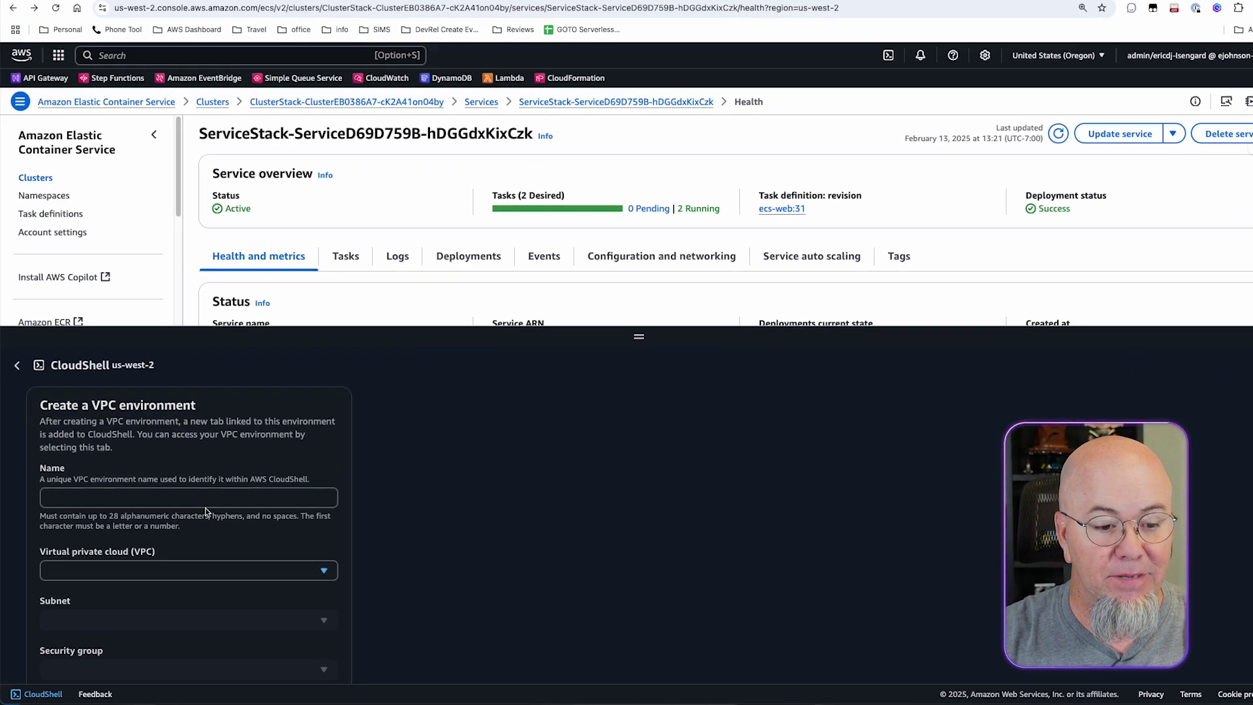
left_click(192, 509)
type("pr")
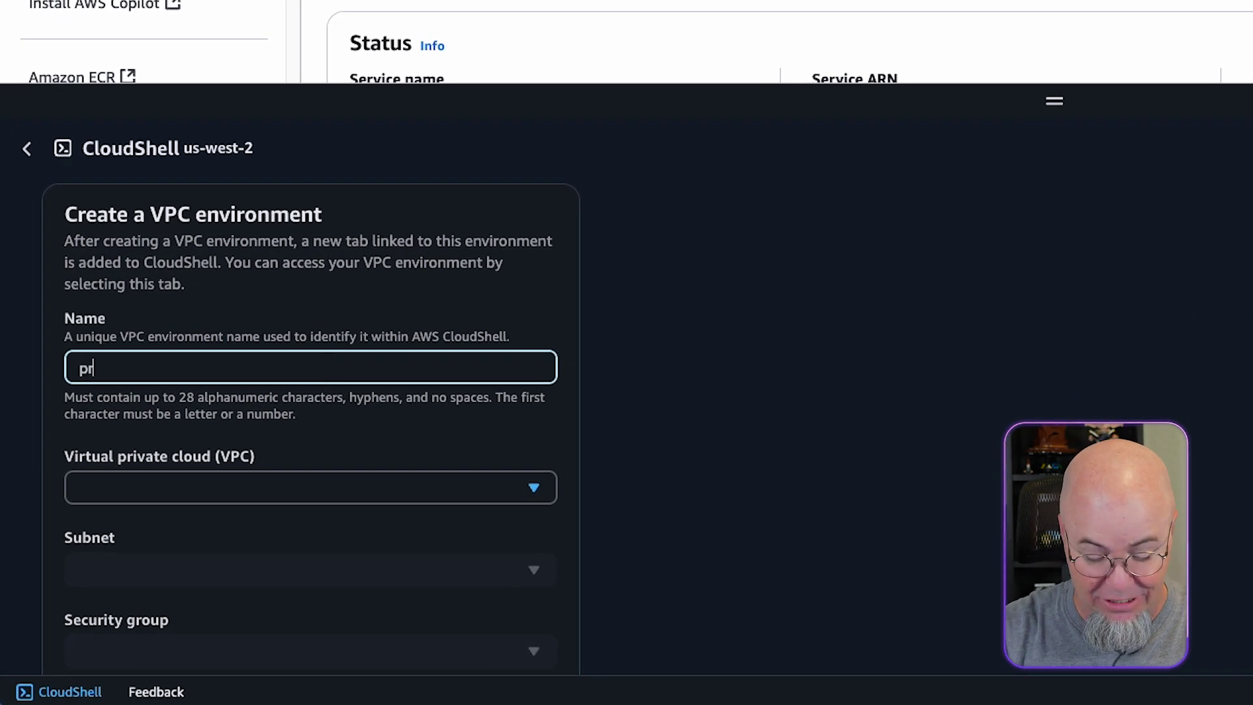
type("ivate")
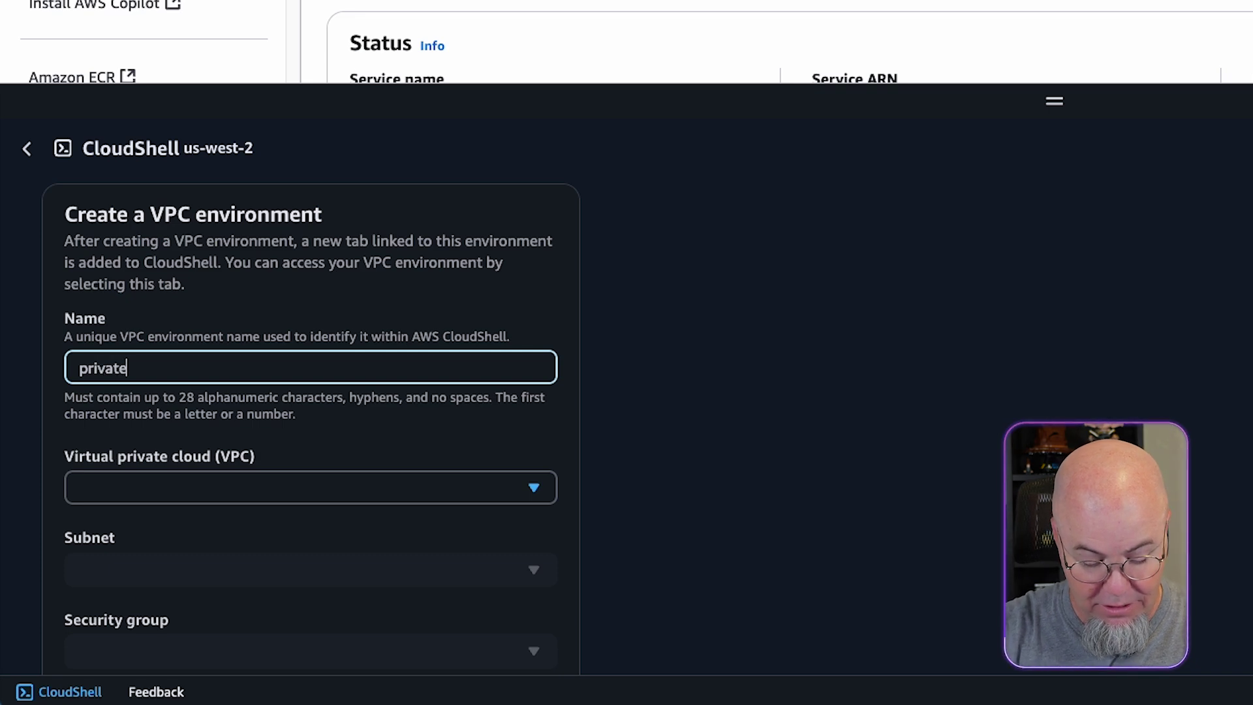
type("-vpc")
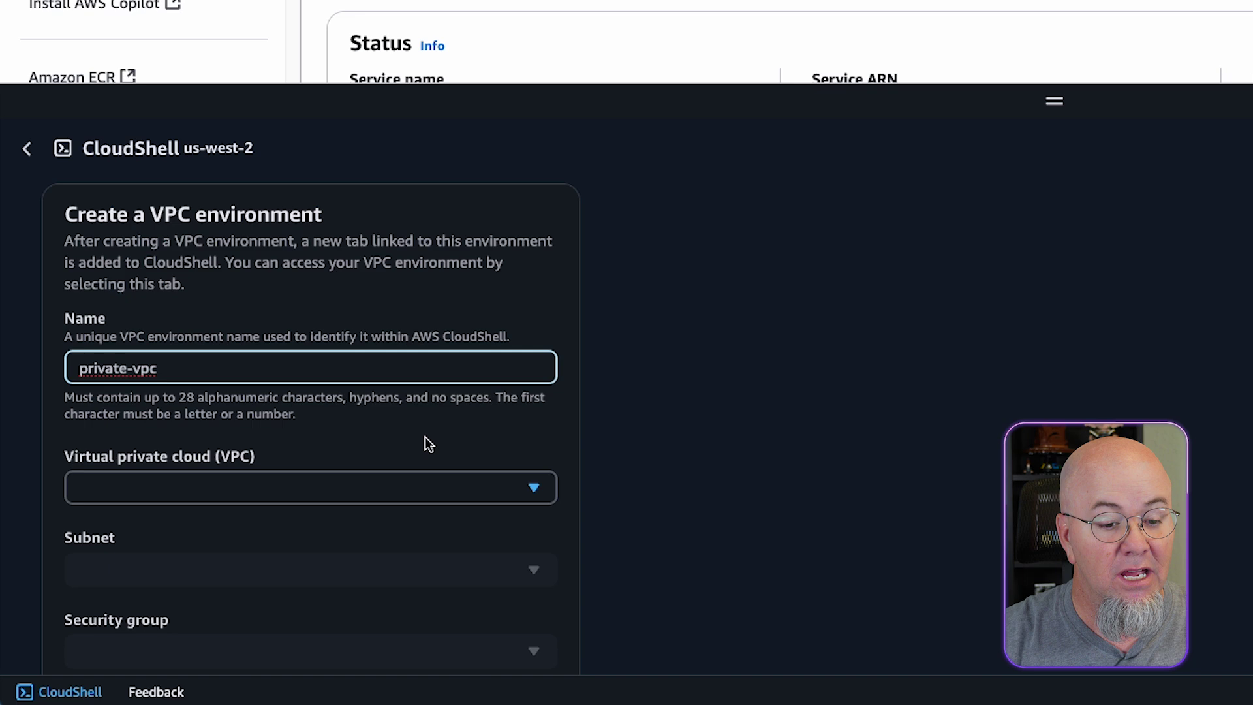
scroll(425, 436, "down", 2)
left_click(458, 370)
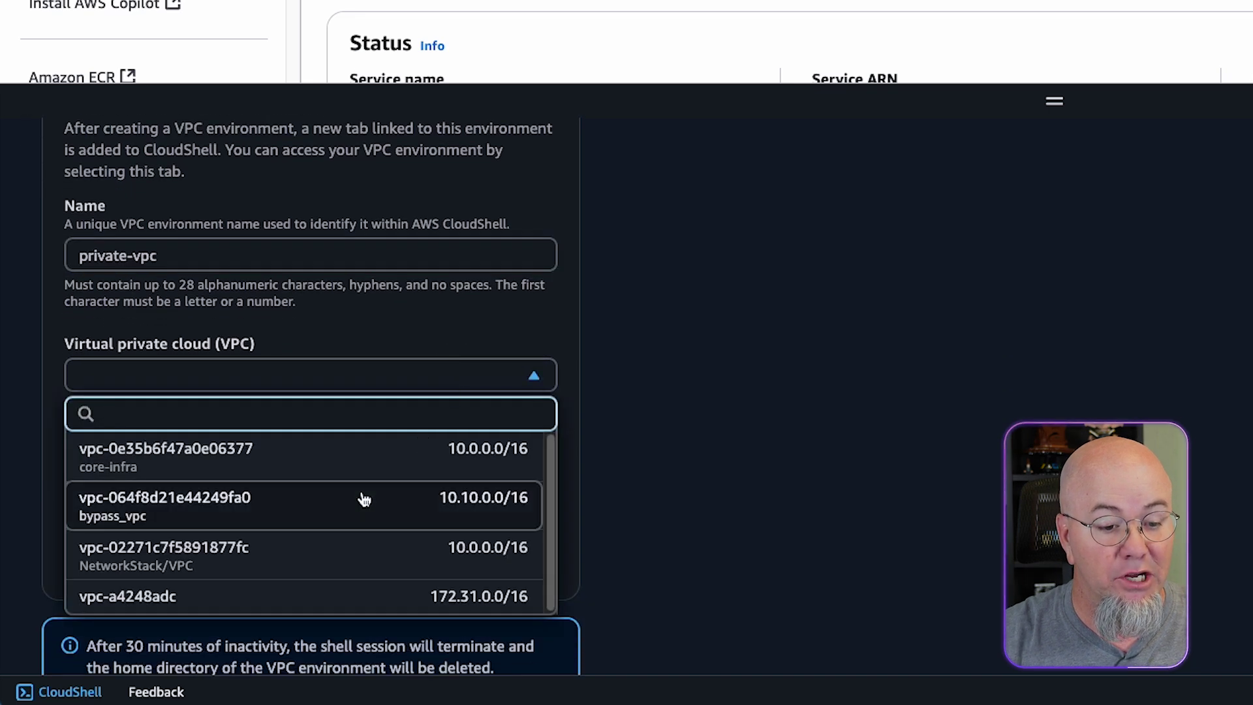
left_click(370, 561)
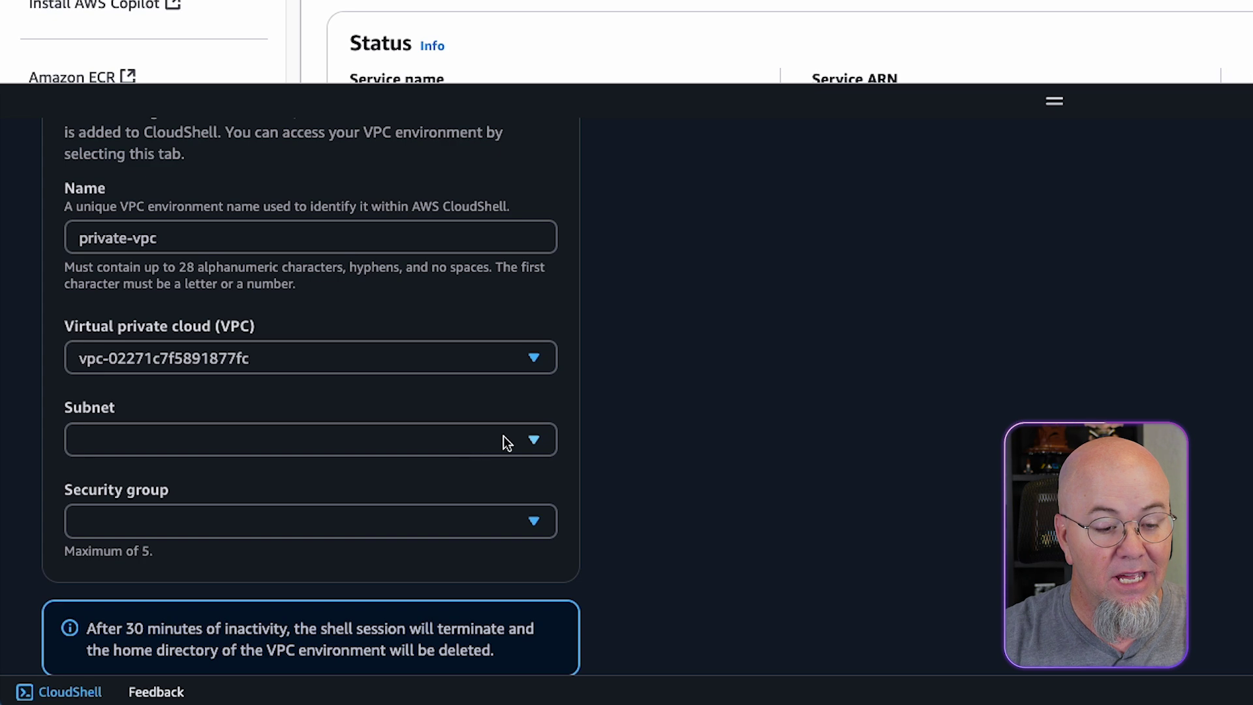
left_click(504, 439)
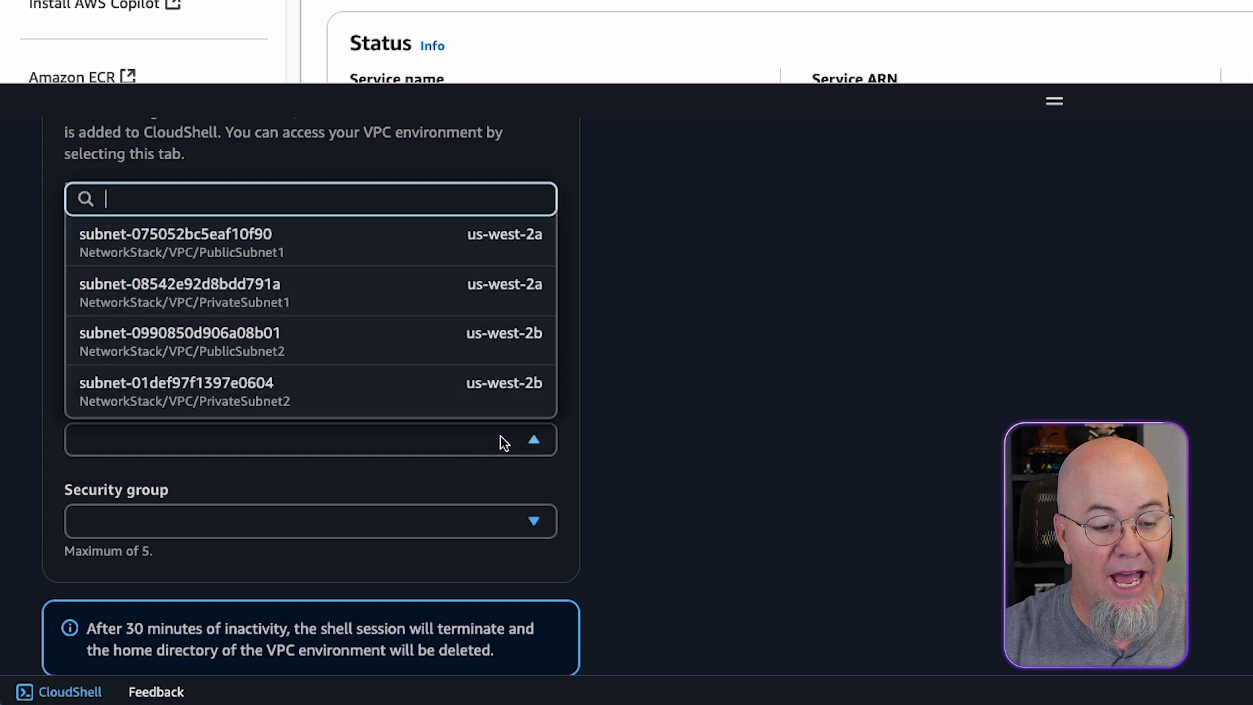
left_click(424, 305)
Attach the ALB security group and create the private-vpc environment.
scroll(434, 523, "down", 2)
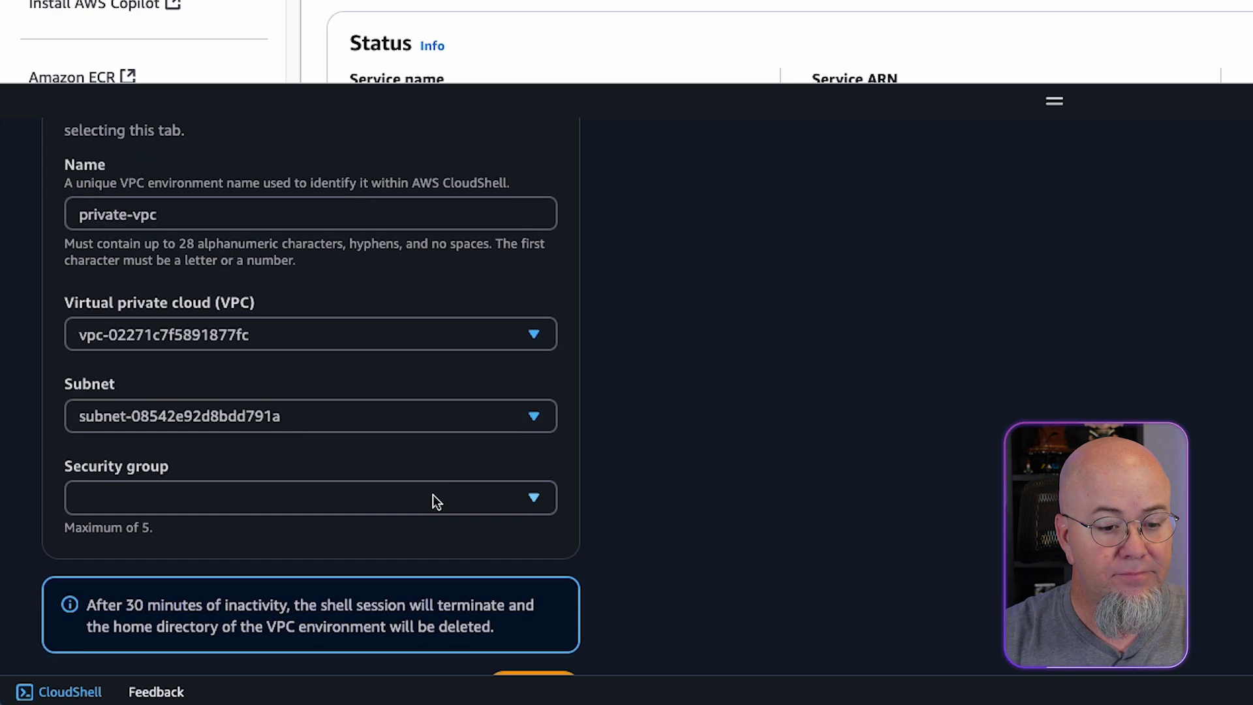
left_click(440, 450)
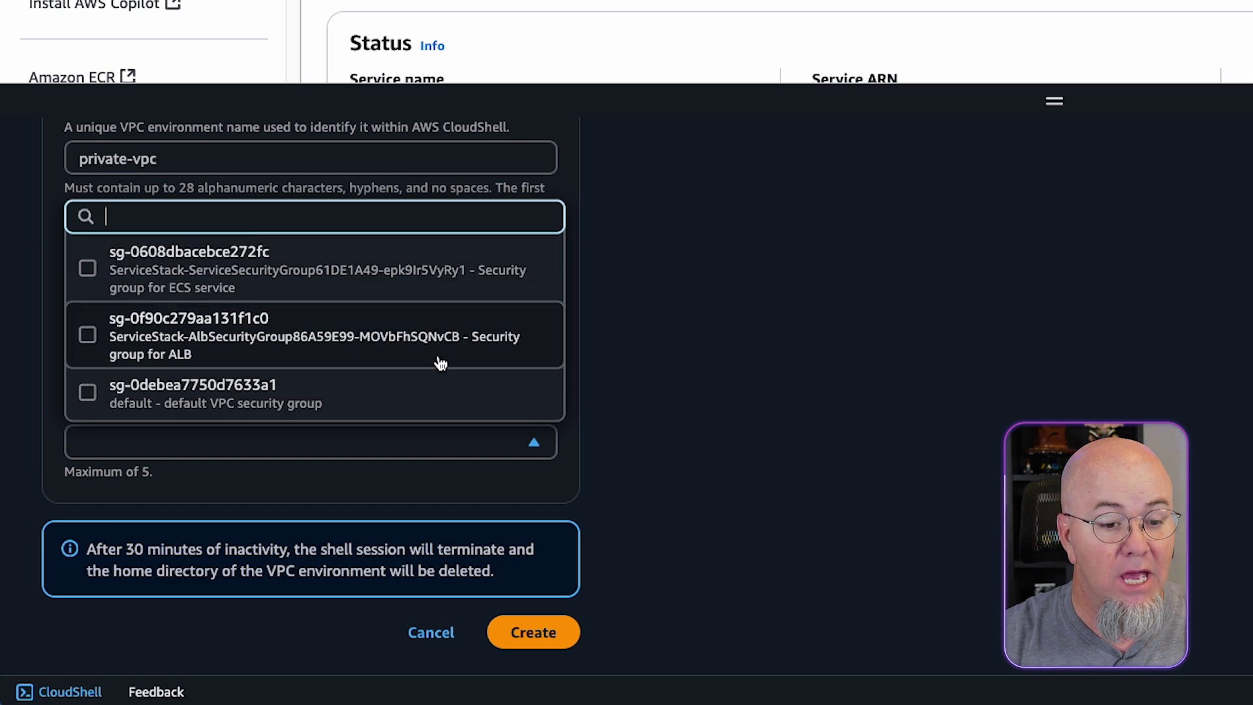
left_click(420, 349)
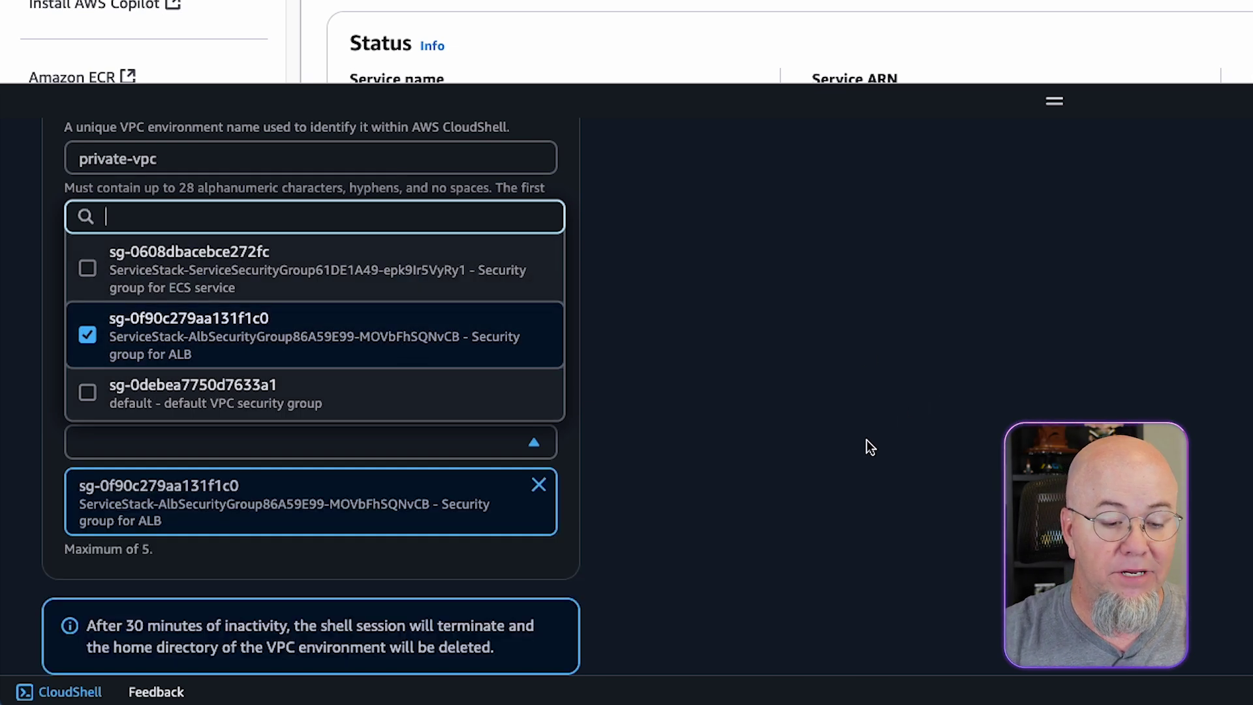
left_click(768, 547)
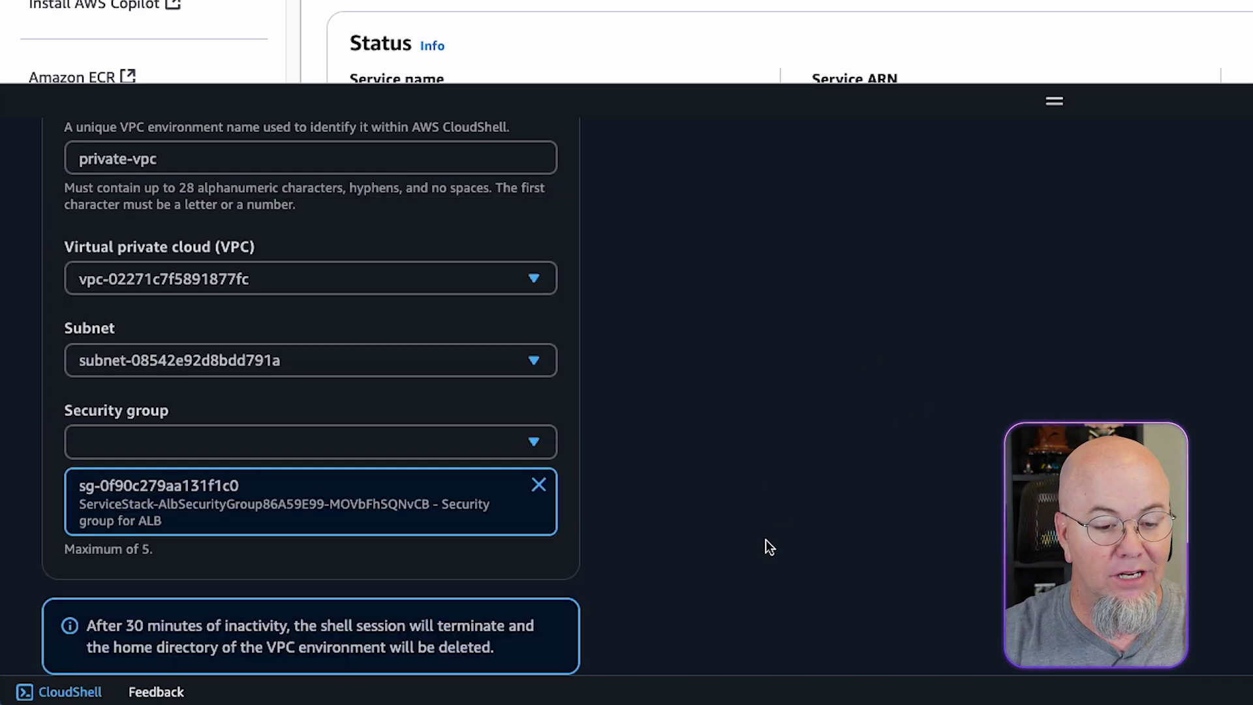
left_click(503, 444)
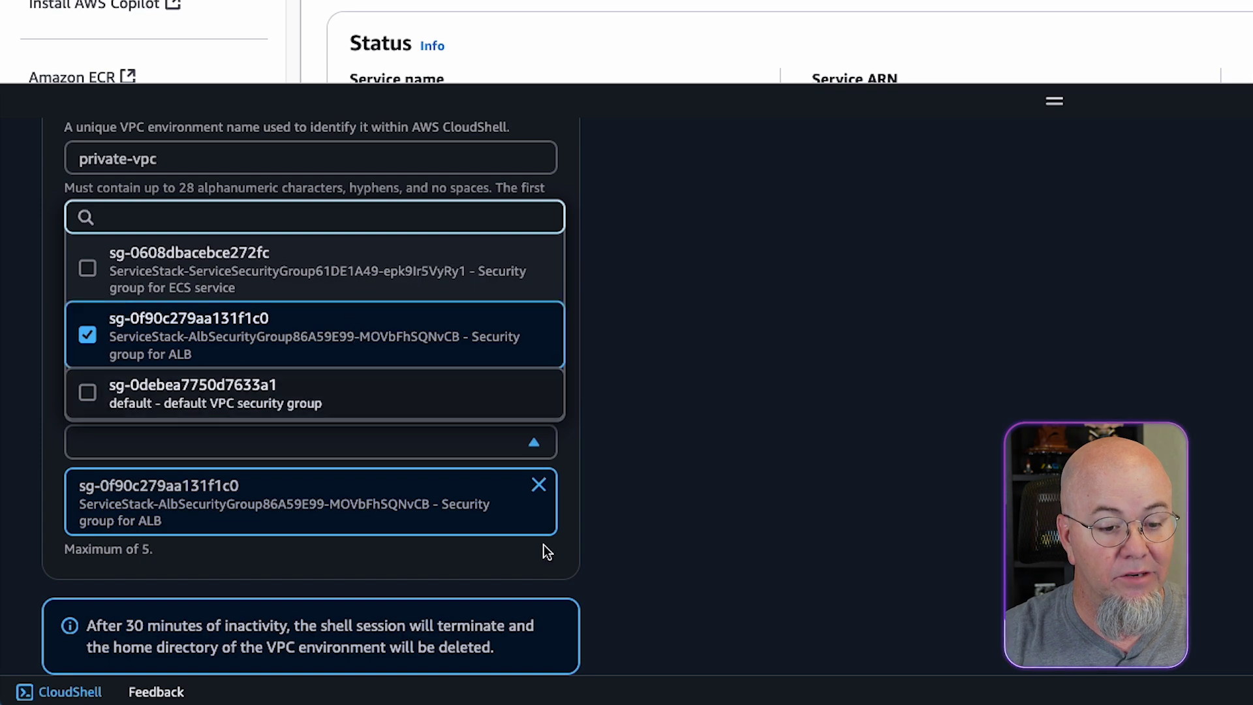
left_click(531, 574)
scroll(668, 561, "down", 2)
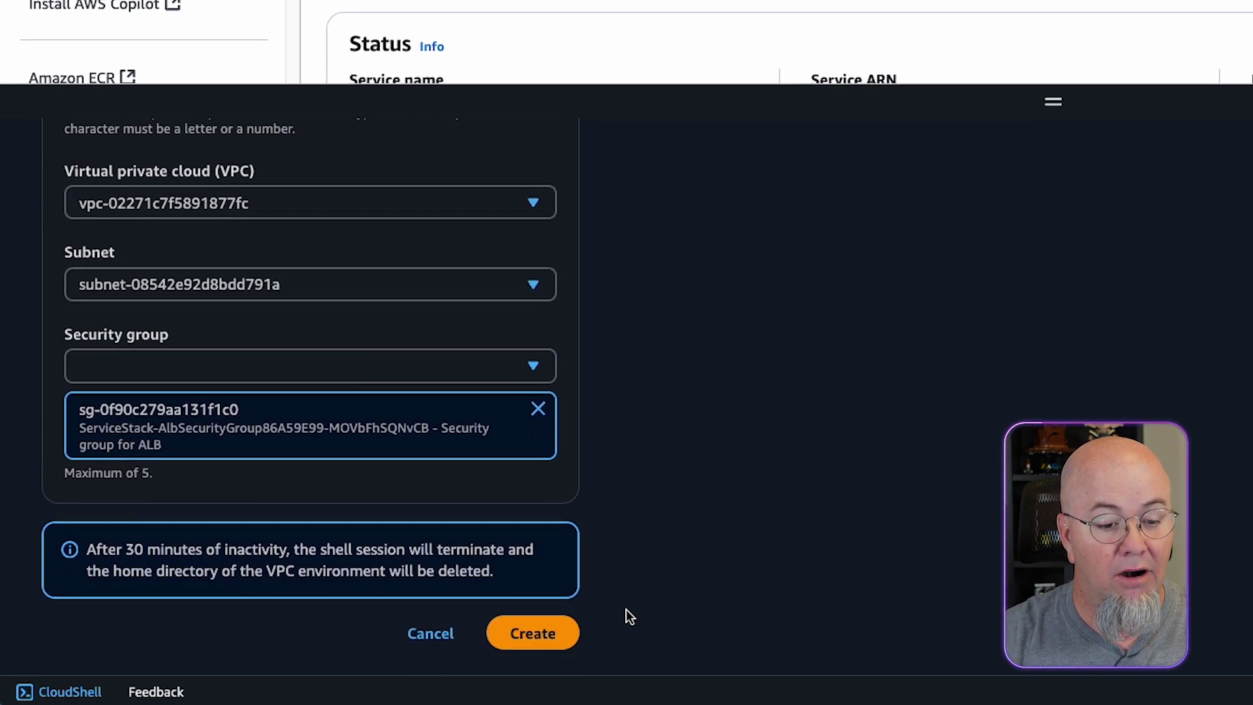
left_click(531, 632)
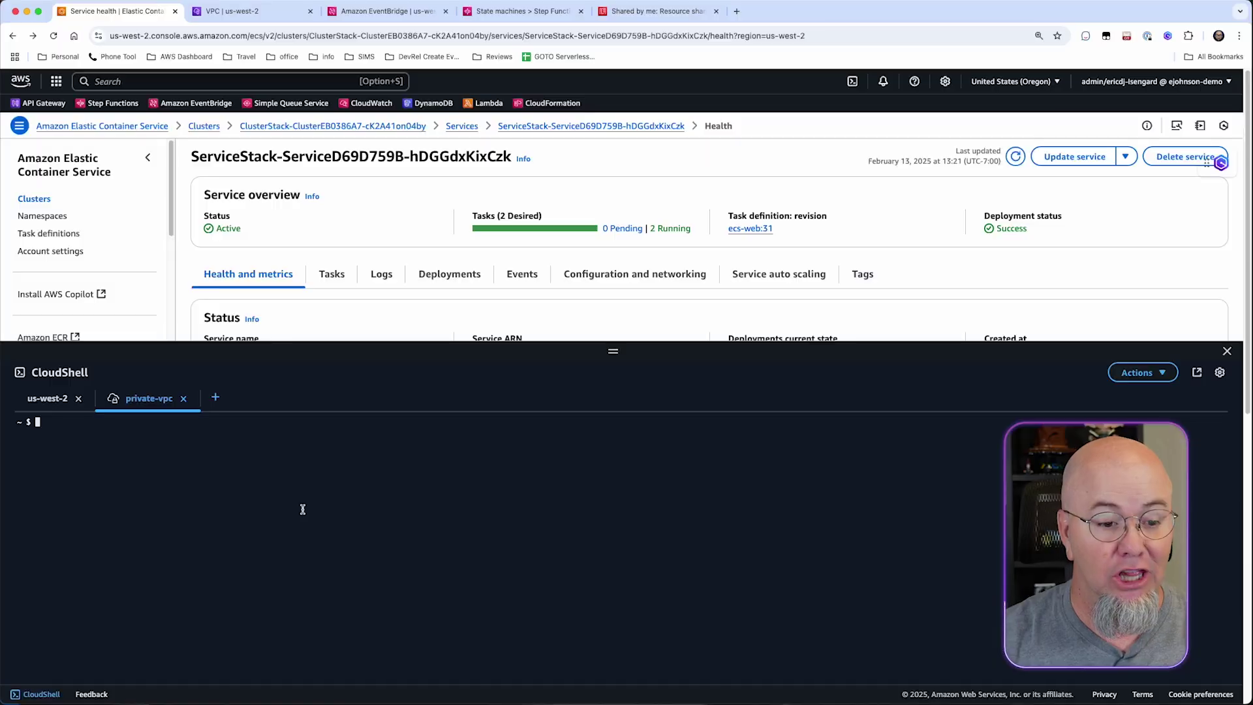
type("c")
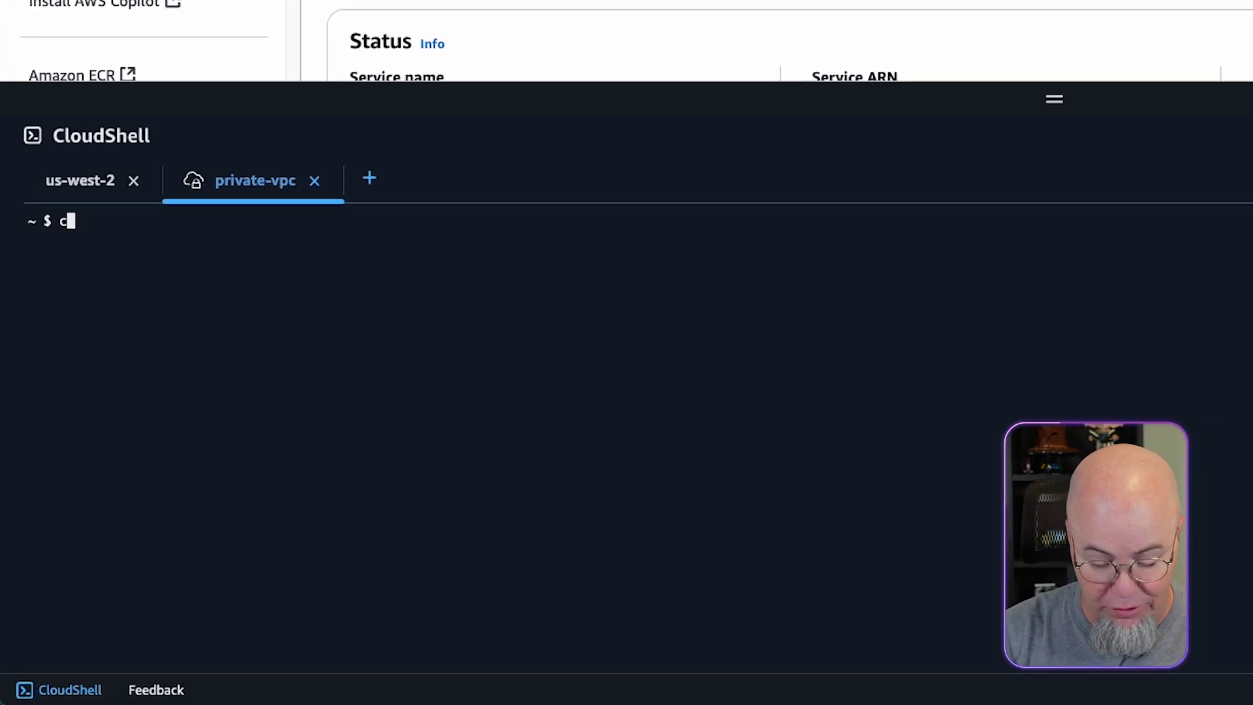
type("url -H ")
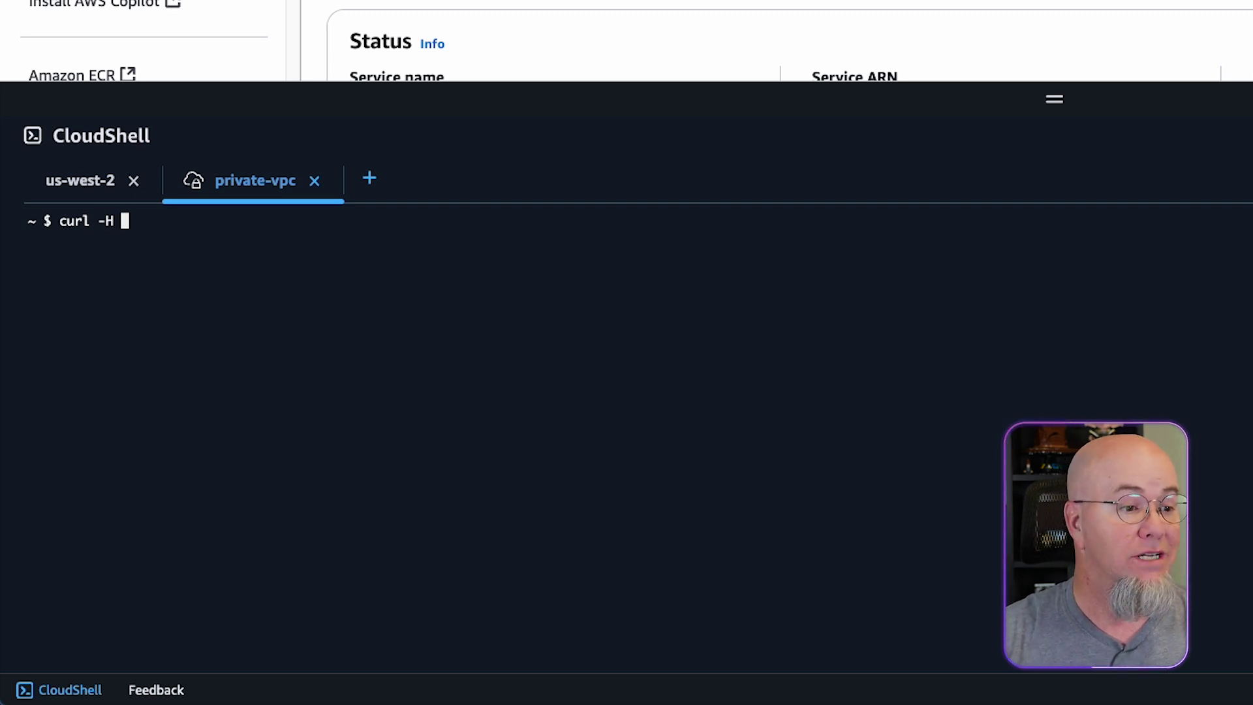
type("\"")
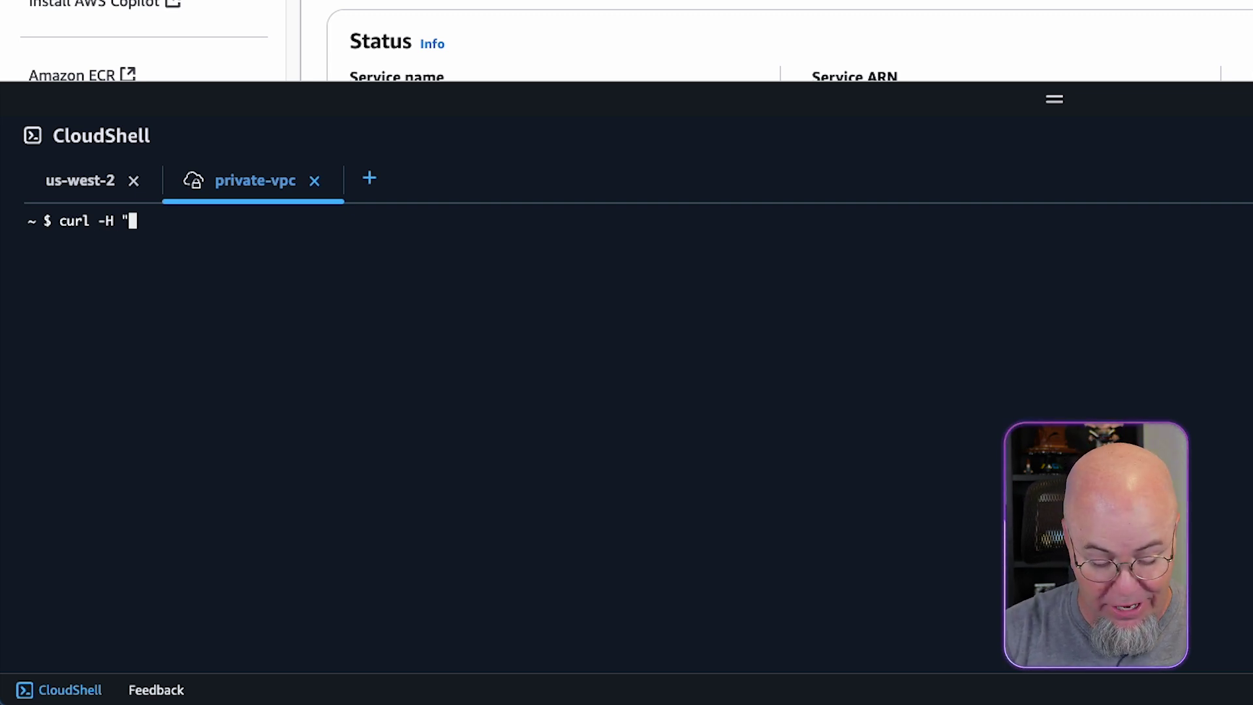
type("x-api-")
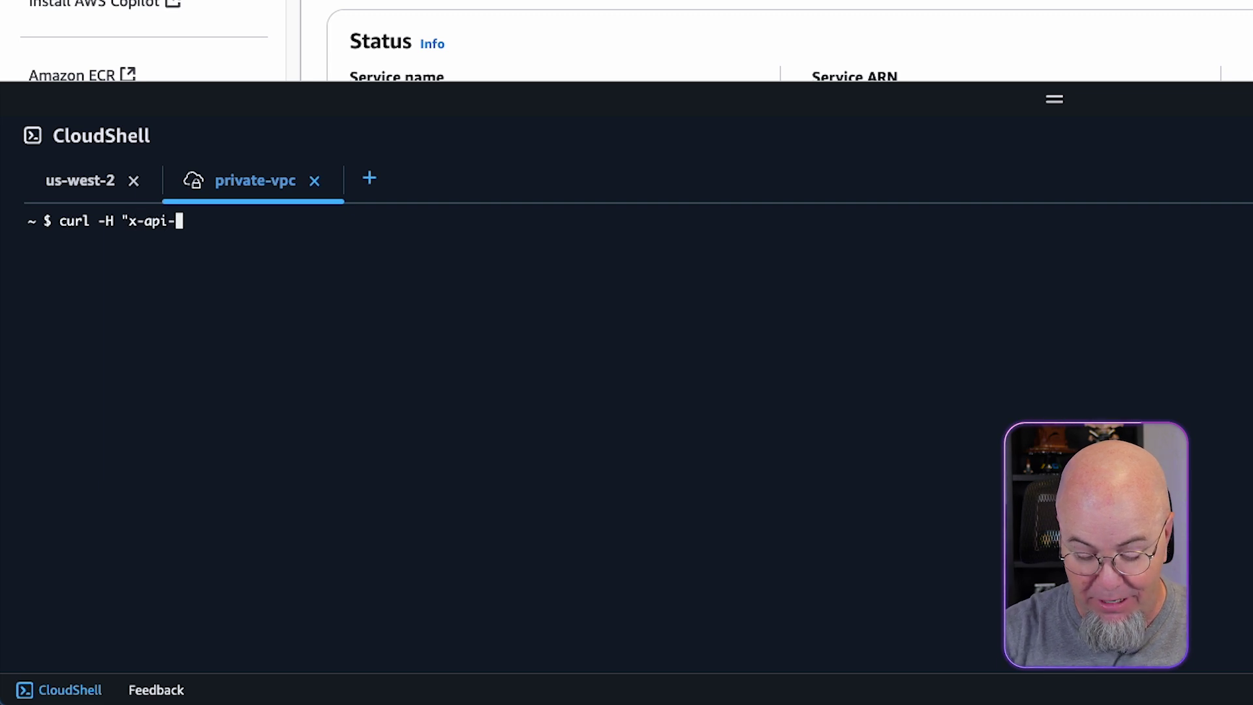
type("key")
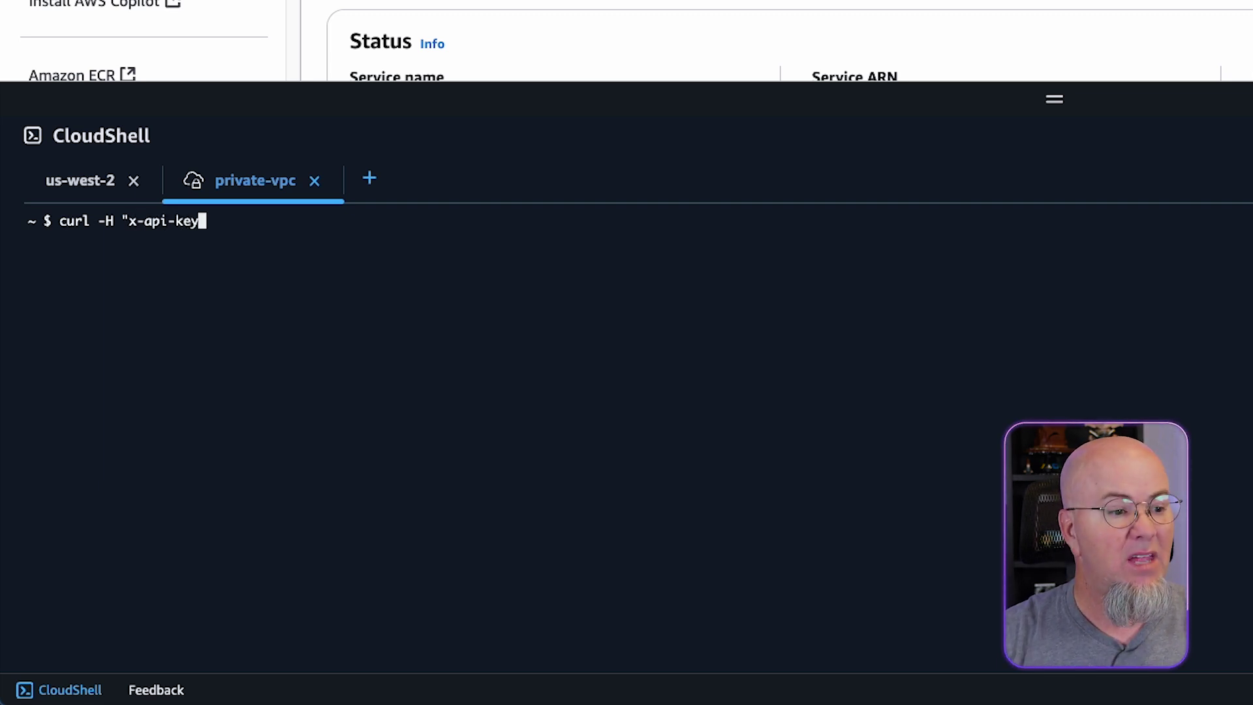
type(": ")
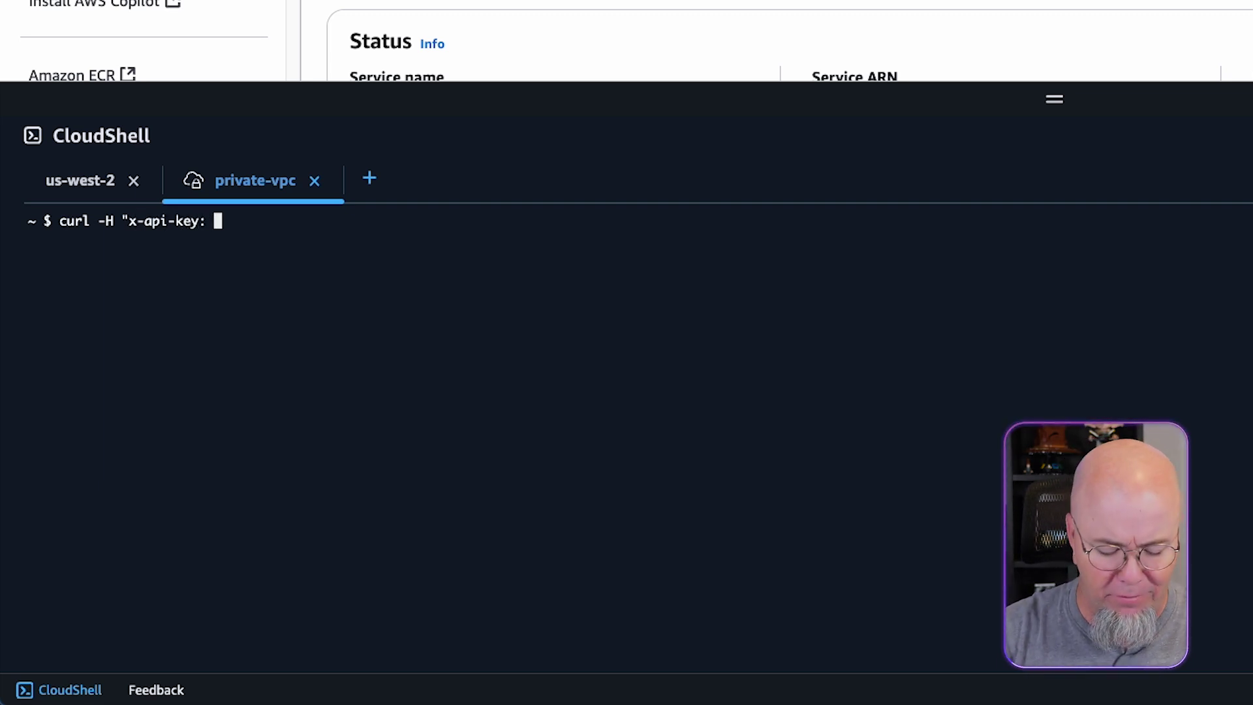
type("1234567")
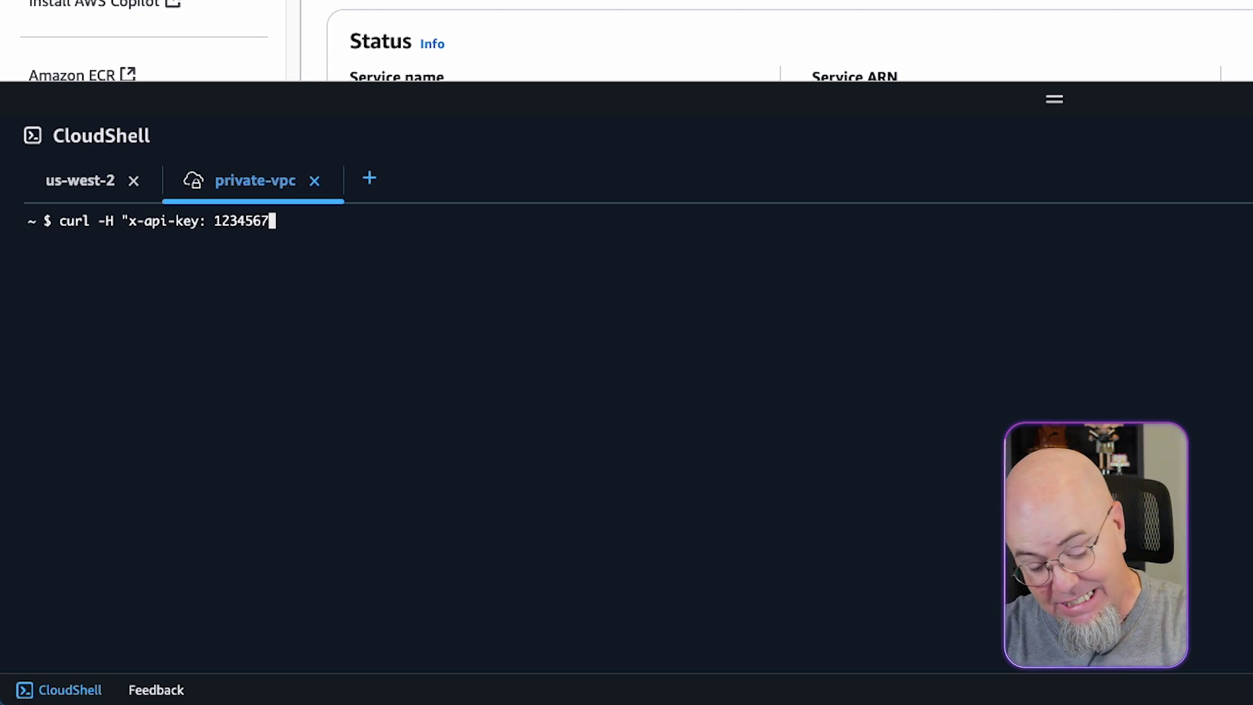
type("890")
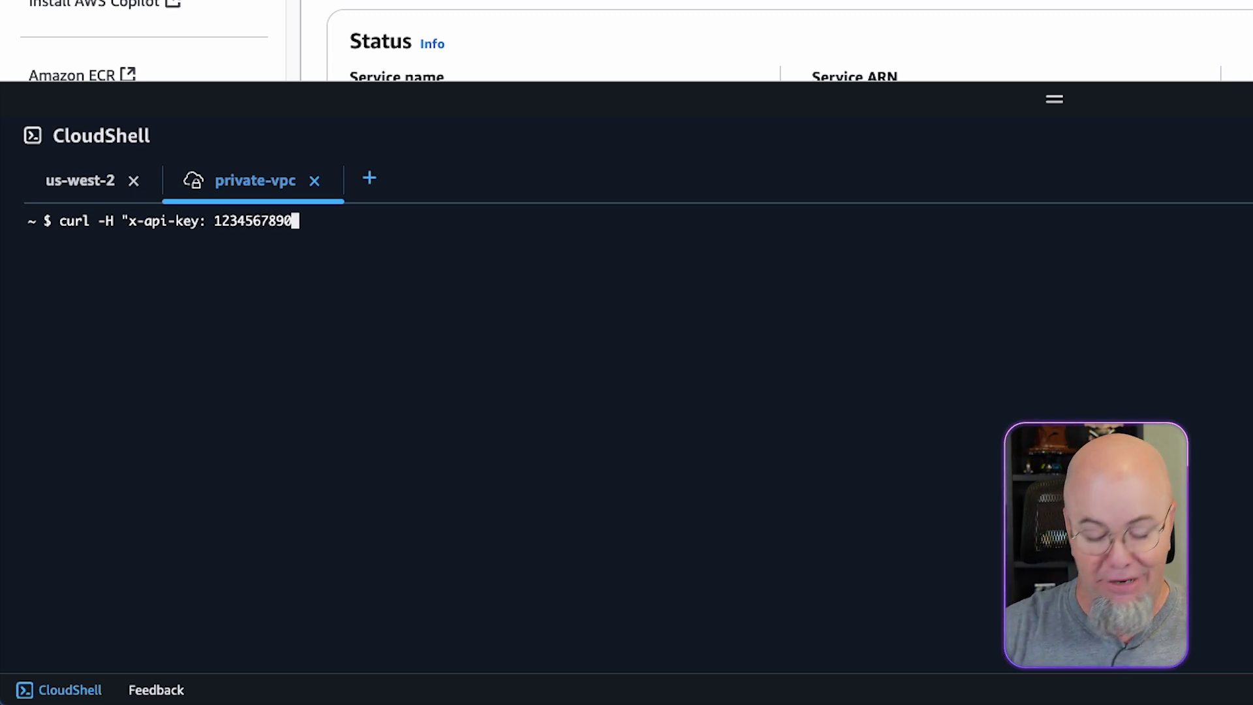
type("\"")
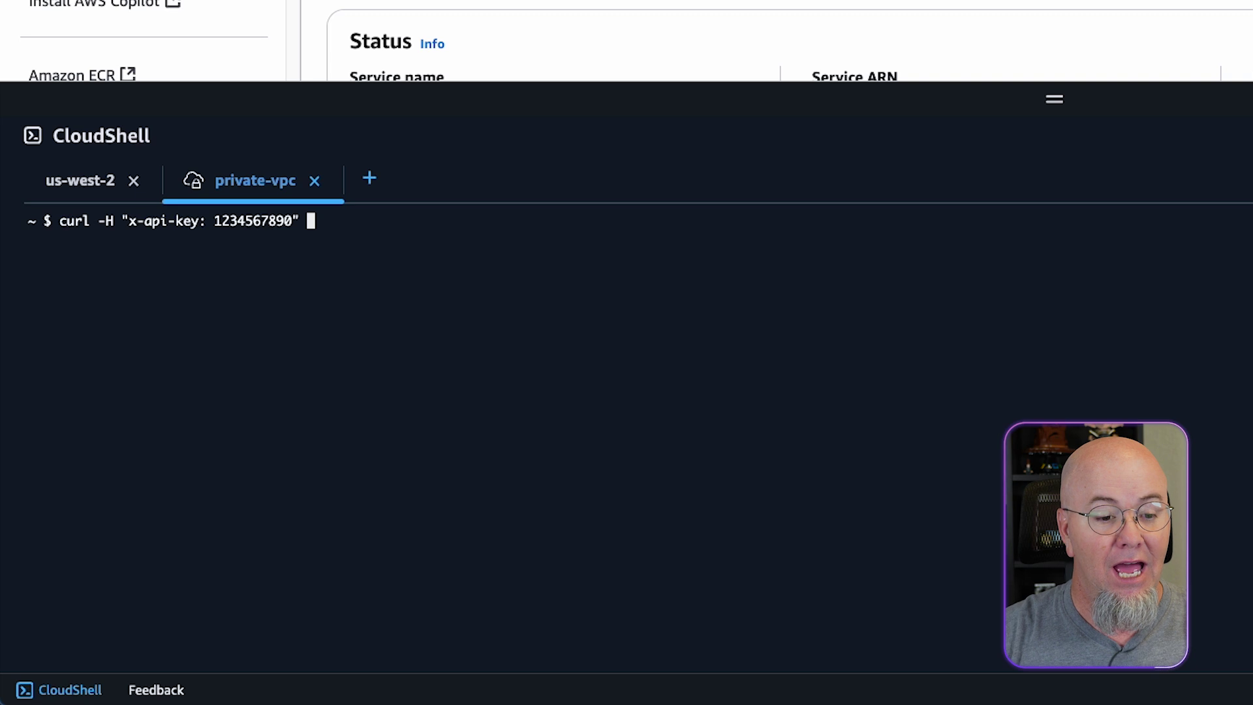
type(" https")
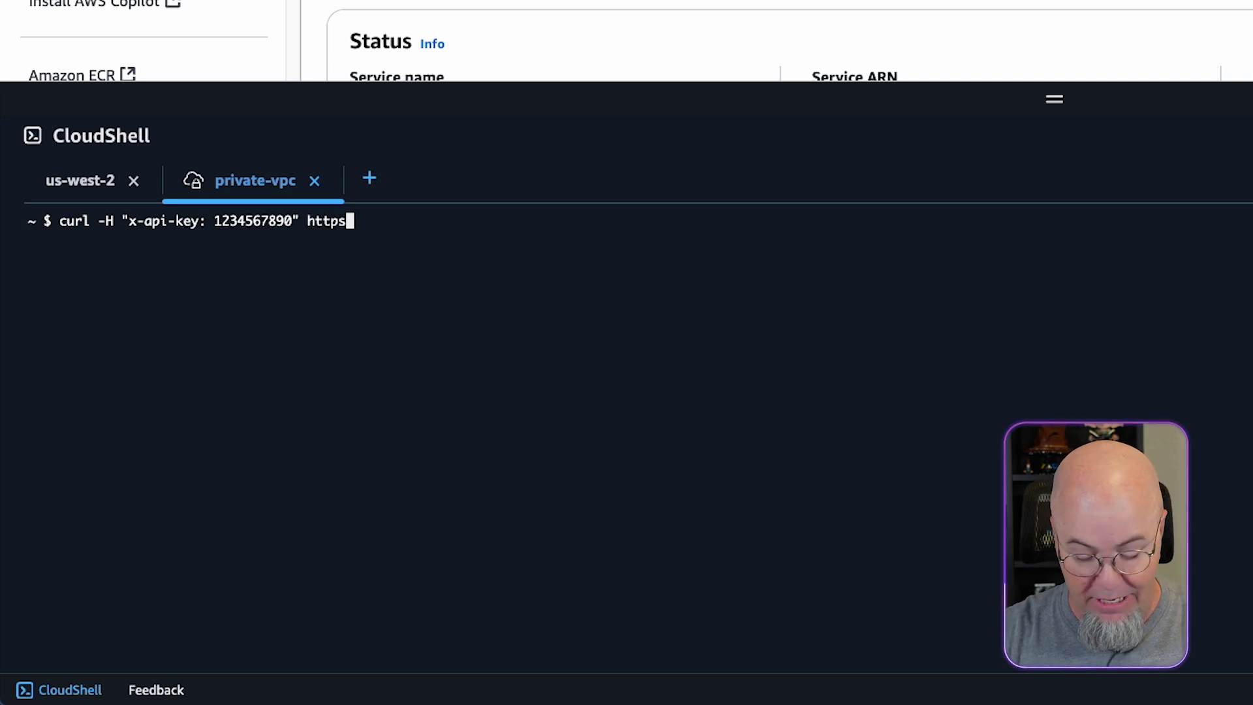
type("://ecs.sli")
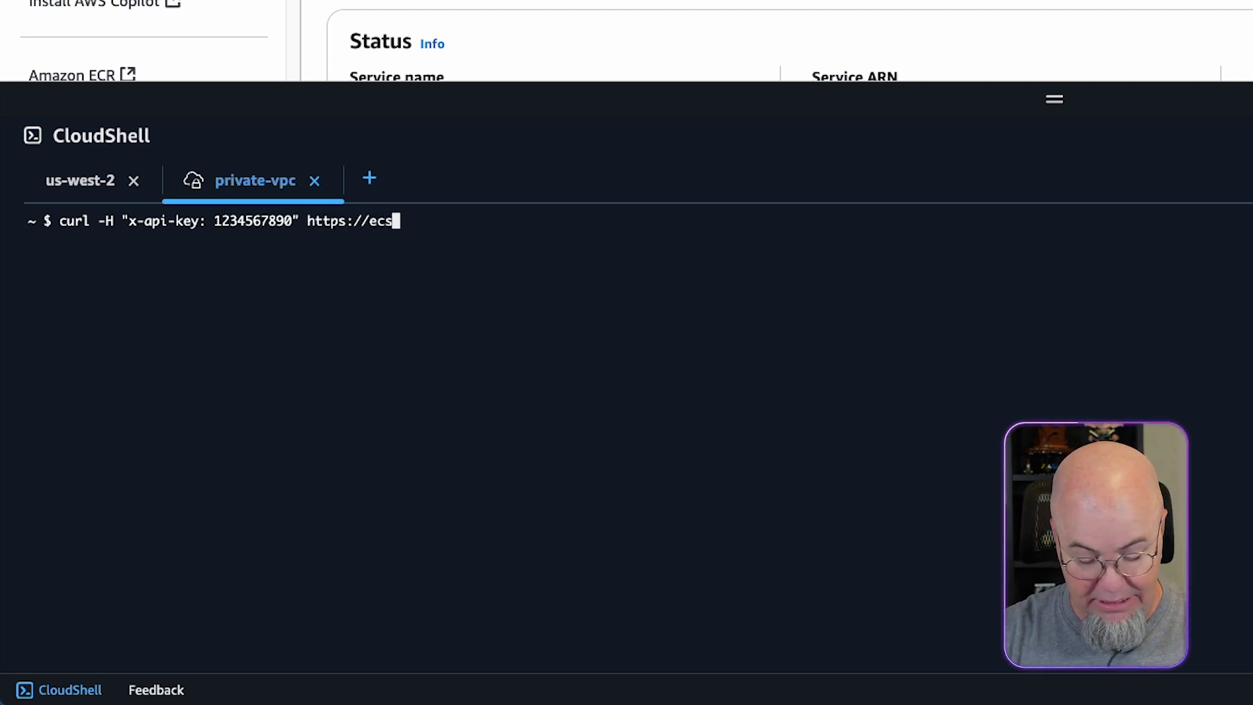
type("link")
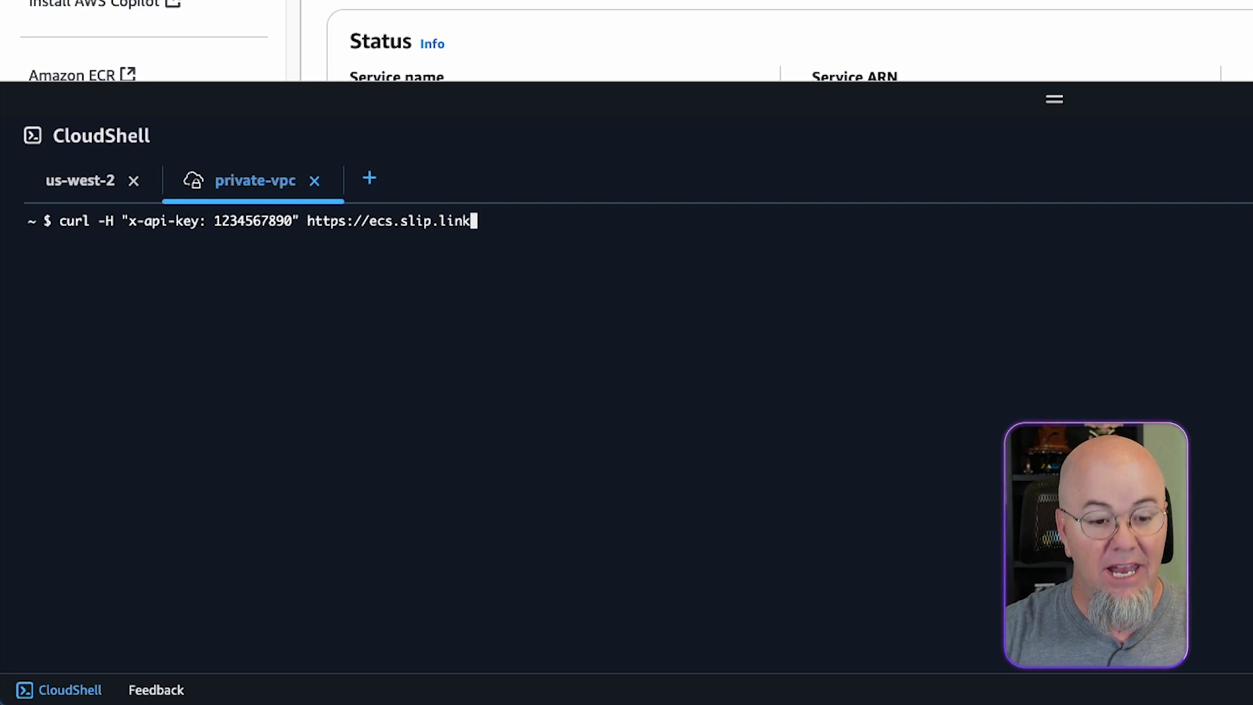
key("Return")
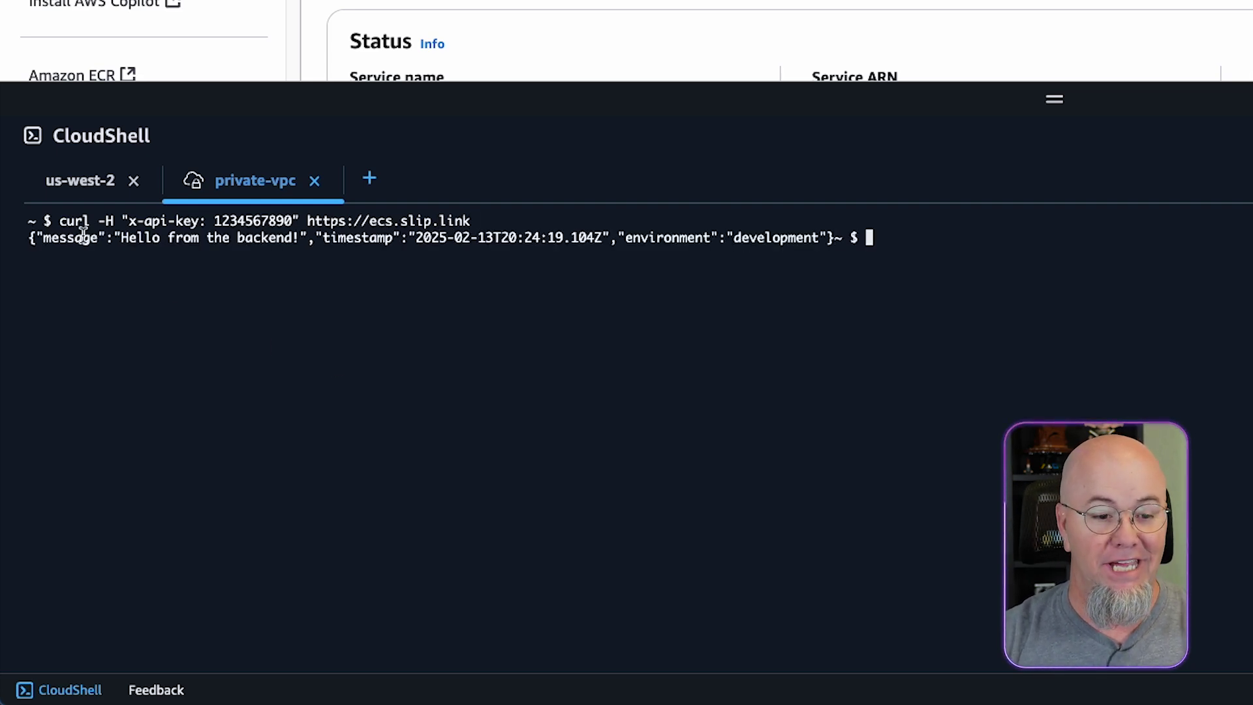
Close CloudShell and switch to the us-west-2 VPC dashboard tab.
left_click(85, 182)
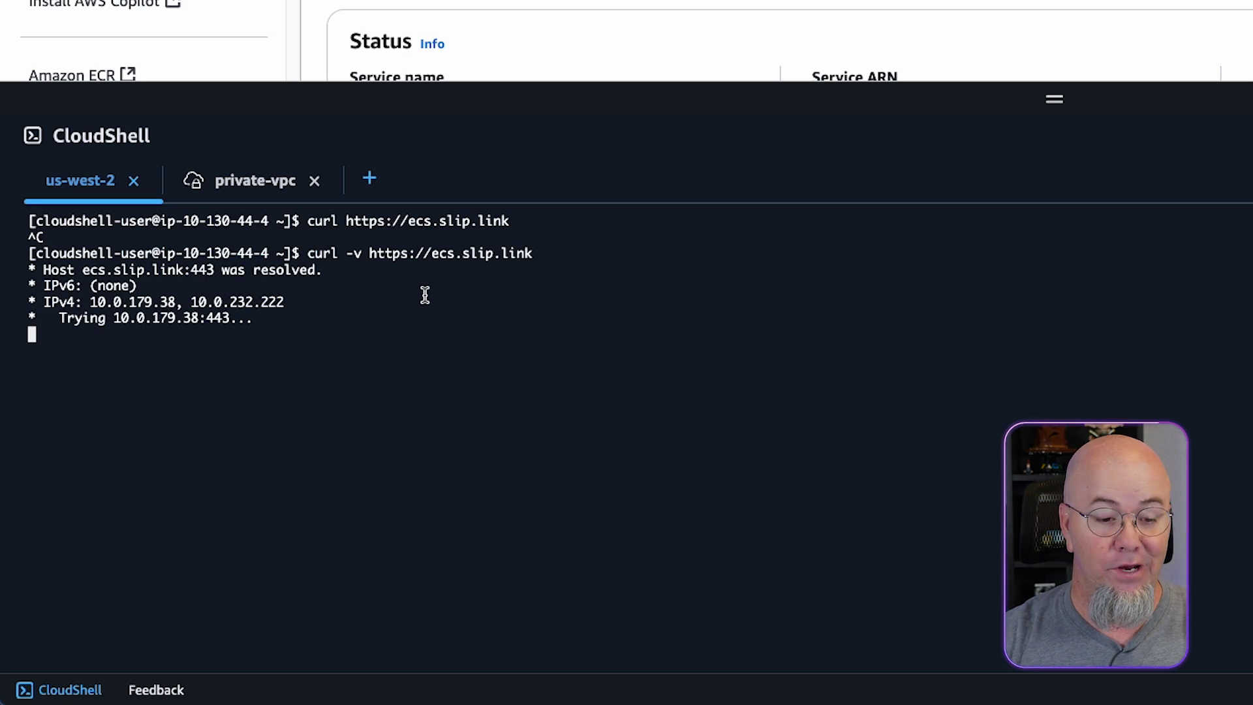
left_click(276, 190)
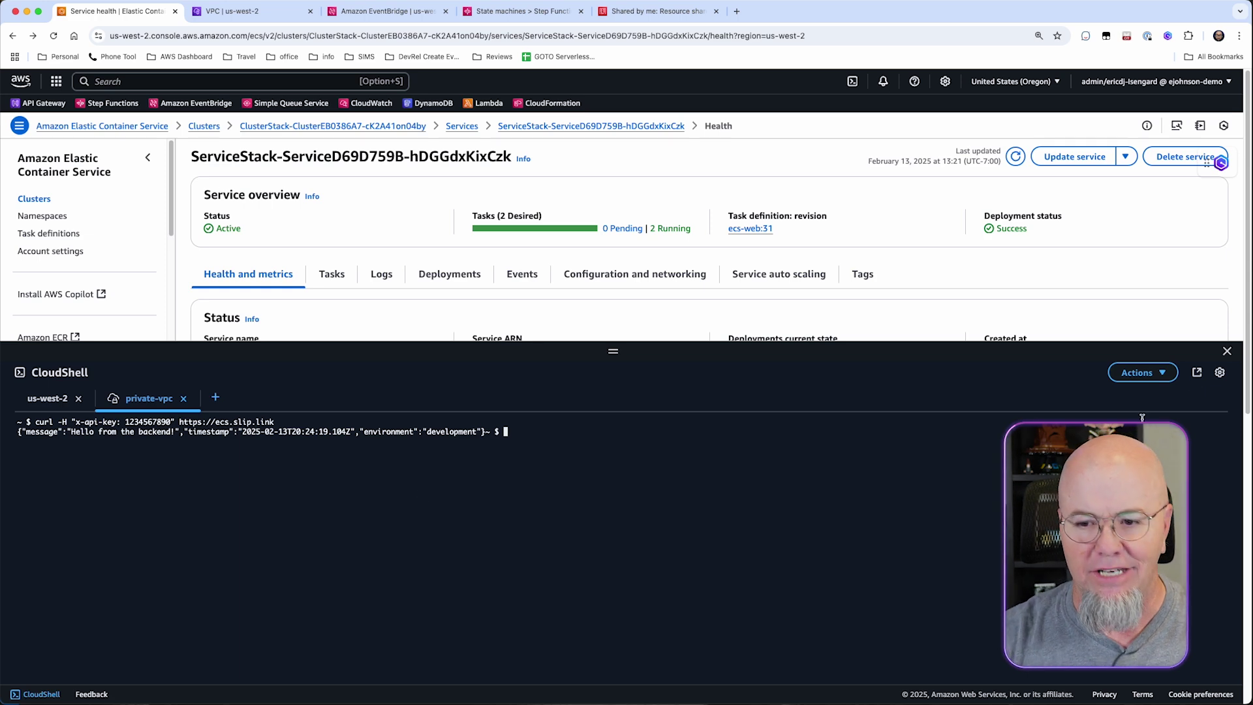
left_click(1227, 353)
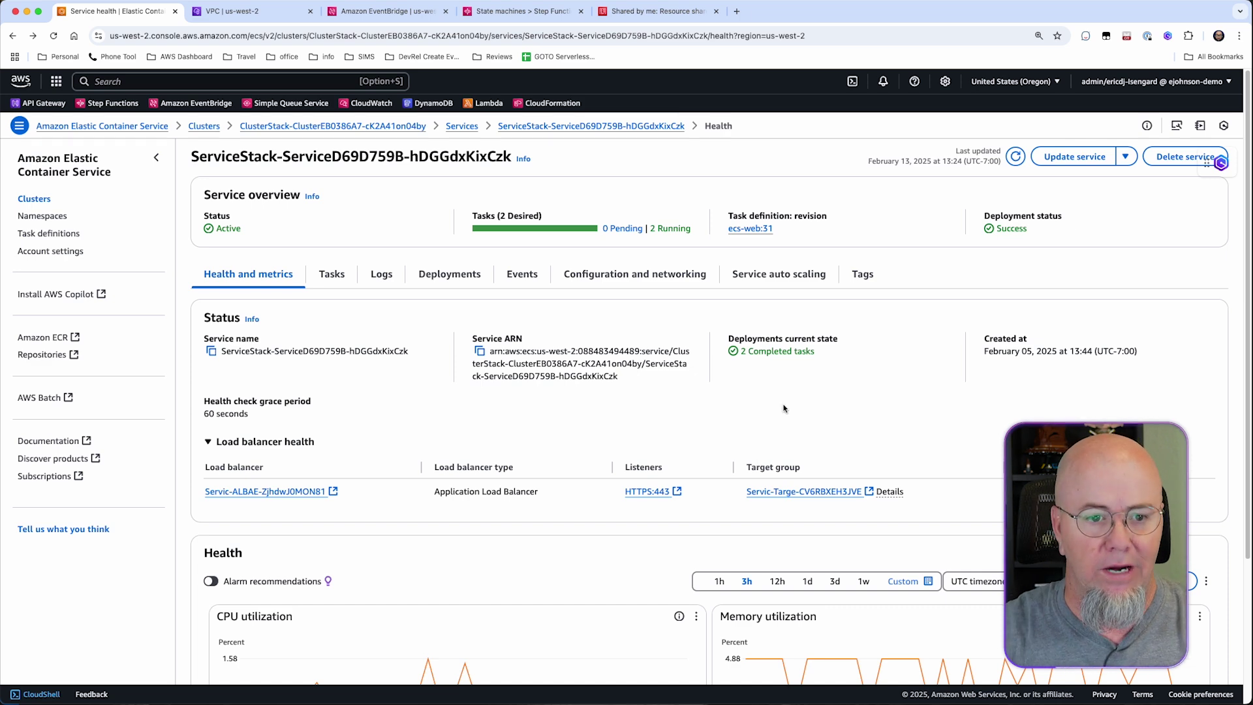
key("ctrl+Tab")
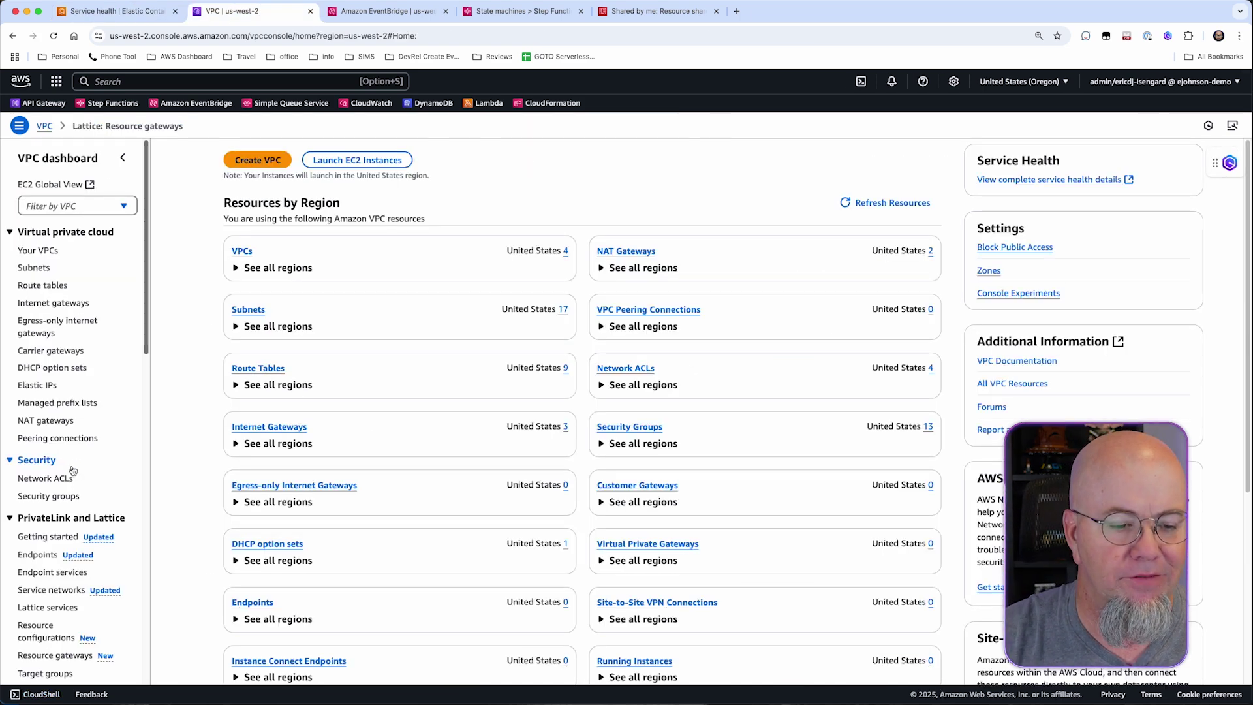
Go to PrivateLink and Lattice > Resource gateways and begin creating a resource gateway.
scroll(72, 471, "down", 5)
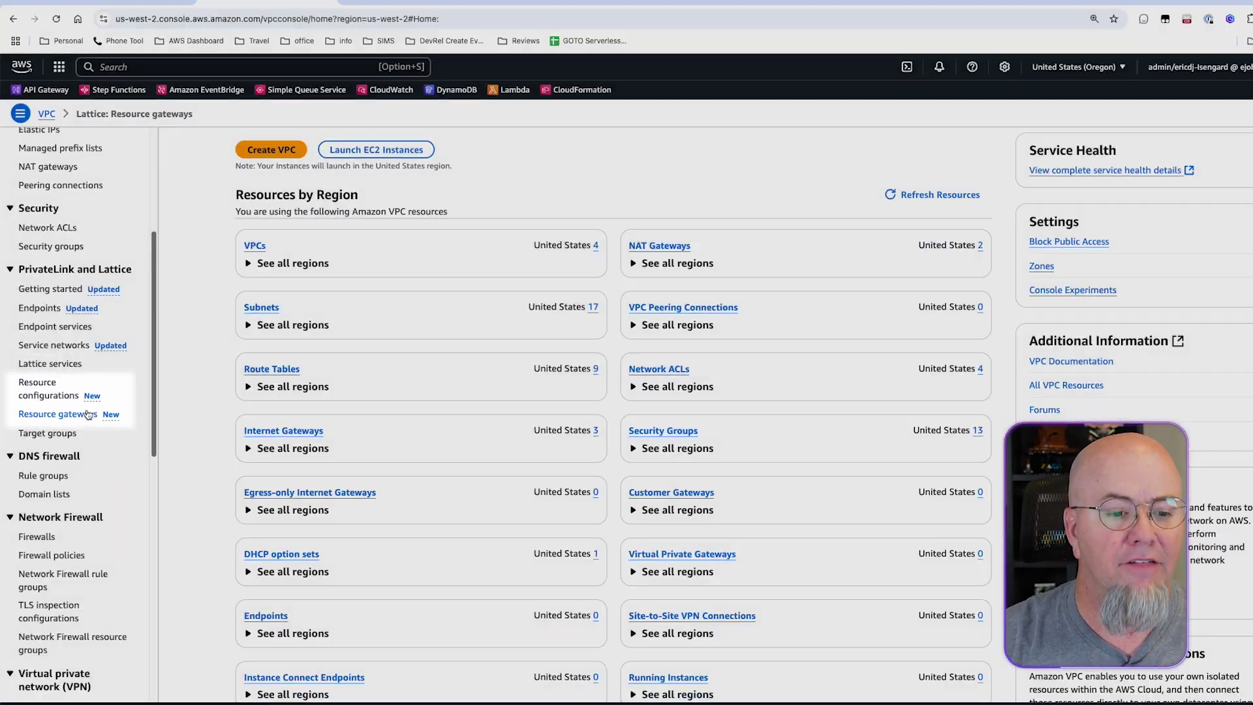
left_click(93, 453)
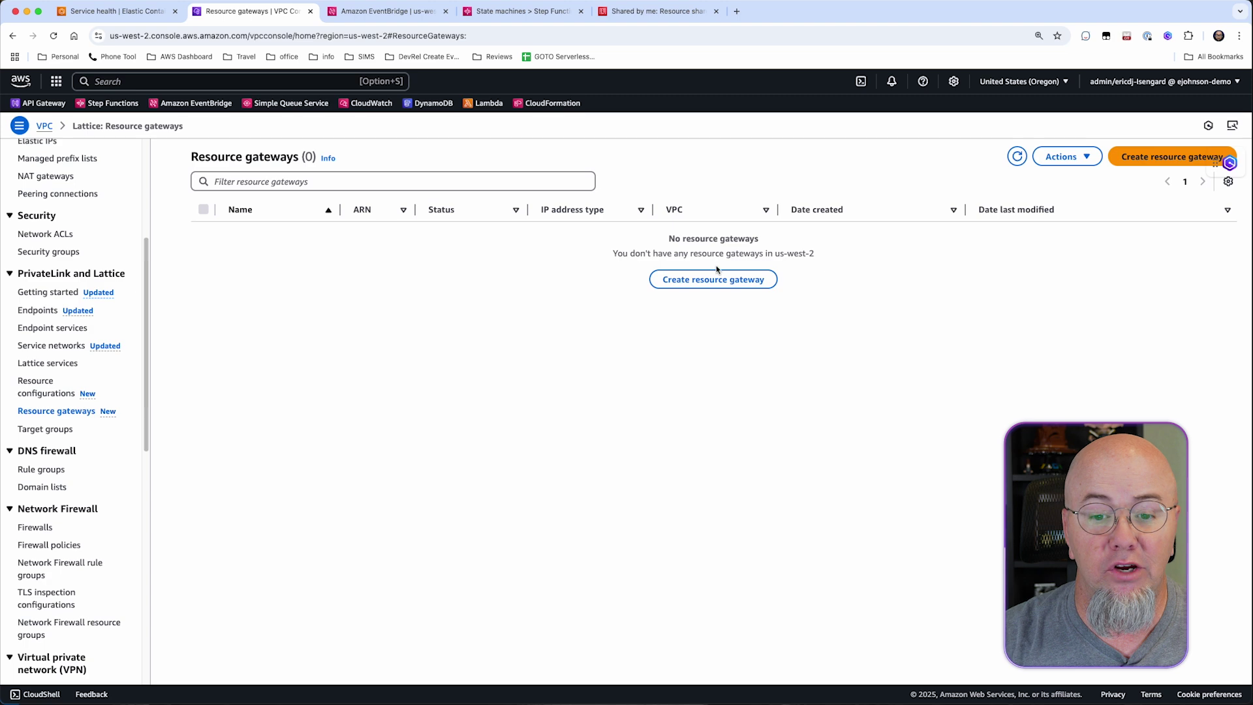
left_click(718, 281)
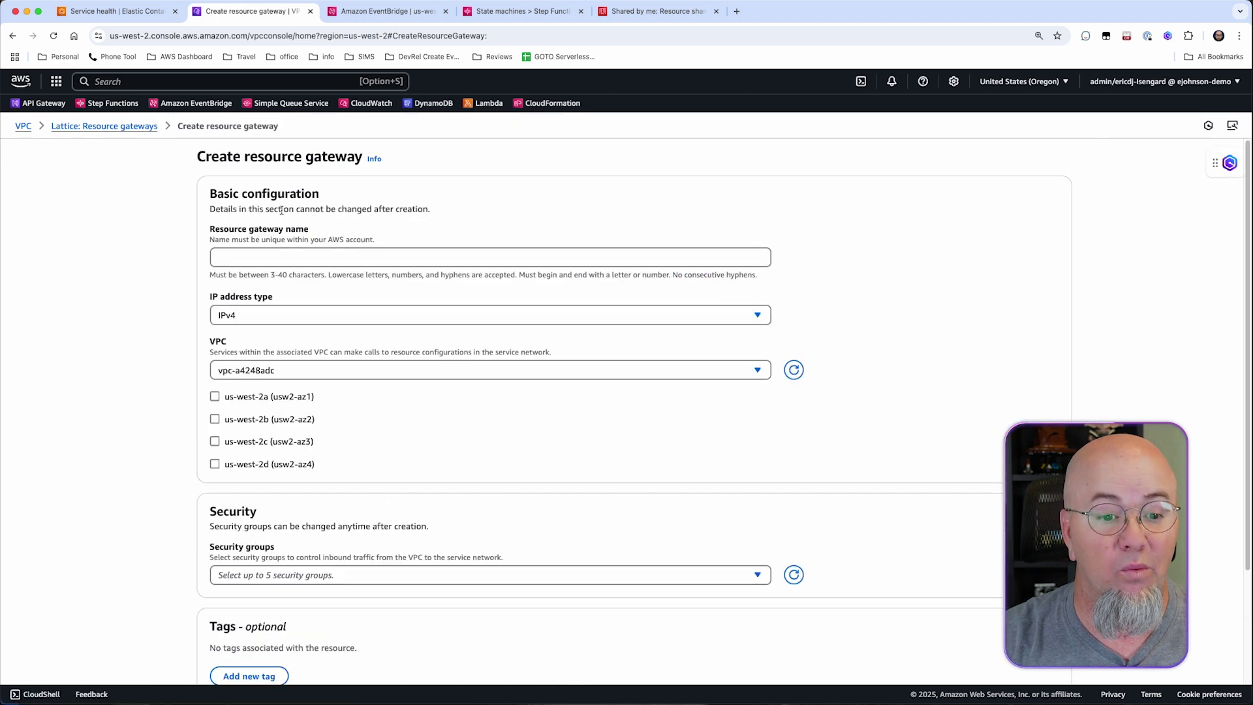
Name the gateway main-gw, keep IPv4, and choose VPC NetworkStack/VPC.
left_click(269, 255)
type("main")
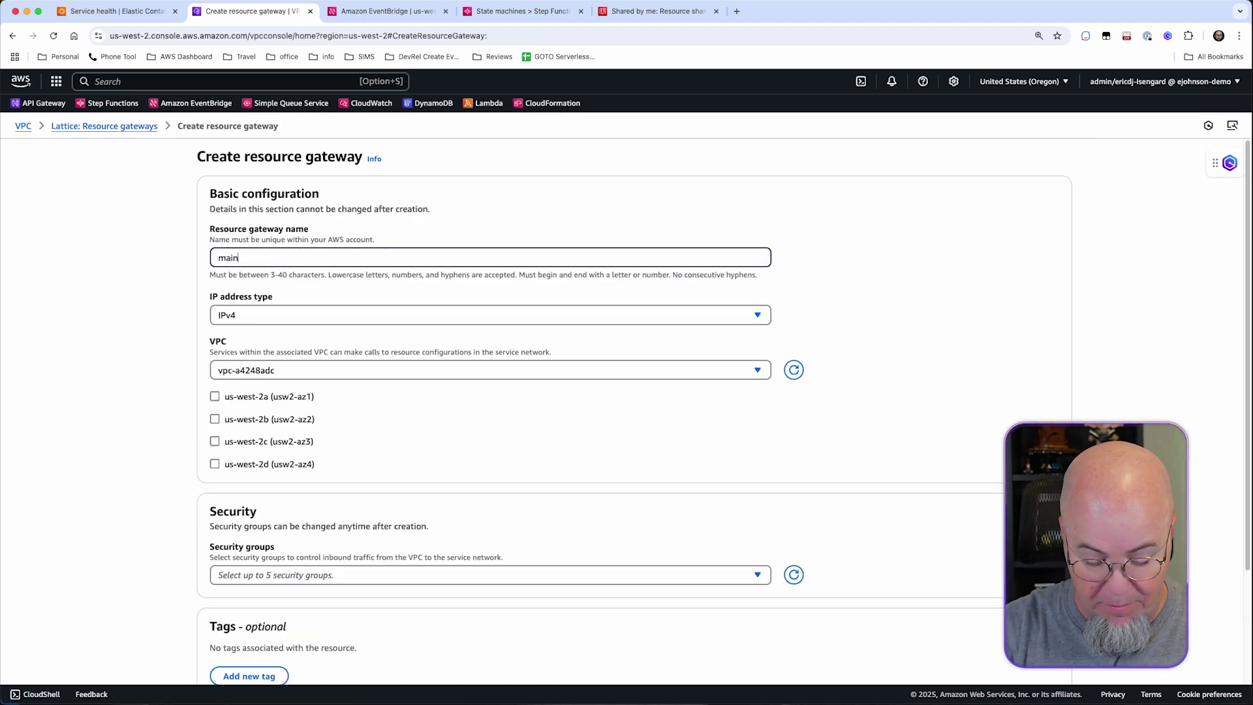
type("-gw")
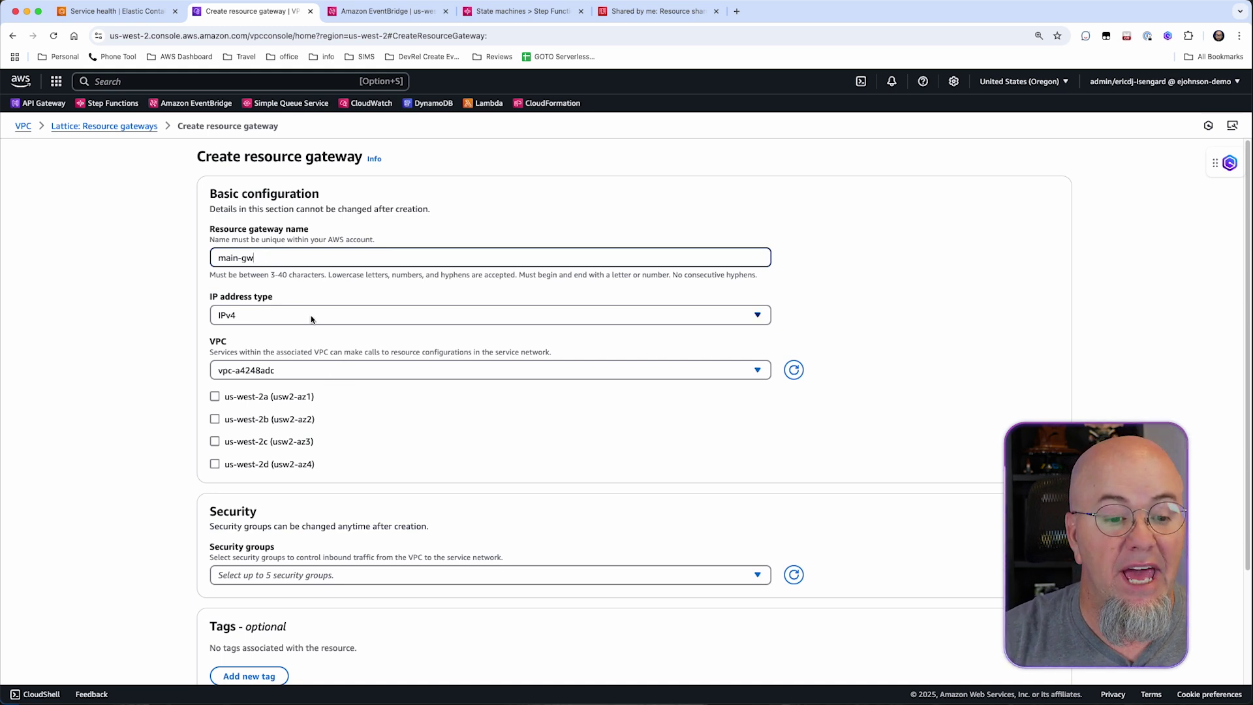
left_click(383, 315)
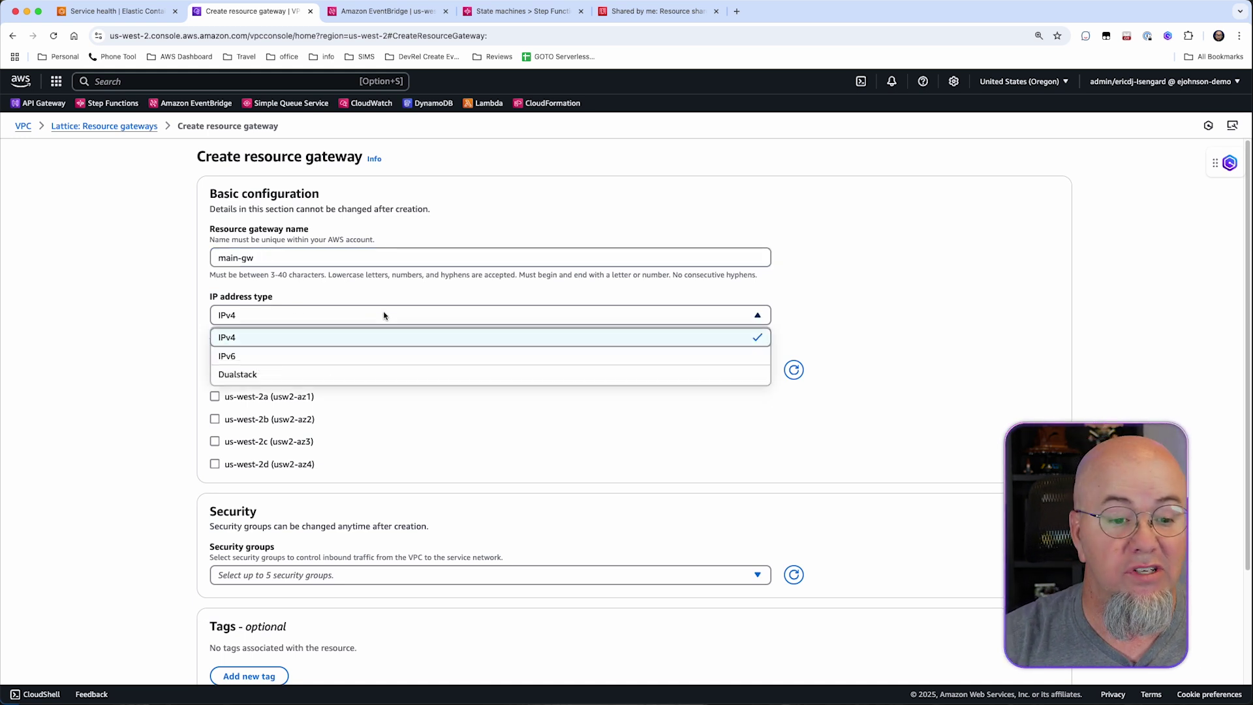
left_click(422, 296)
left_click(349, 372)
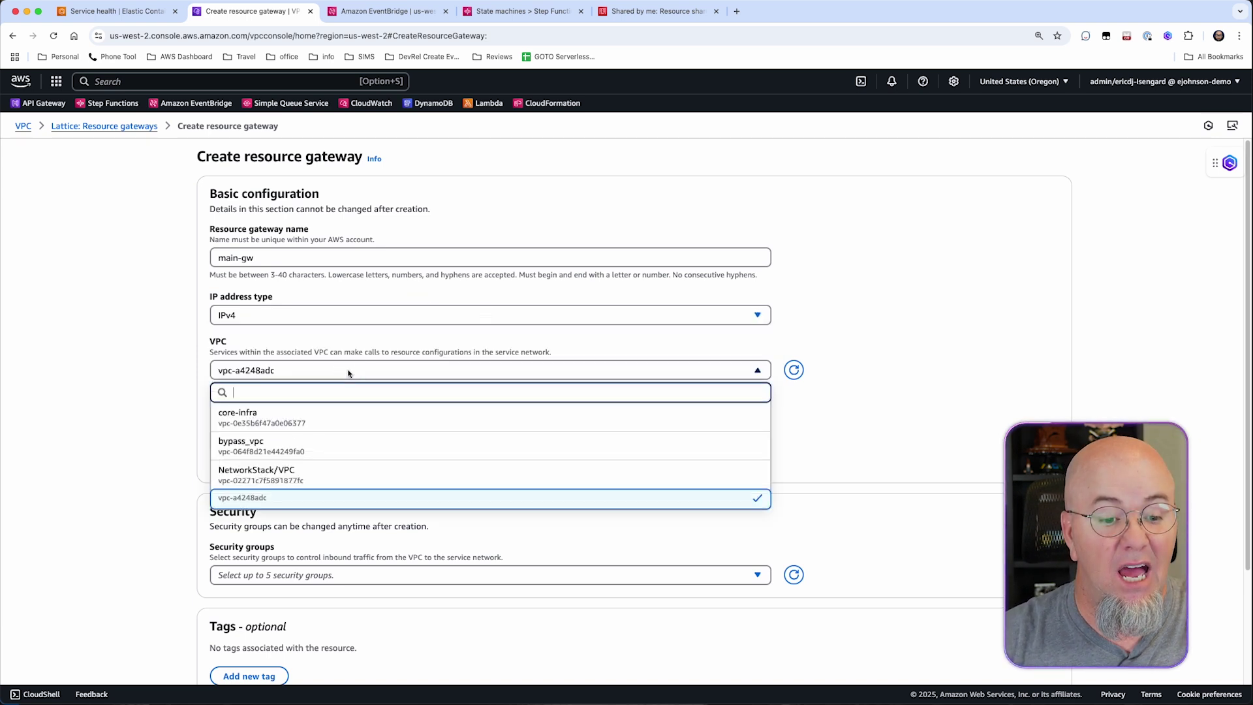
left_click(392, 470)
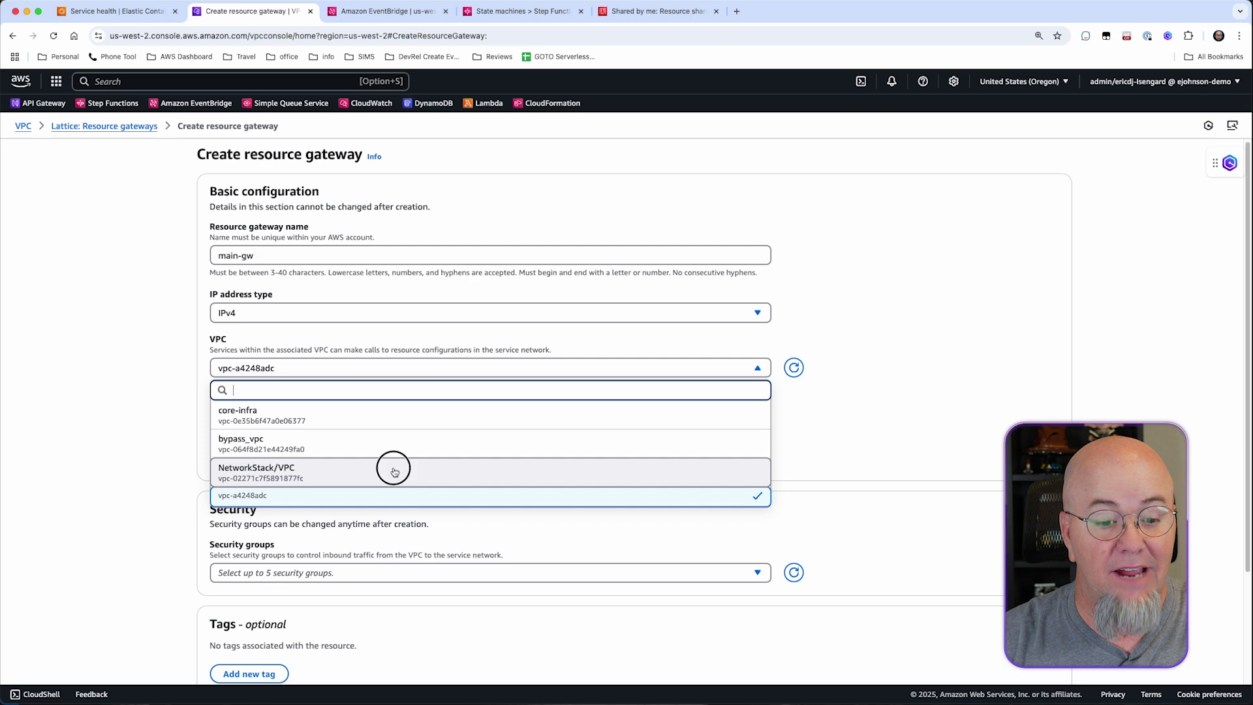
Select private subnets in us-west-2a and us-west-2b, leaving us-west-2c unselected.
scroll(421, 431, "down", 2)
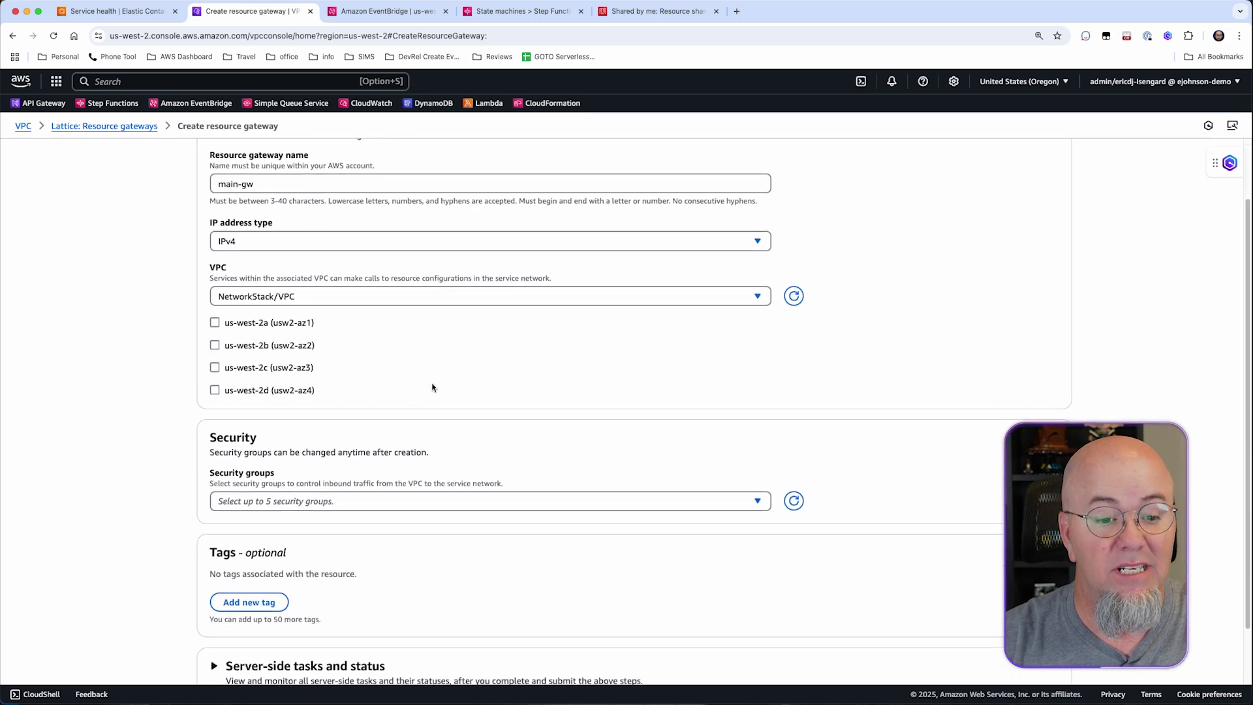
left_click(215, 323)
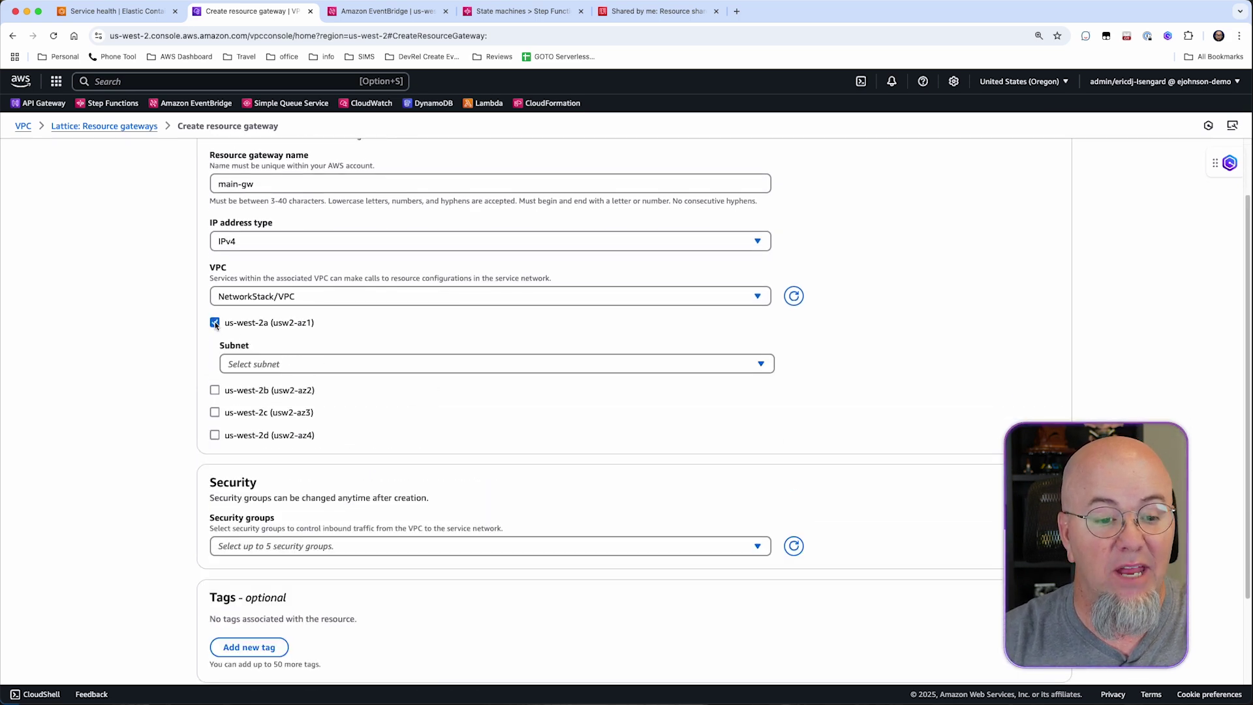
left_click(277, 363)
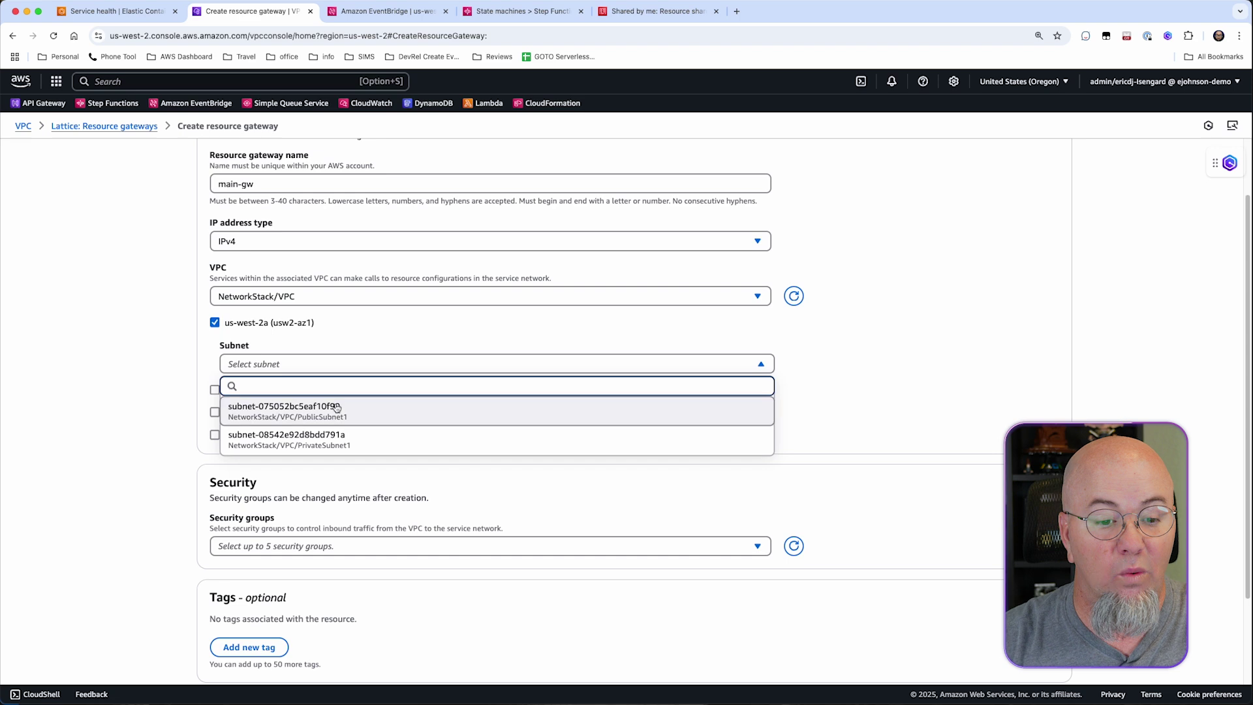
left_click(406, 448)
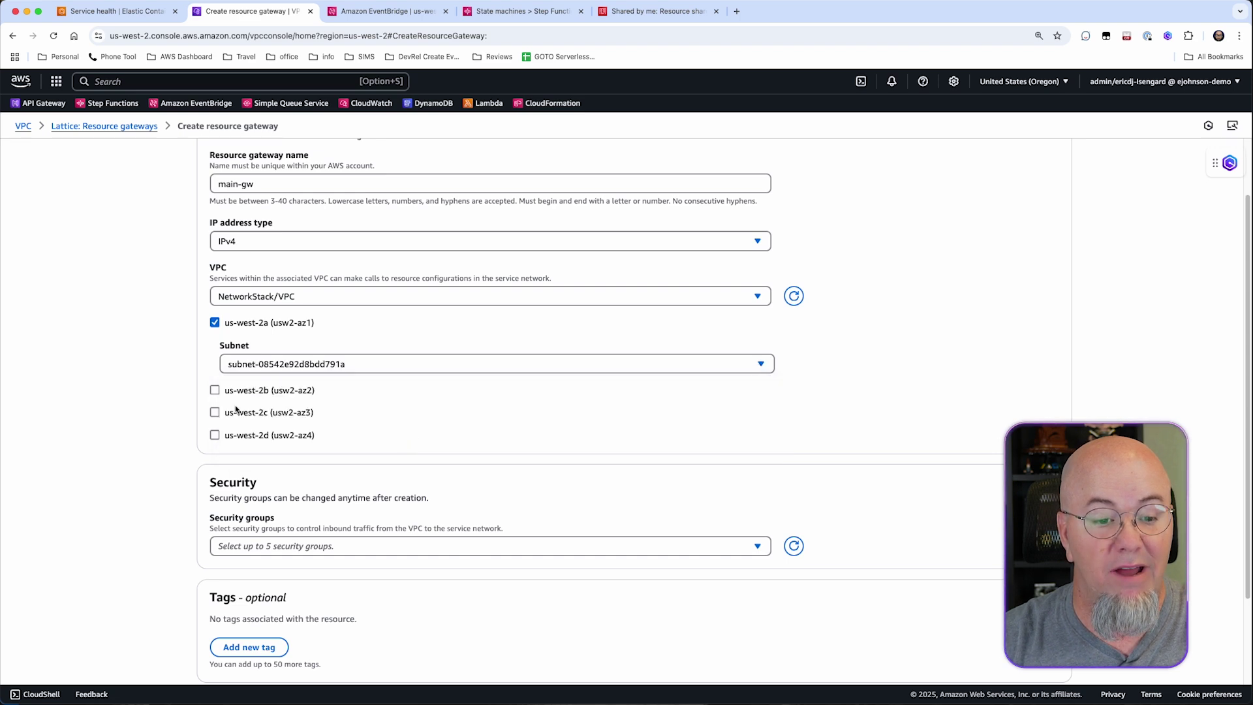
left_click(215, 390)
left_click(334, 431)
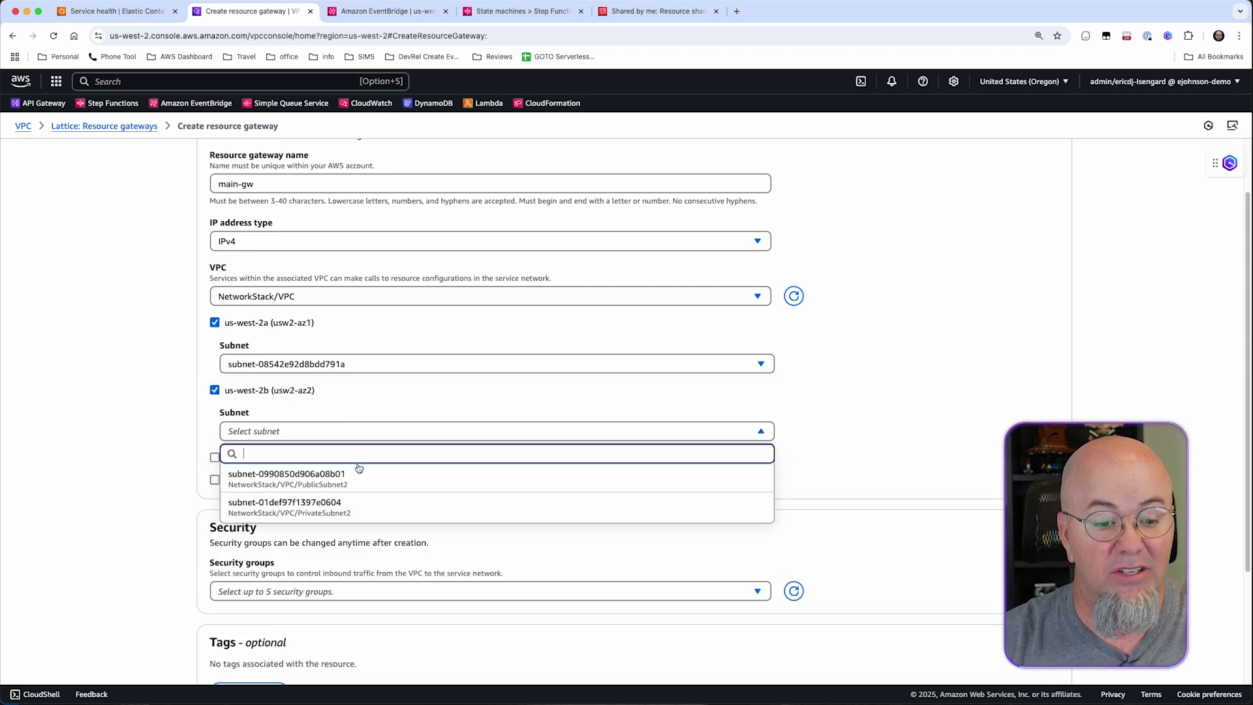
left_click(380, 508)
left_click(215, 457)
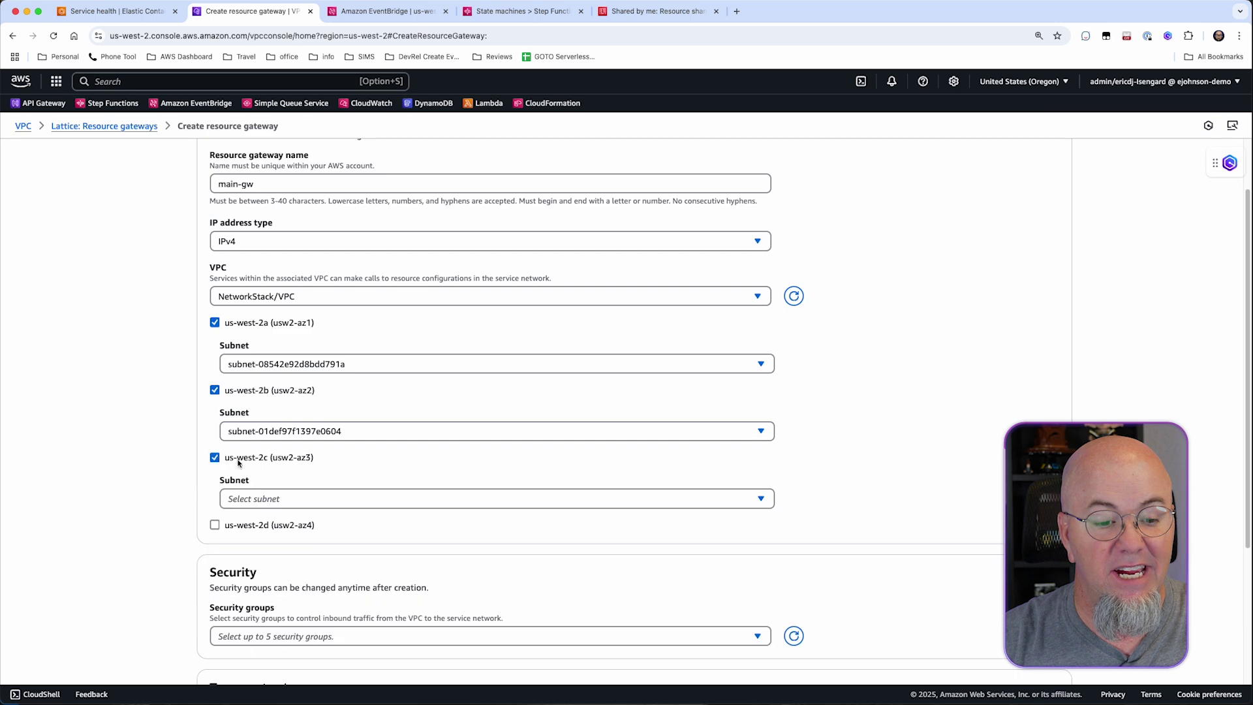
scroll(356, 465, "down", 1)
left_click(356, 478)
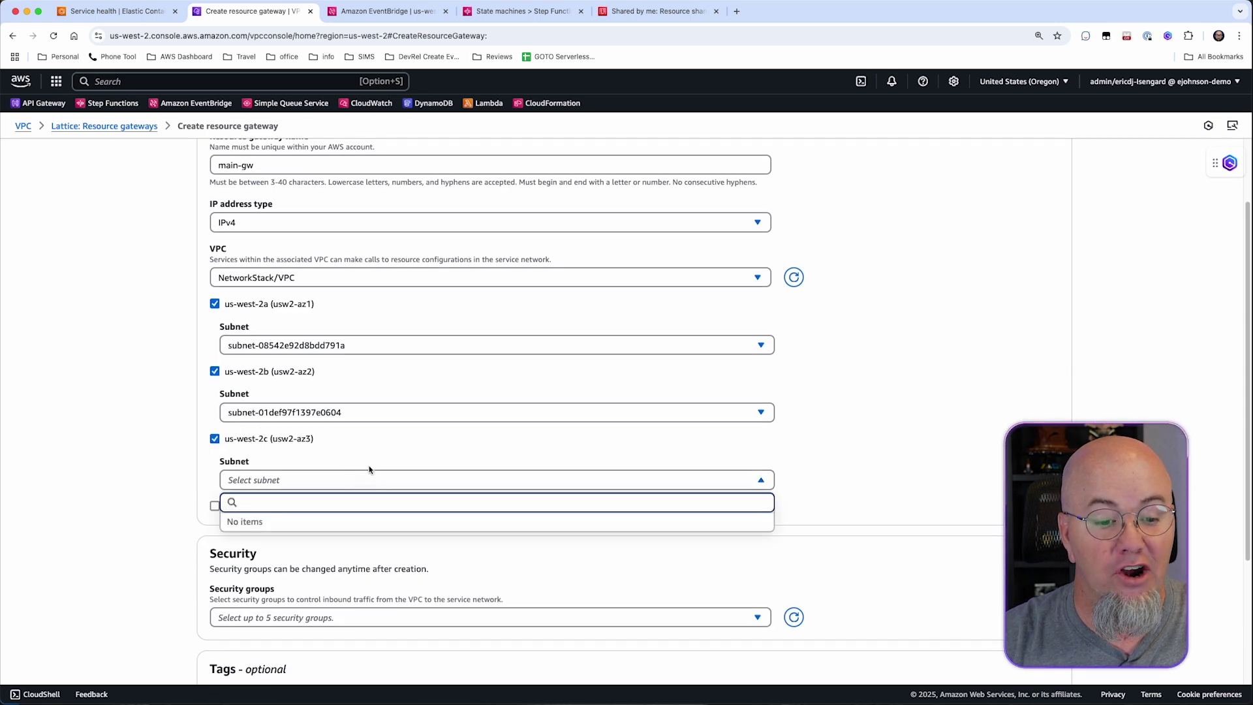
left_click(221, 452)
left_click(214, 439)
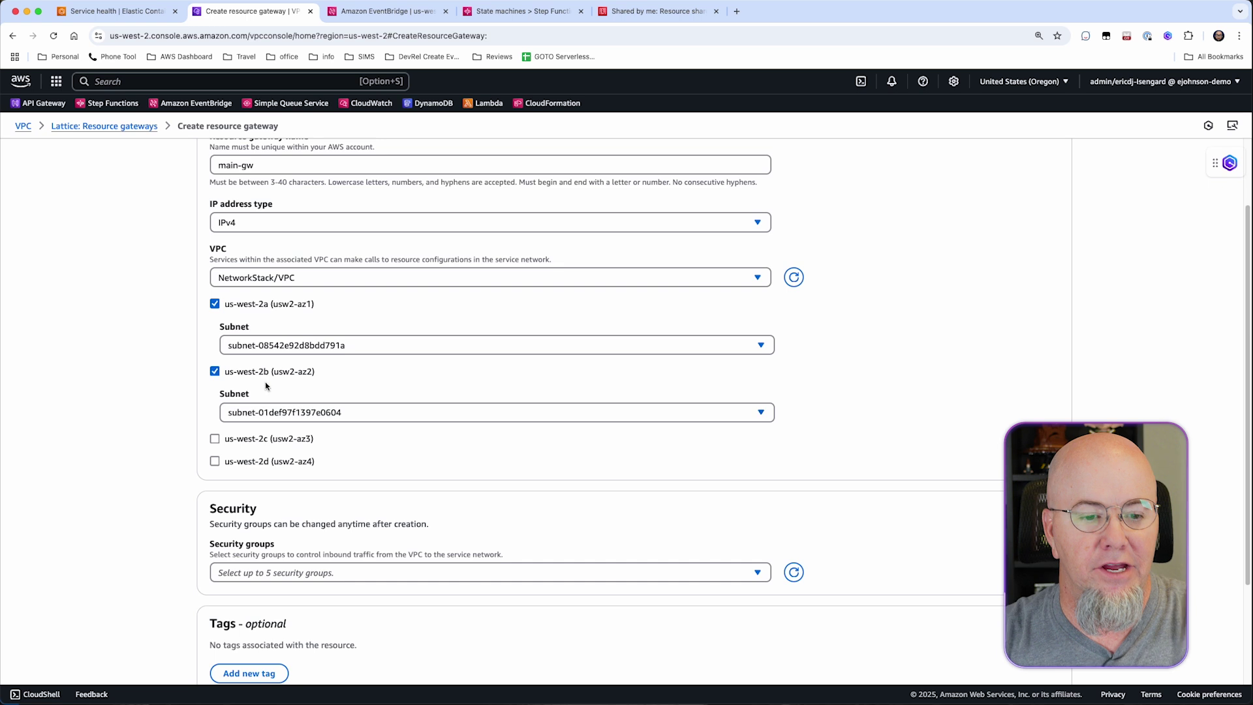
scroll(401, 376, "down", 4)
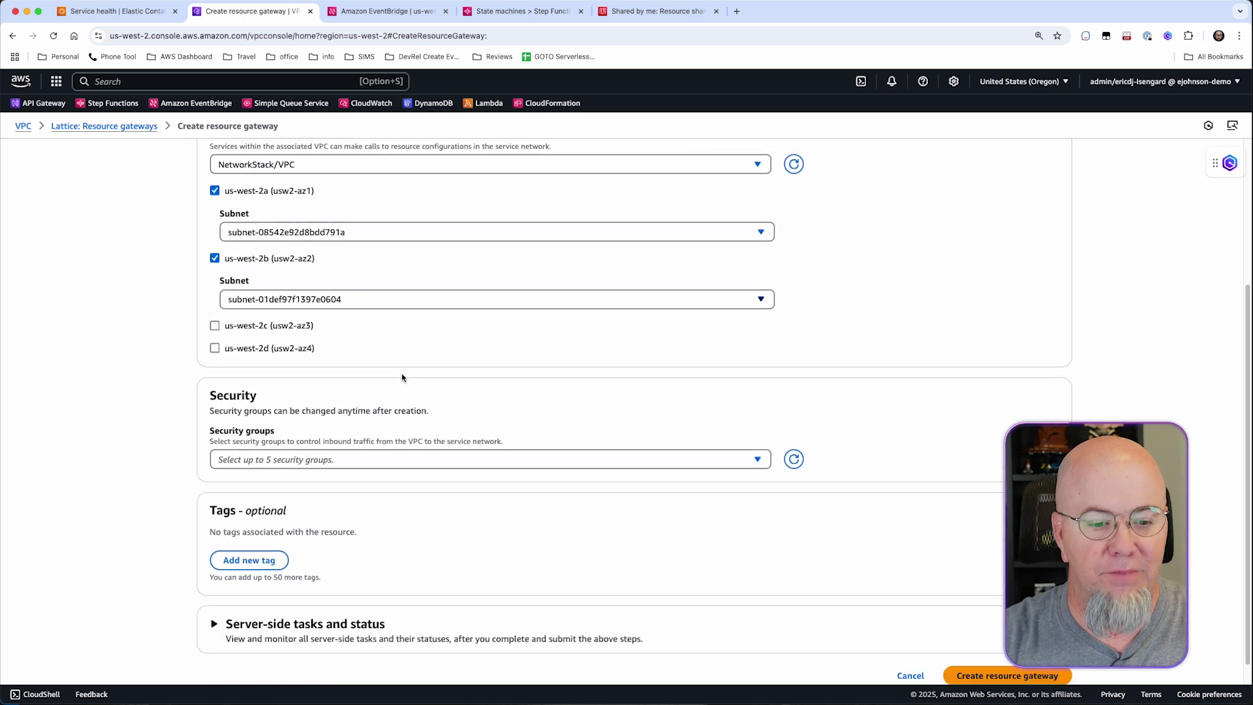
Add the ALB and ECS service security groups and create gateway main-gw.
left_click(478, 437)
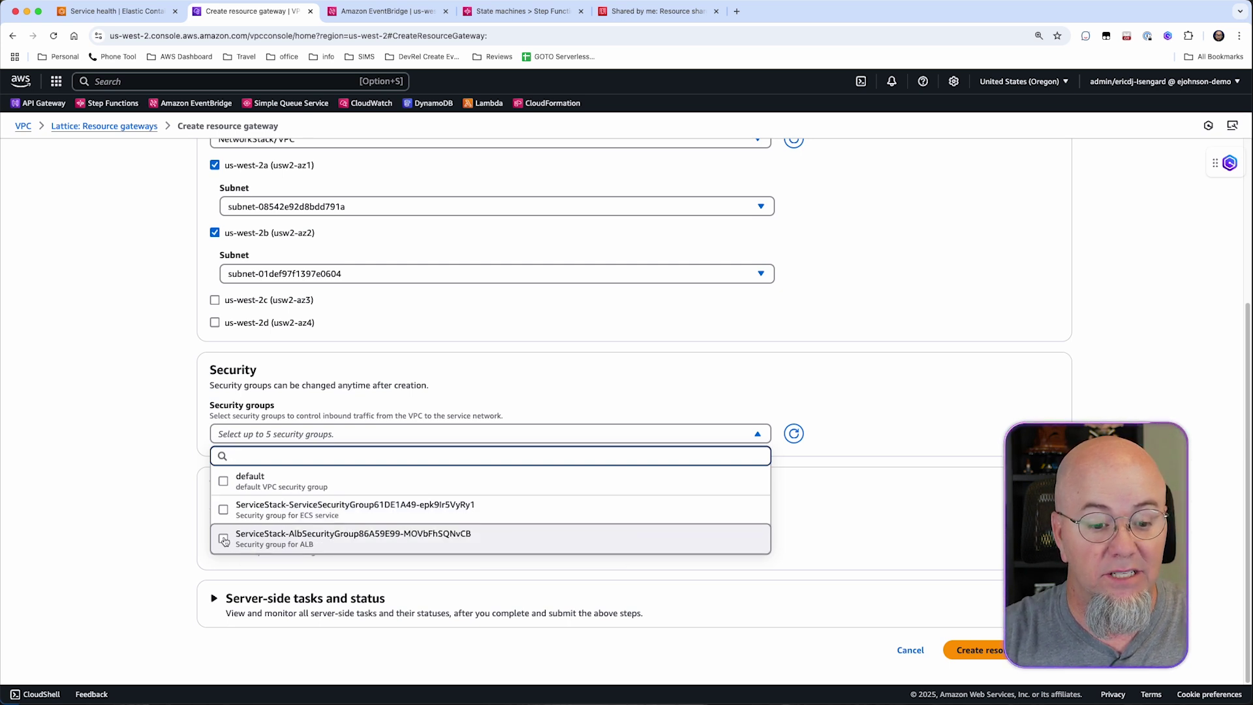
left_click(224, 541)
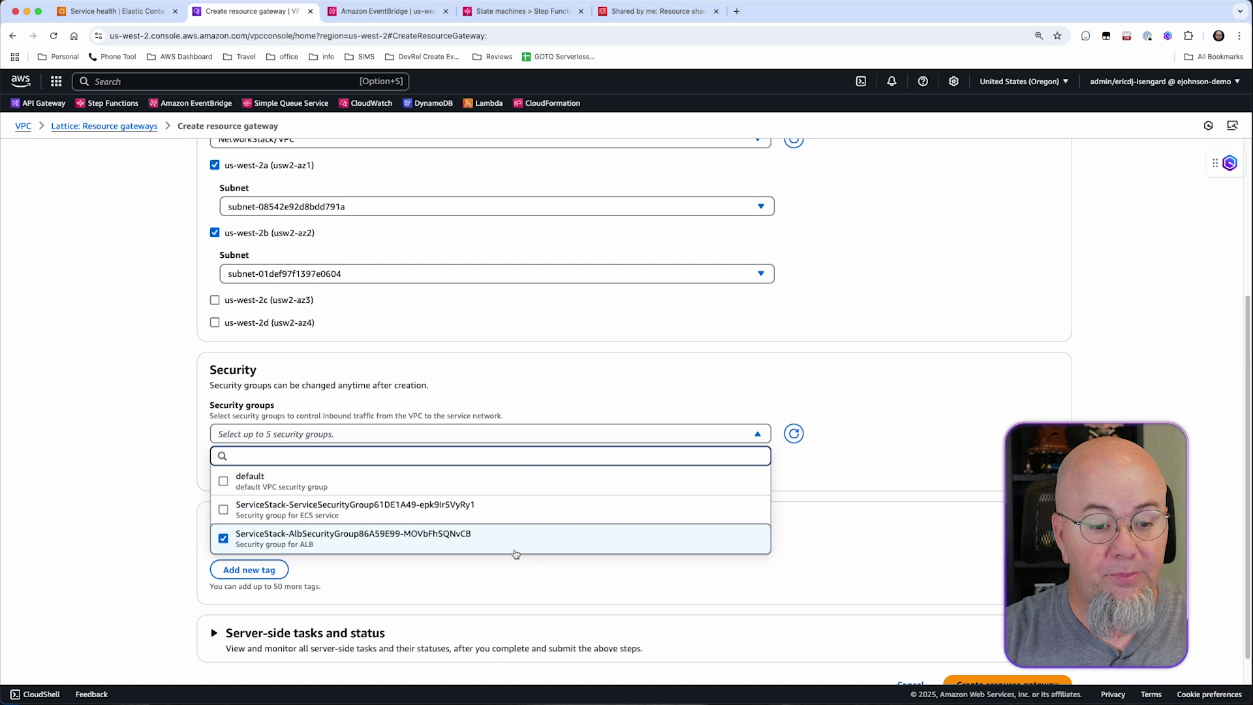
left_click(223, 510)
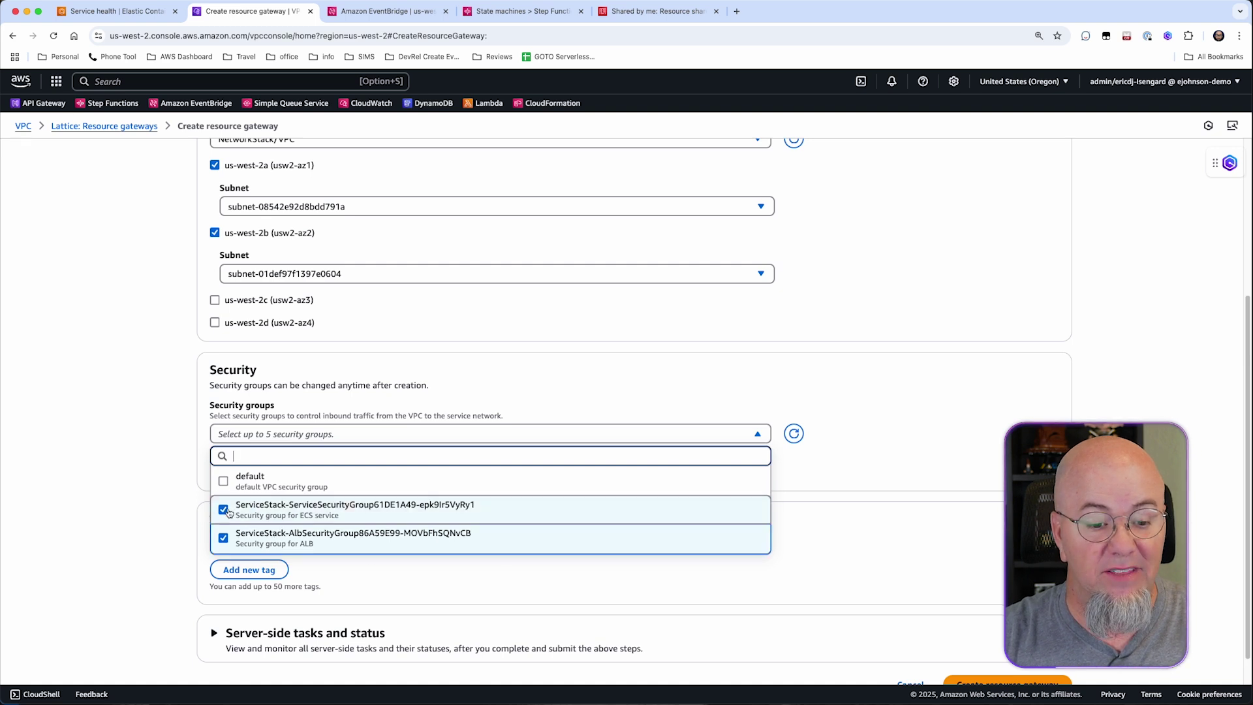
scroll(405, 530, "down", 1)
left_click(411, 540)
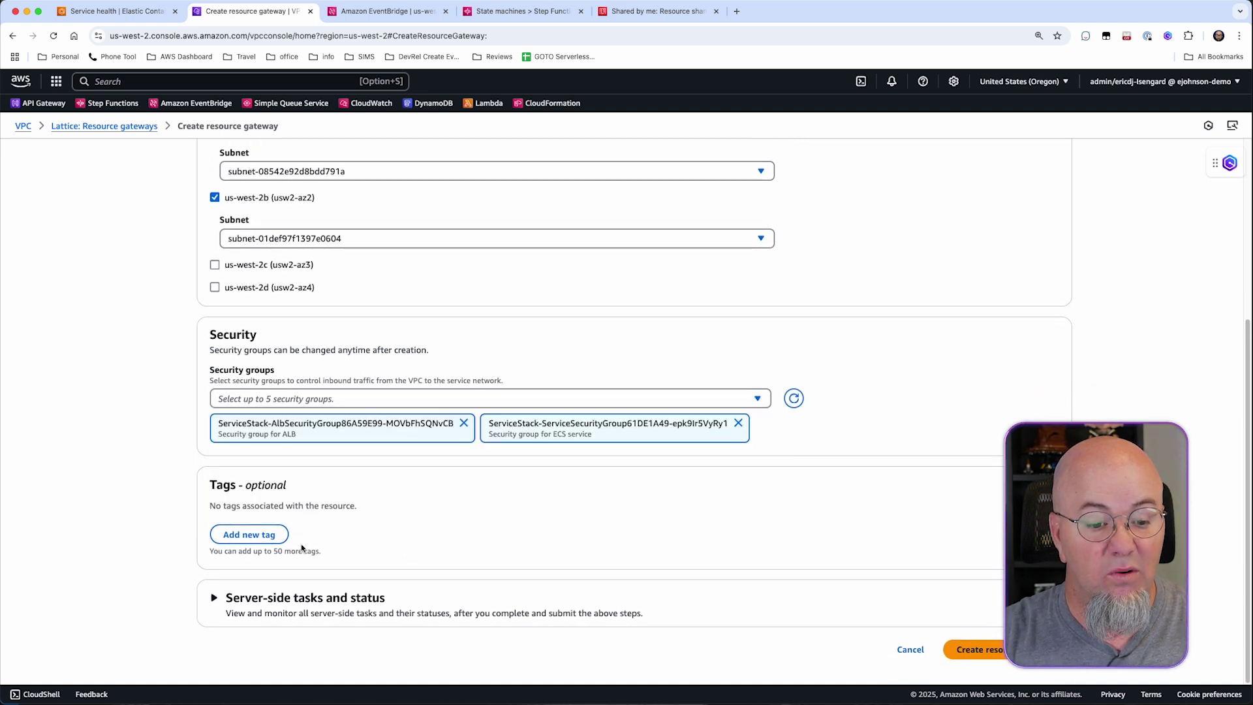
left_click(997, 651)
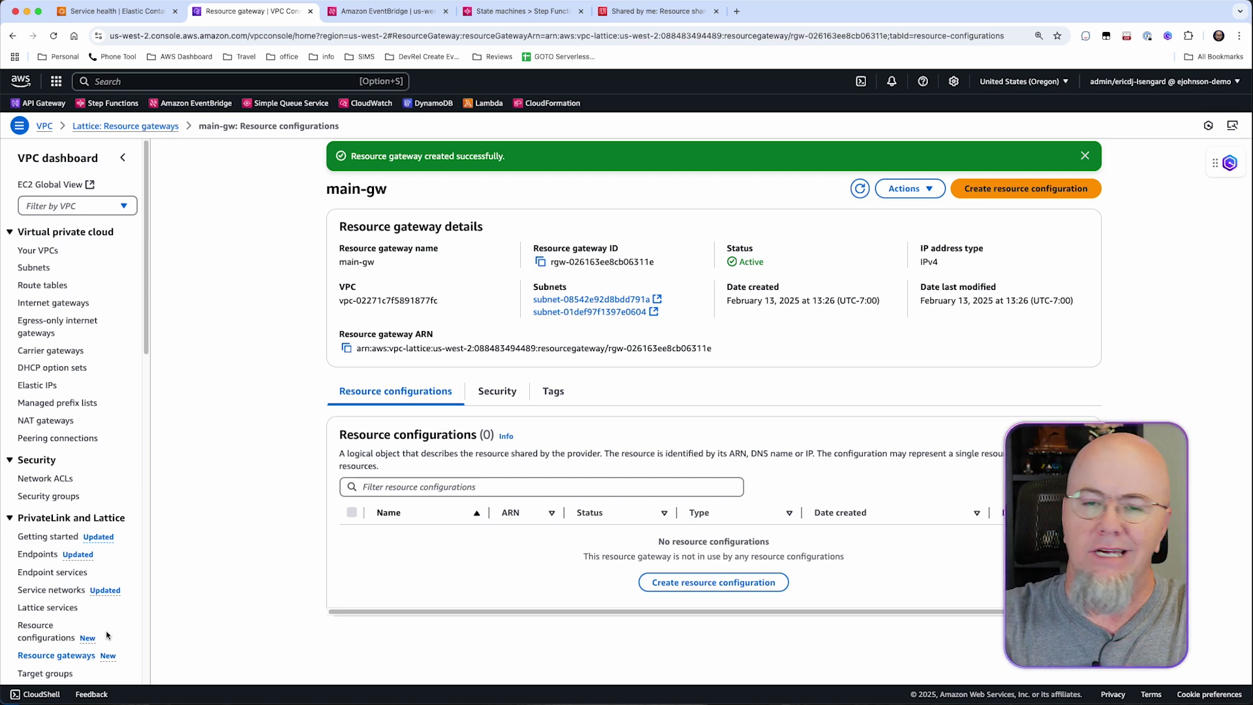
Begin a resource configuration named ecs-rc, keeping type Single with TCP.
scroll(54, 492, "down", 3)
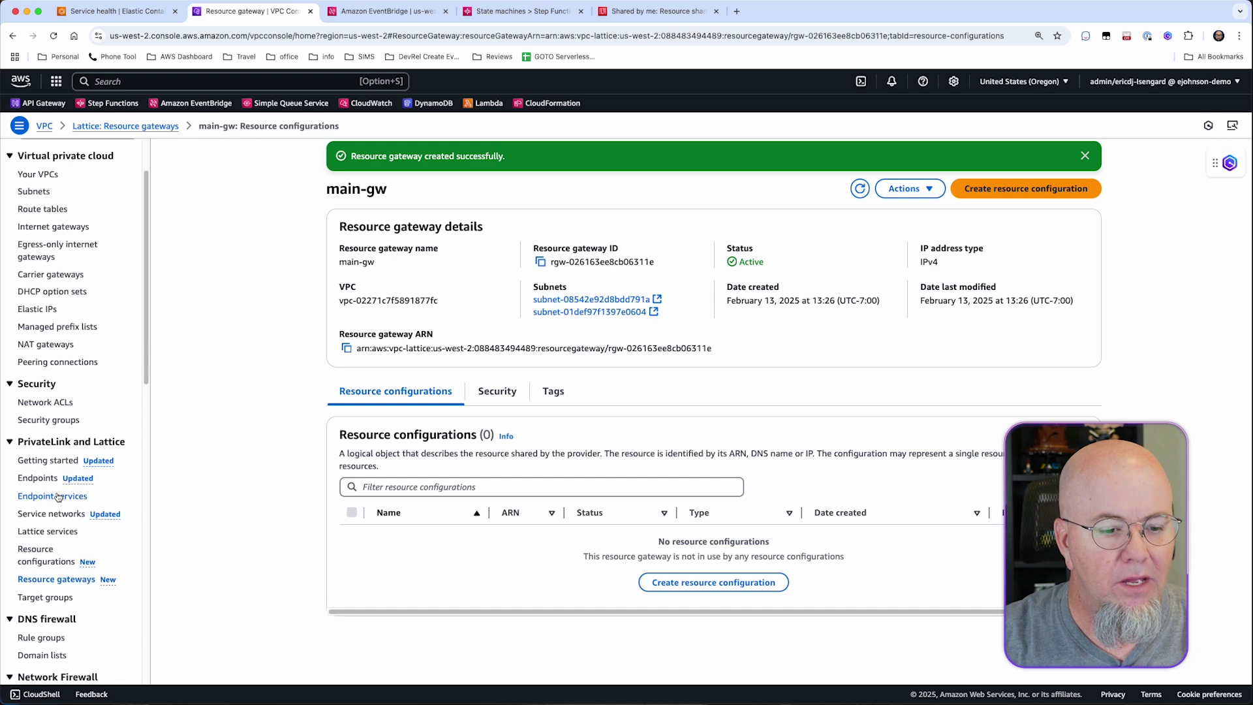
left_click(37, 559)
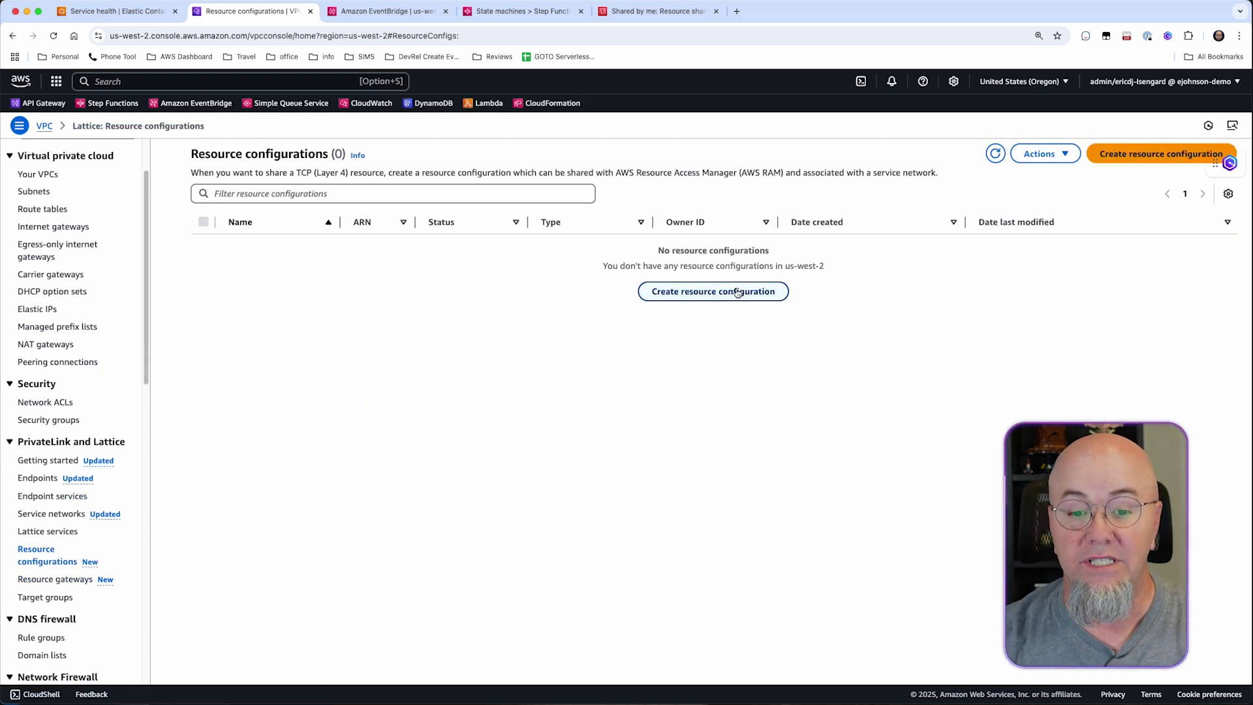
left_click(737, 291)
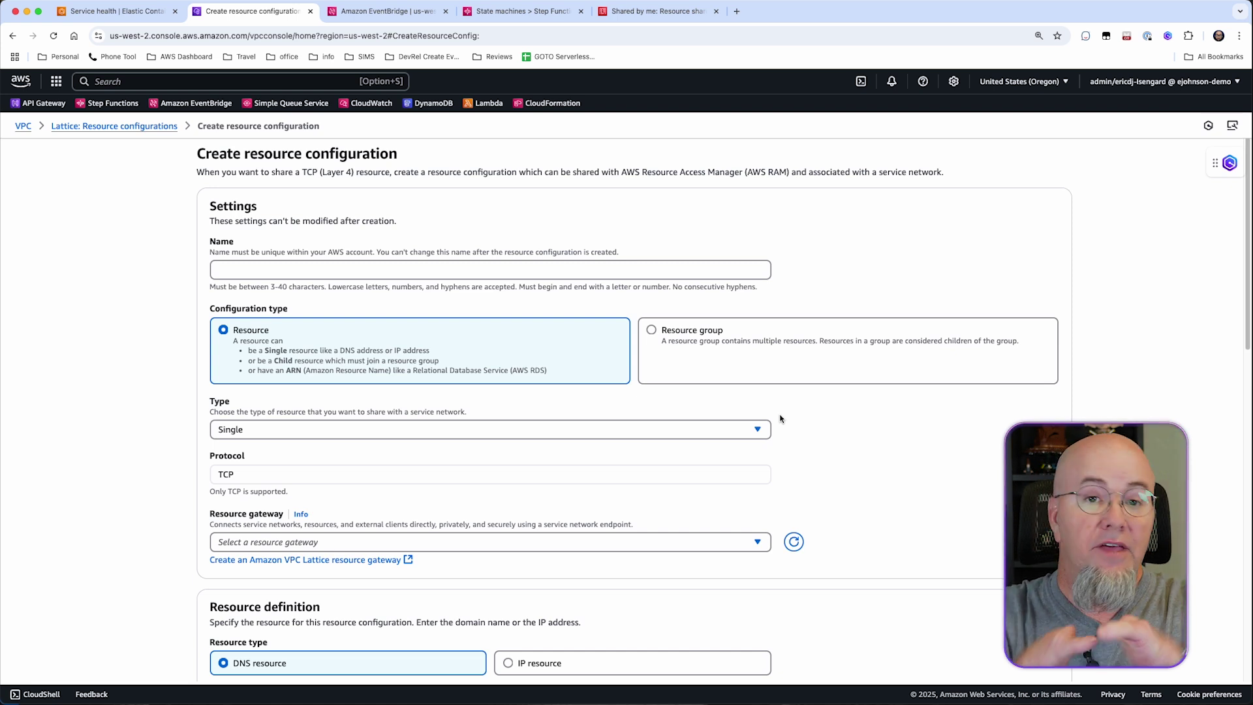
left_click(255, 268)
type("ecs-rc")
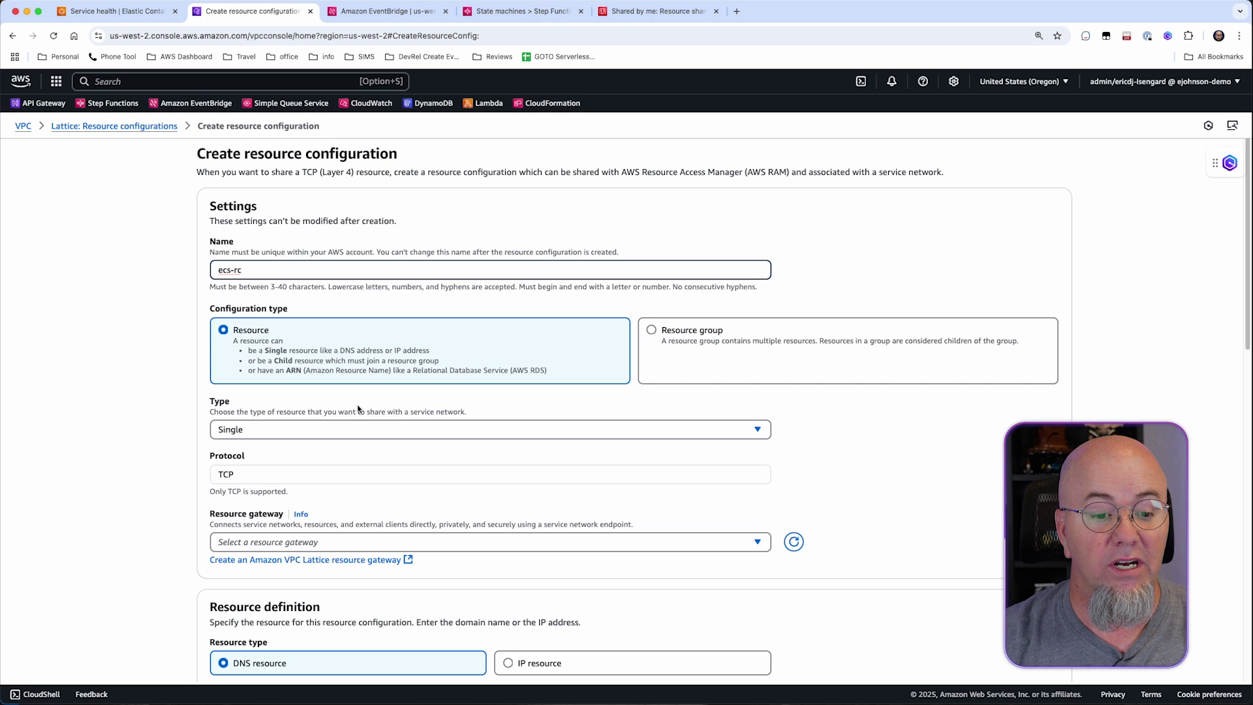
scroll(360, 410, "down", 3)
left_click(330, 252)
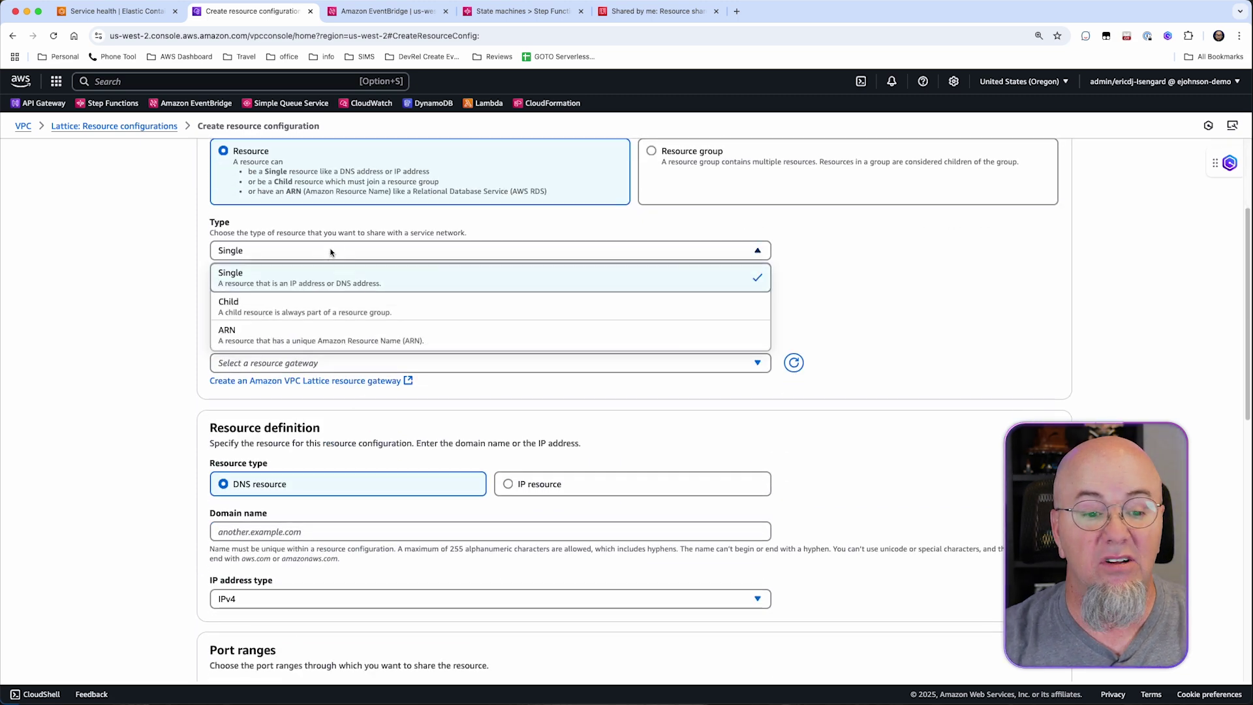
left_click(931, 274)
left_click(717, 254)
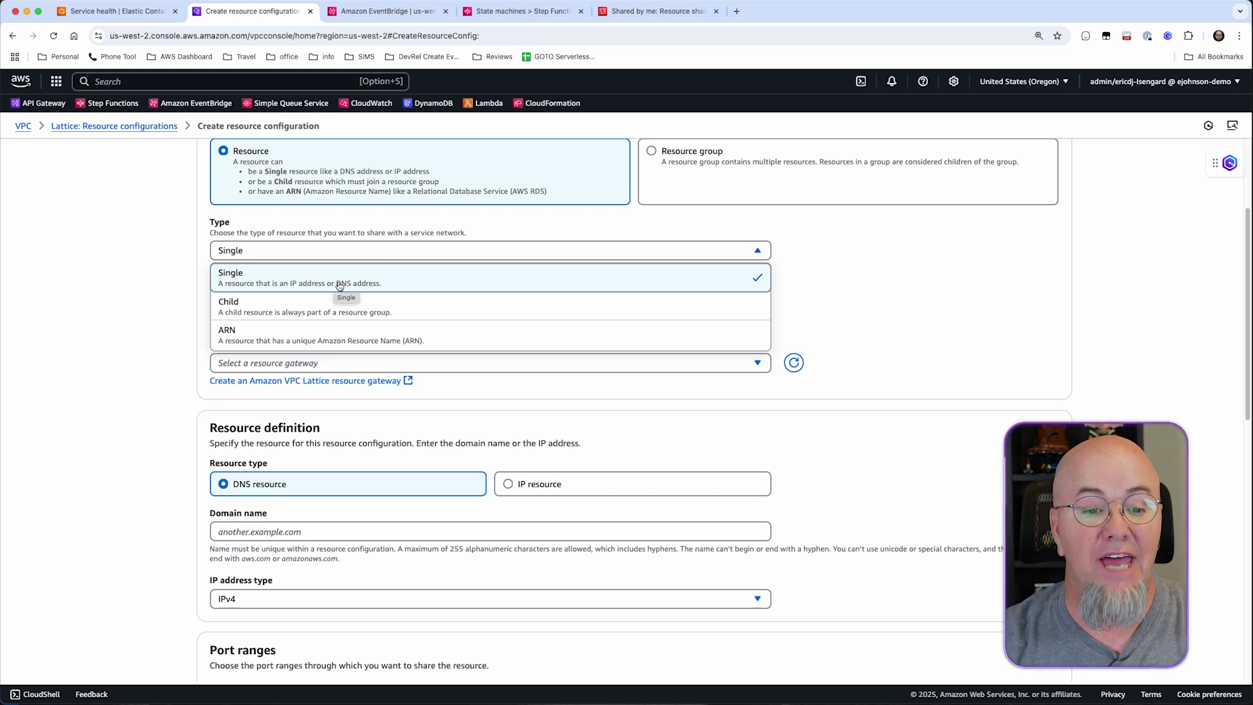
left_click(867, 253)
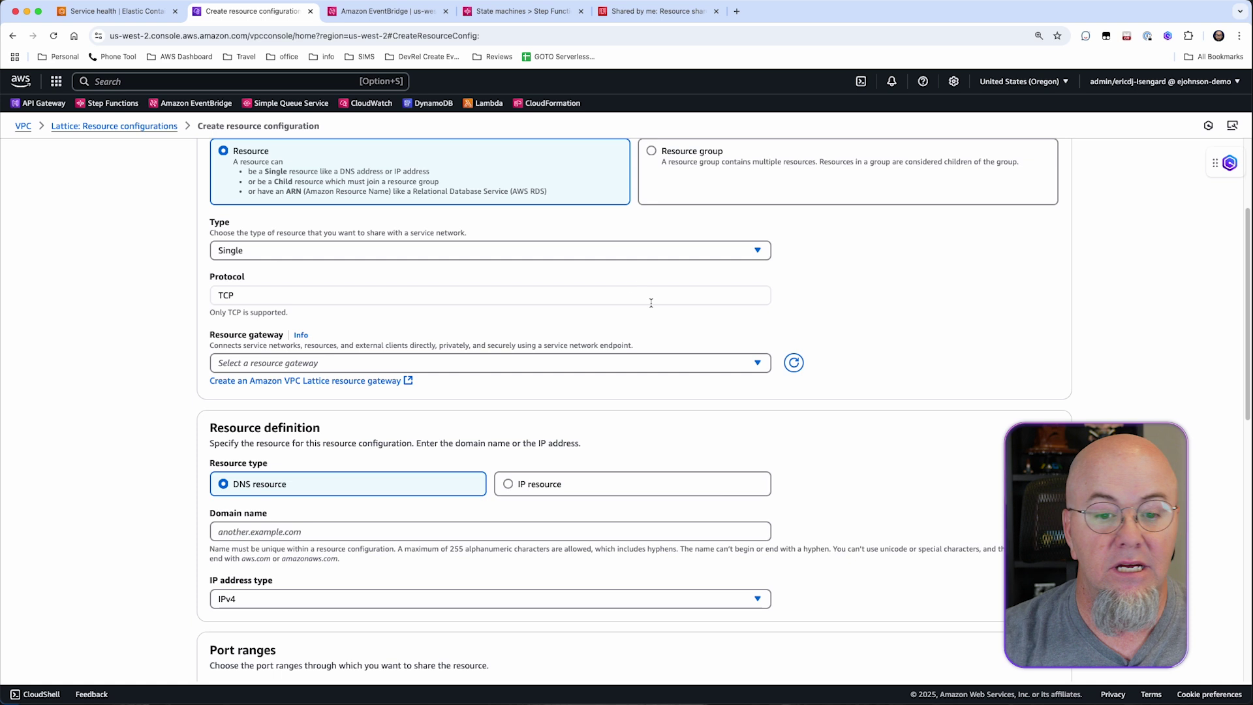
left_click(547, 365)
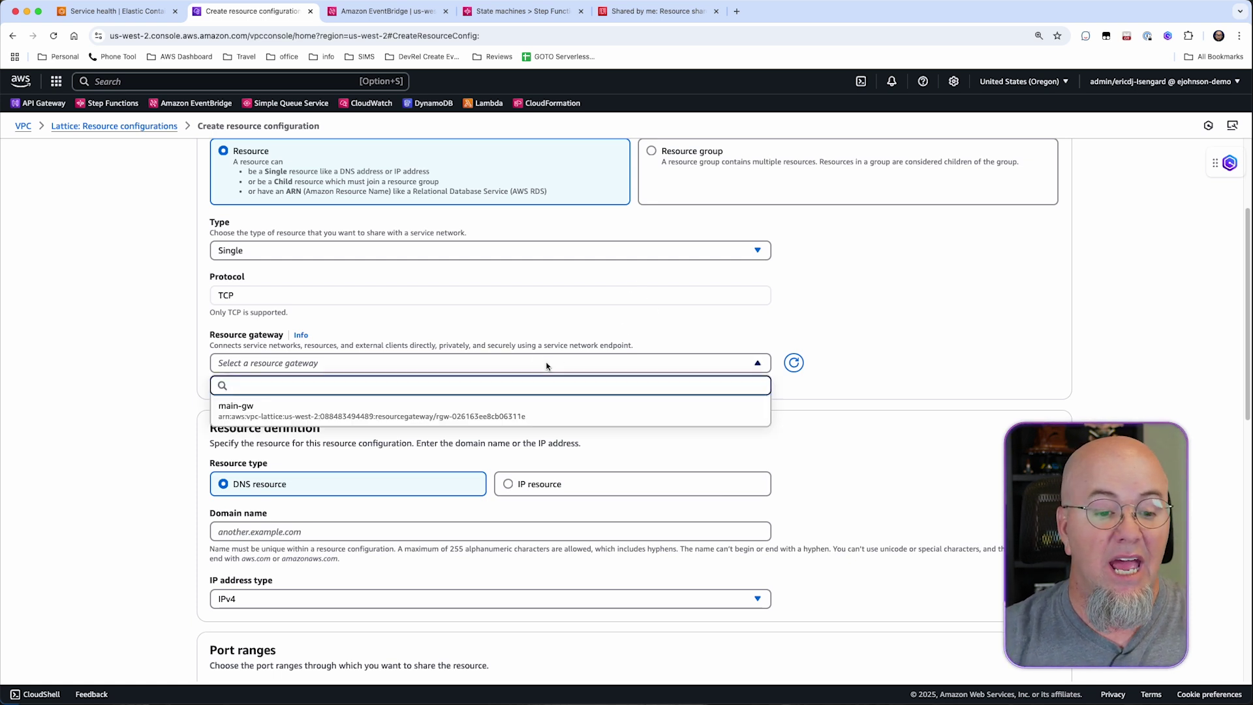
Use gateway main-gw and domain ecs.slip.link, reviewing ports 1–65535 and association settings.
left_click(569, 420)
scroll(819, 442, "down", 1)
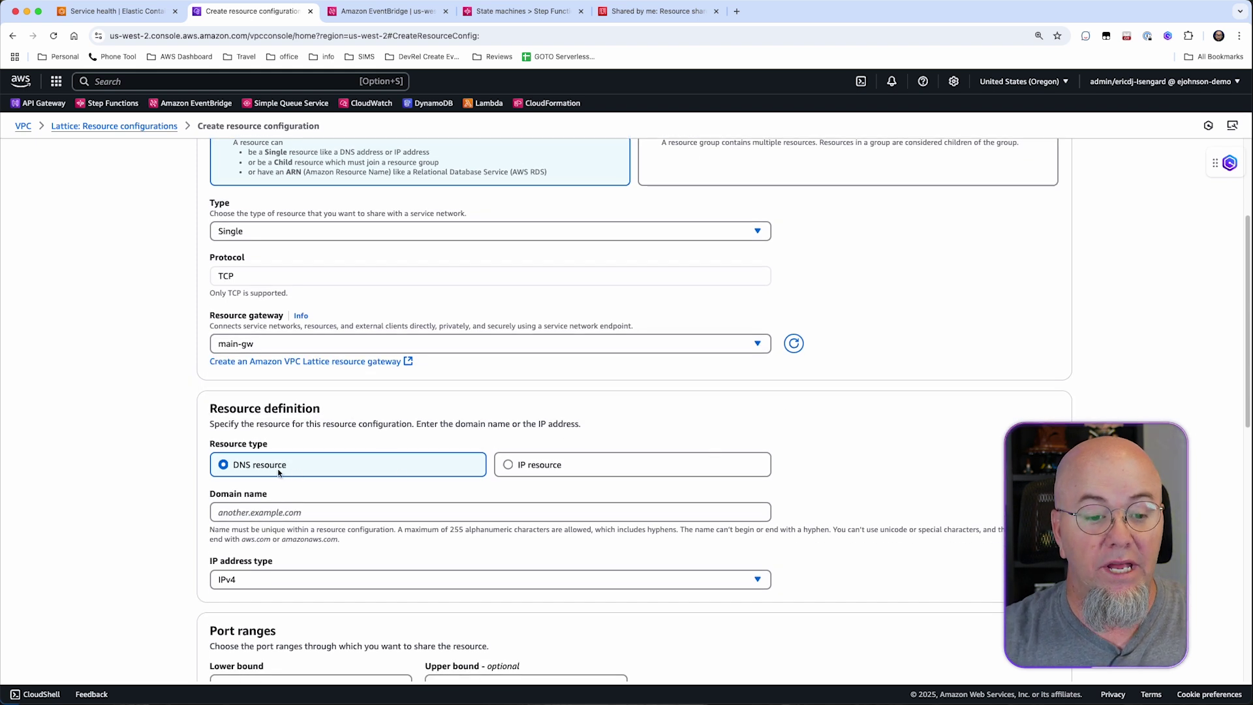
left_click(319, 512)
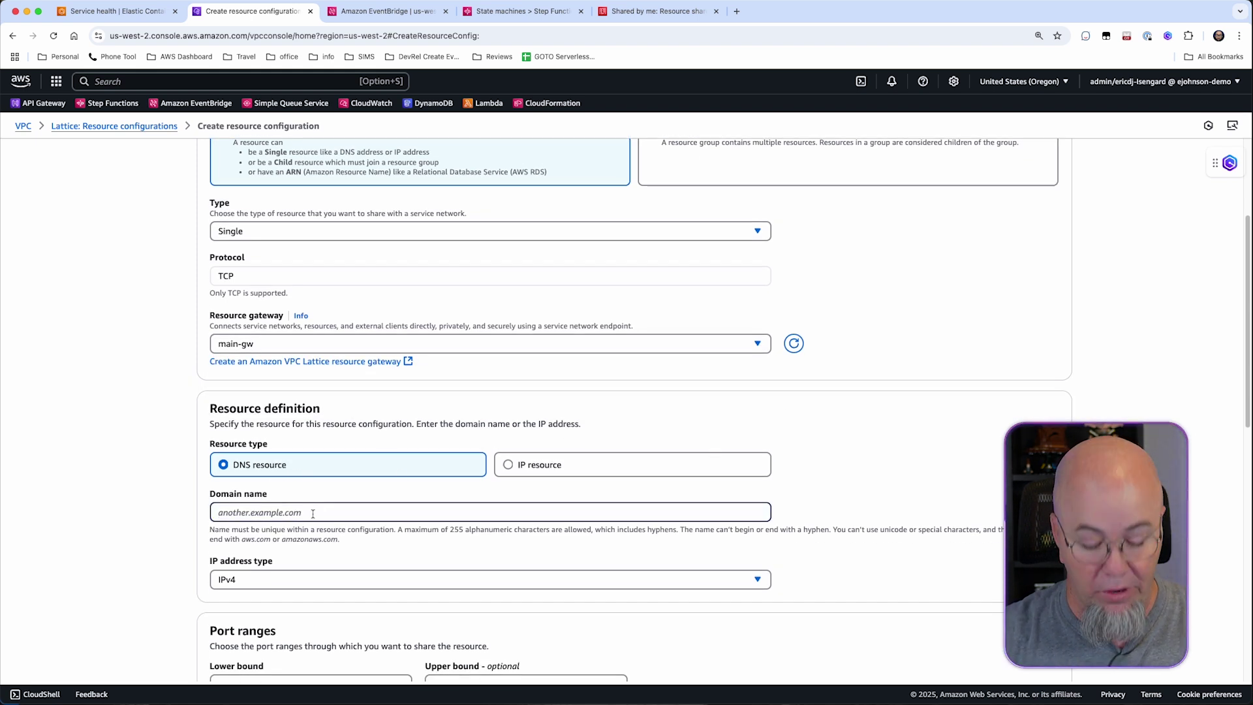
type("ecs.")
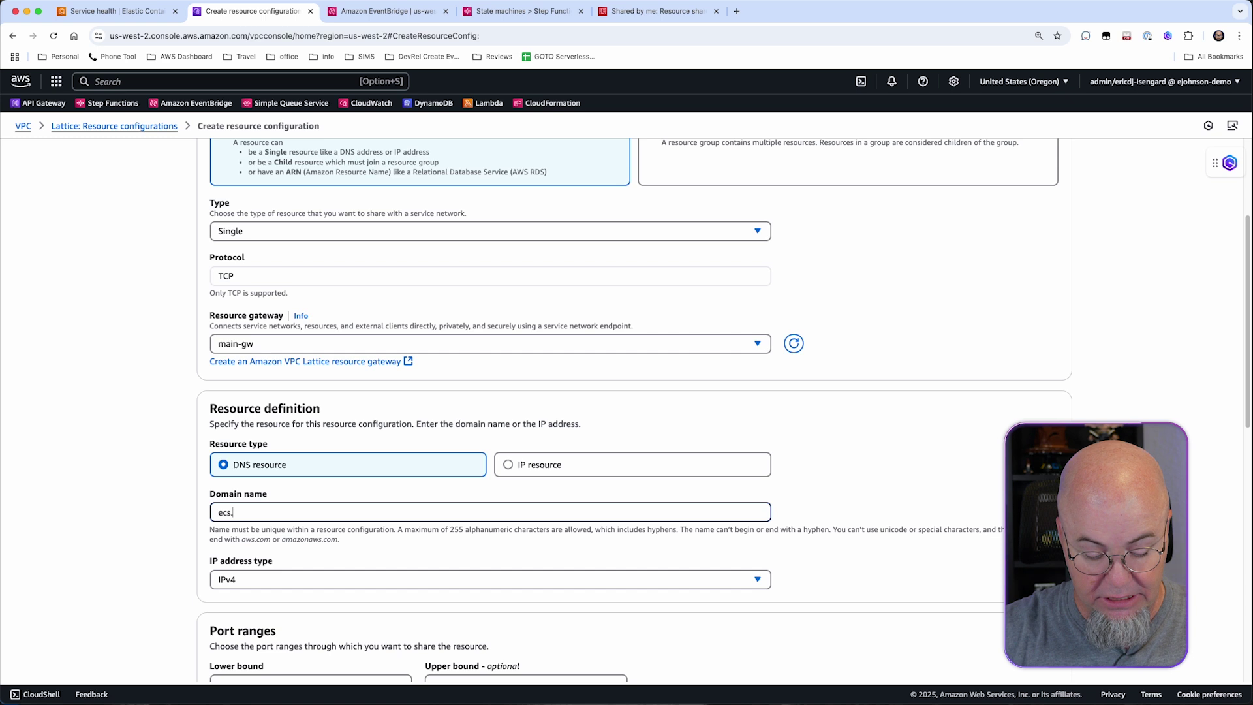
type("slip.link")
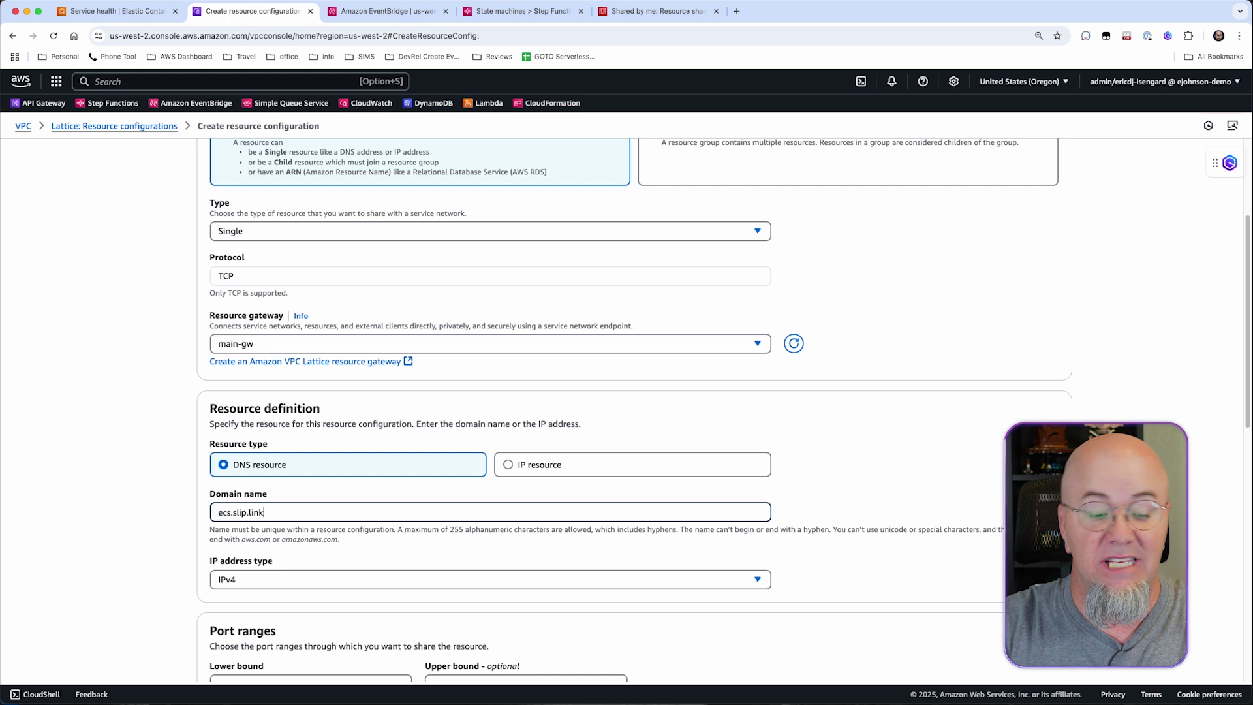
scroll(809, 566, "down", 2)
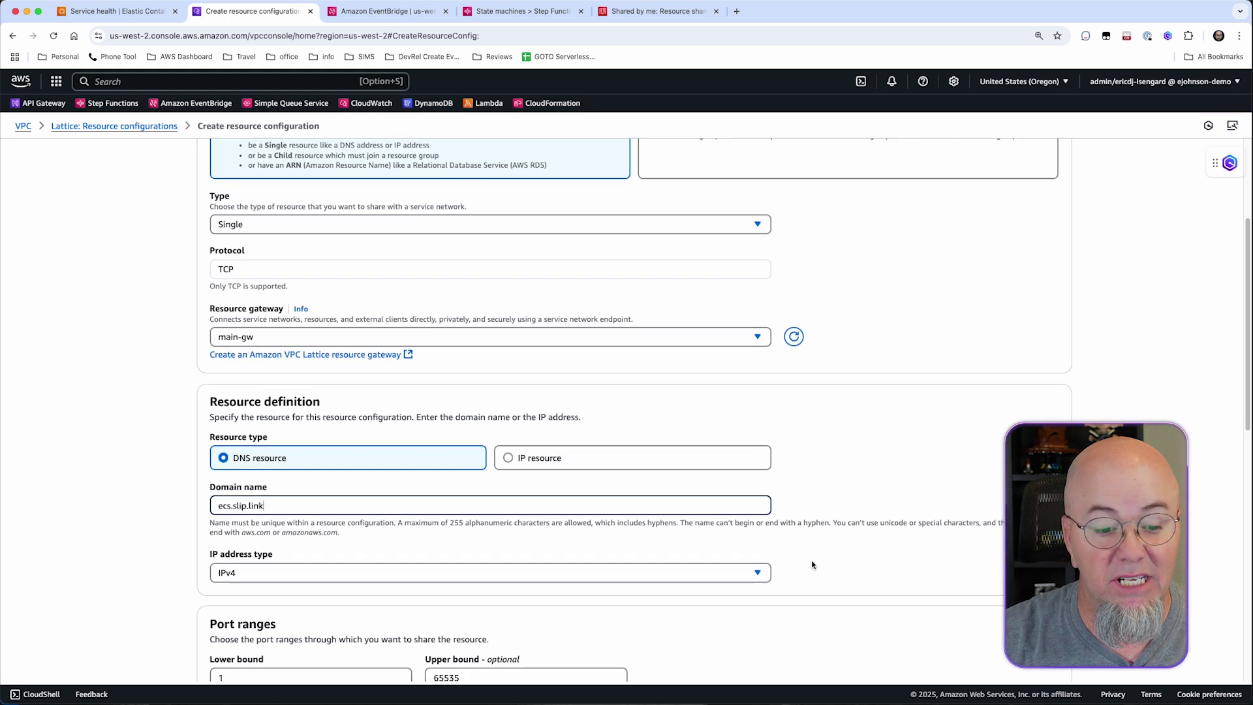
scroll(785, 575, "down", 3)
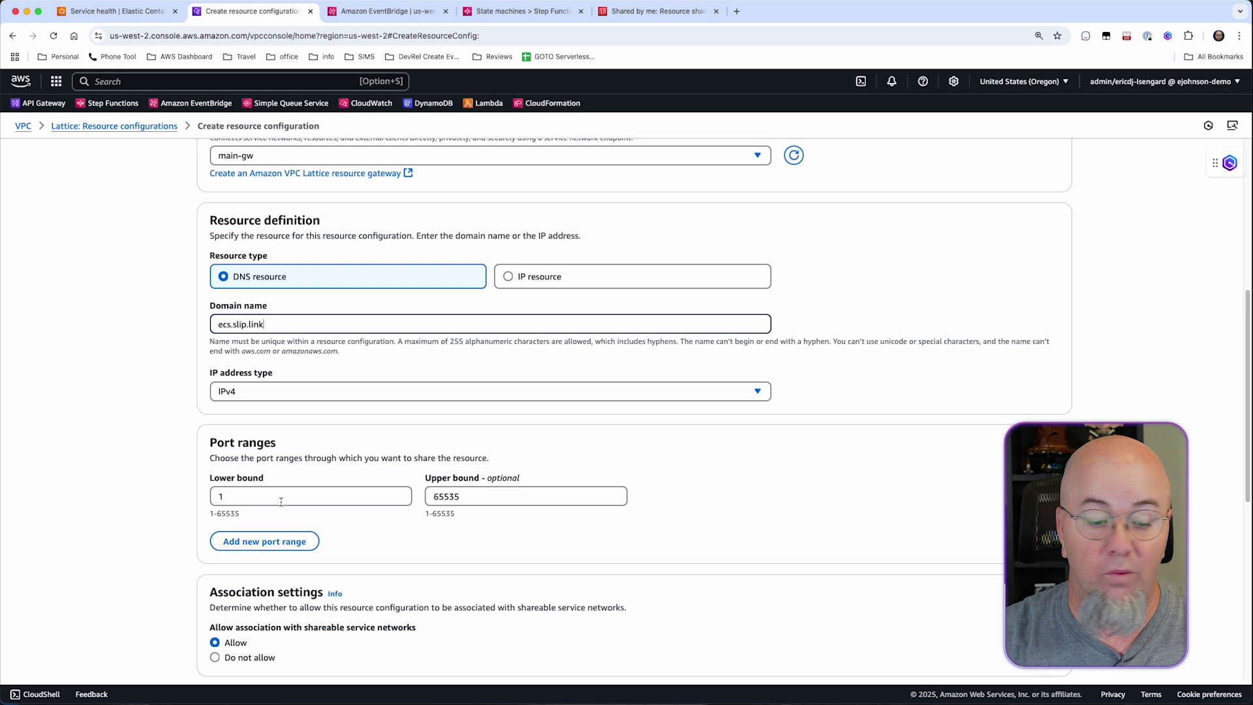
scroll(560, 578, "down", 2)
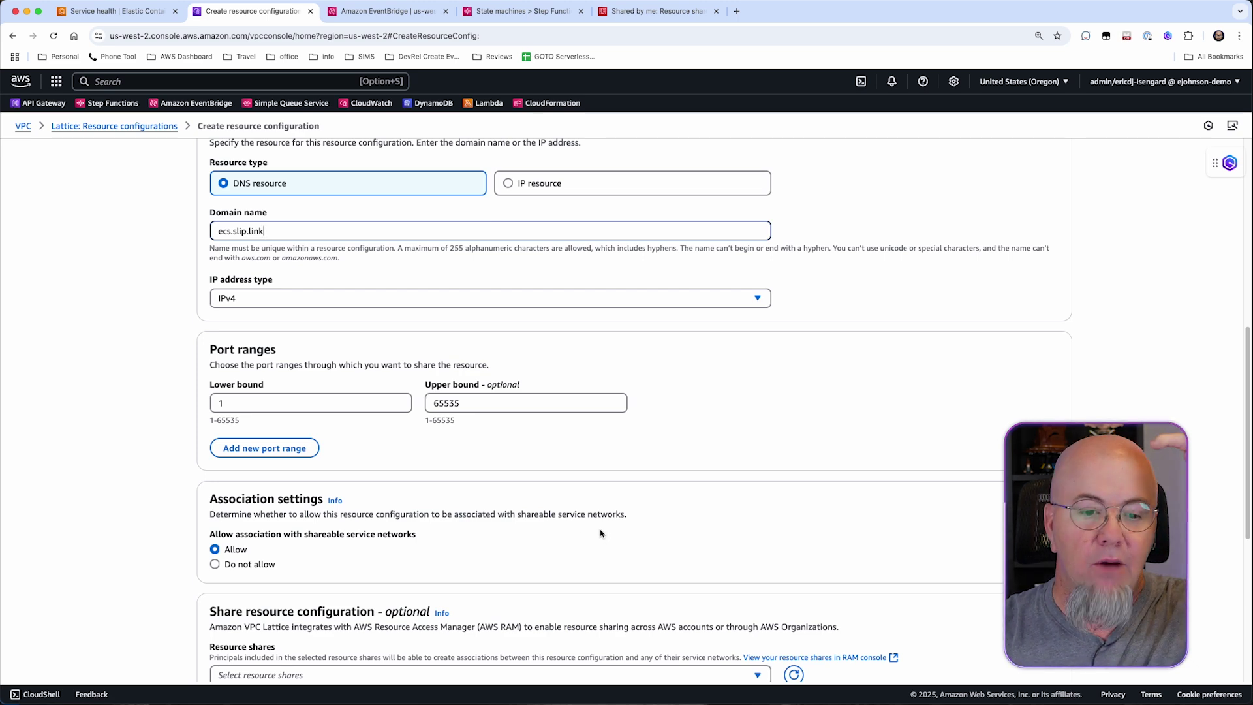
scroll(577, 535, "down", 3)
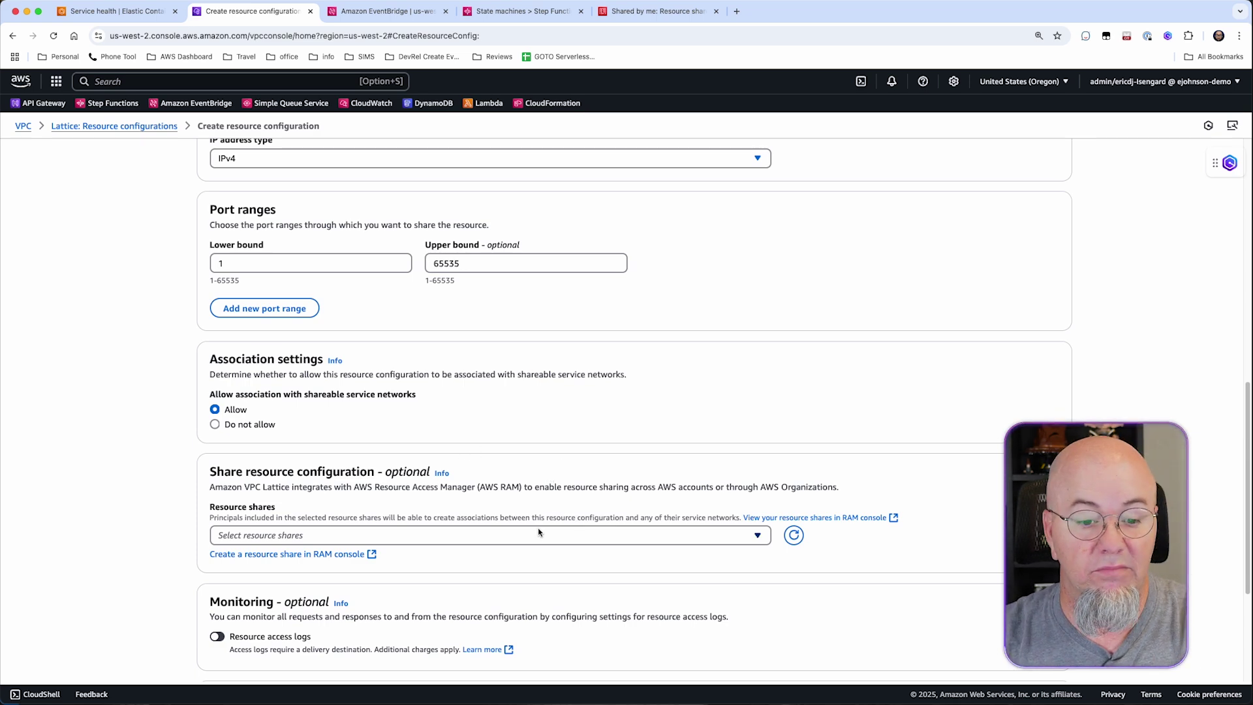
scroll(638, 588, "down", 5)
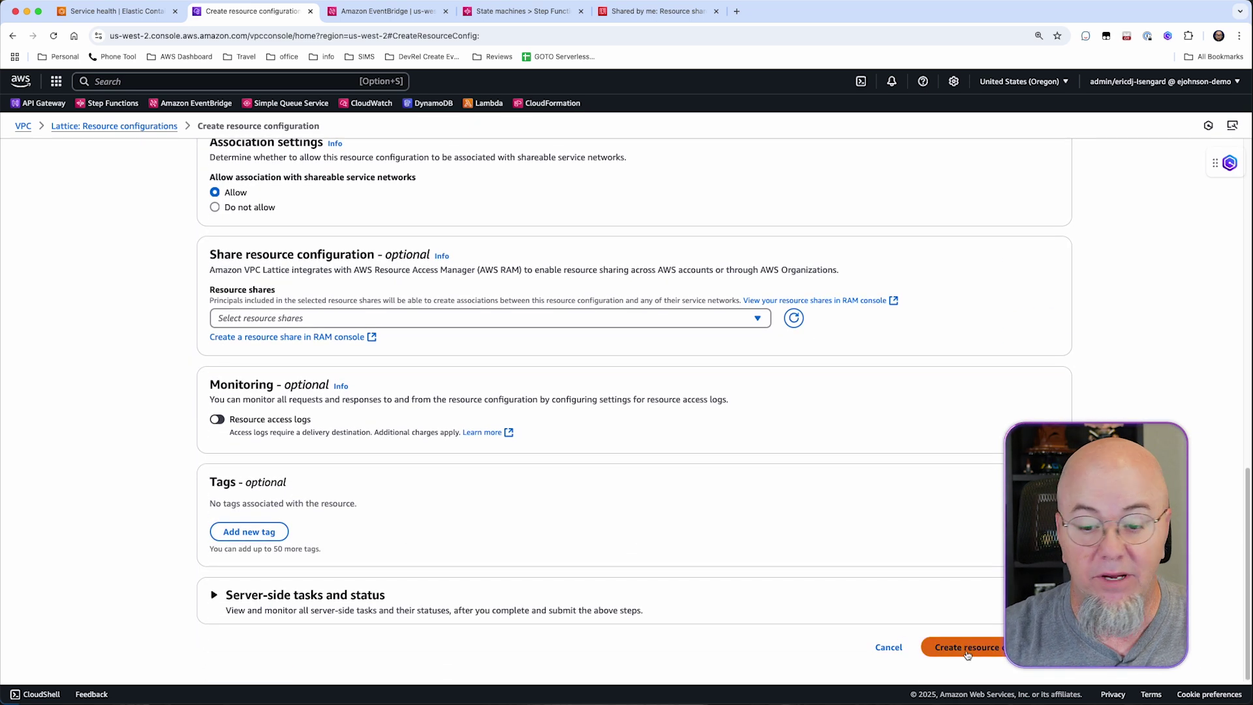
Create resource configuration ecs-rc and switch to the EventBridge Connections tab.
left_click(967, 648)
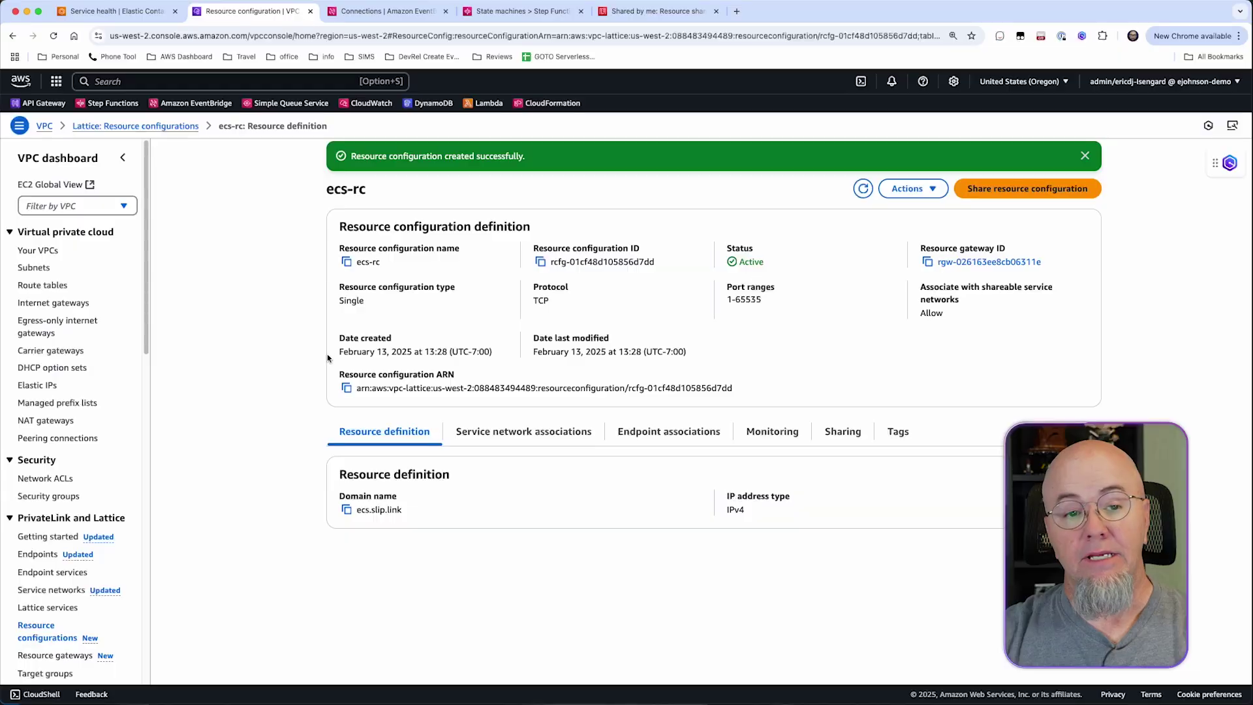
left_click(369, 12)
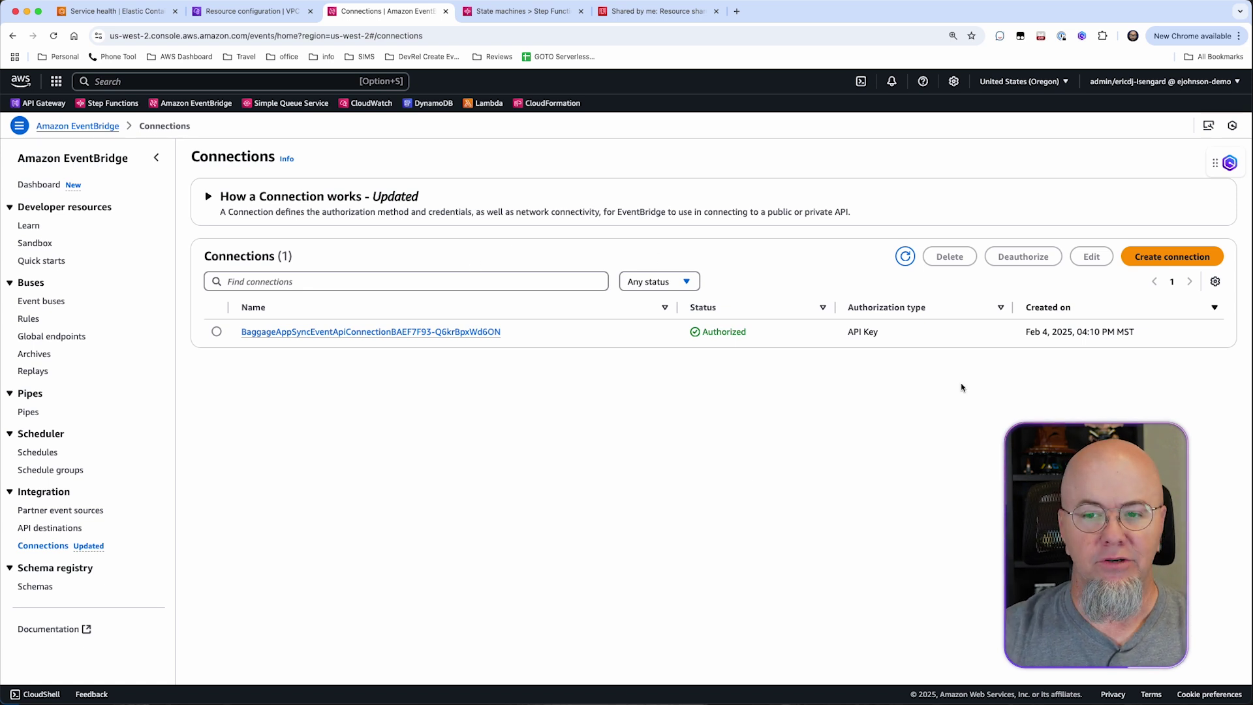
Start connection ecs-conn as a private API using resource configuration ecs-rc.
left_click(1157, 257)
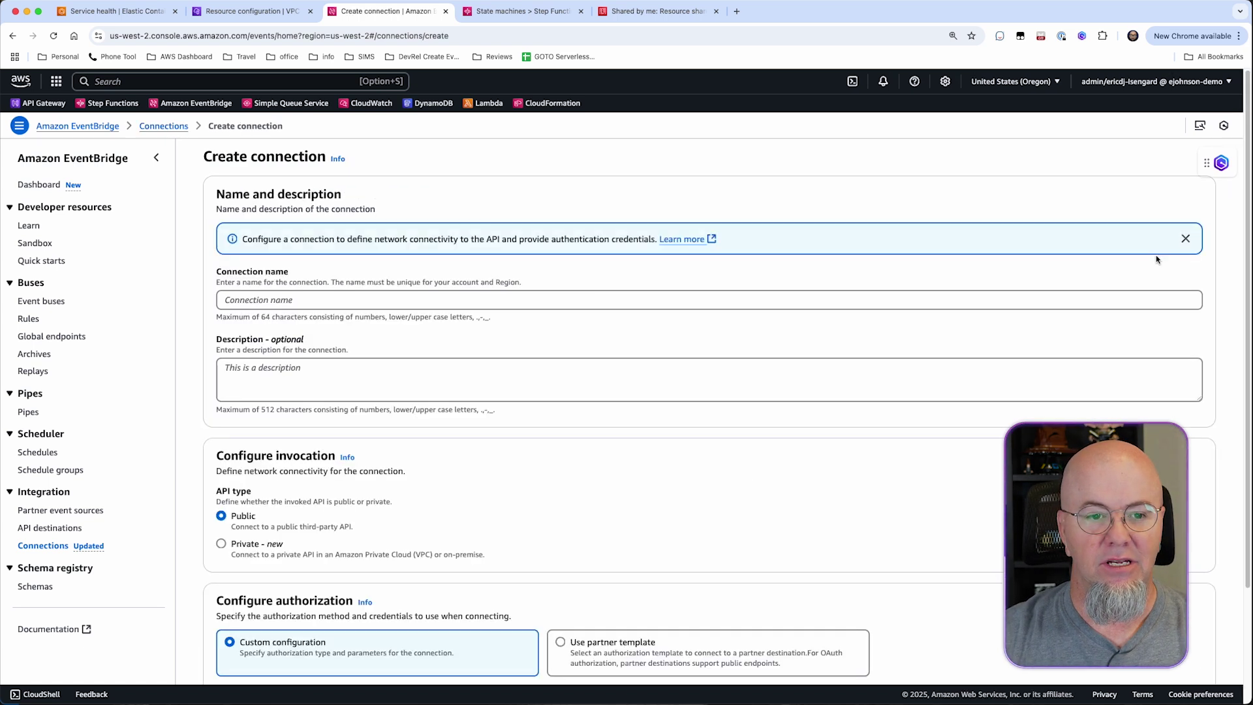
left_click(327, 300)
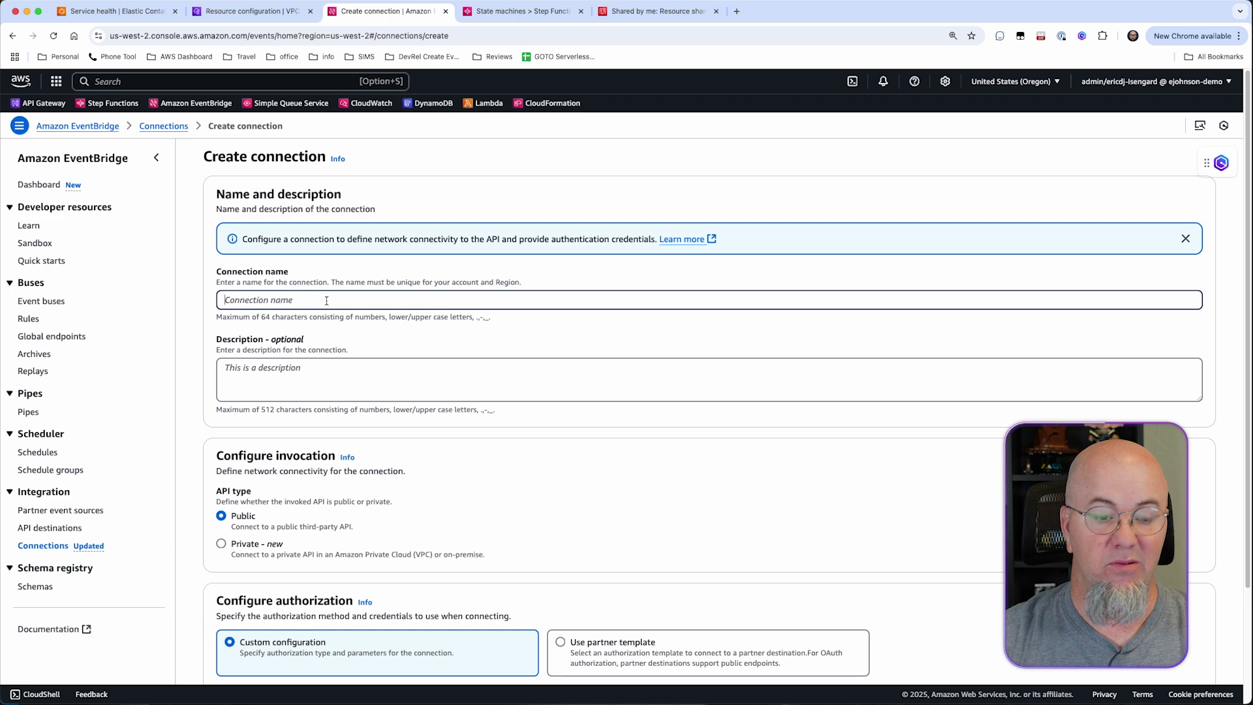
type("ec")
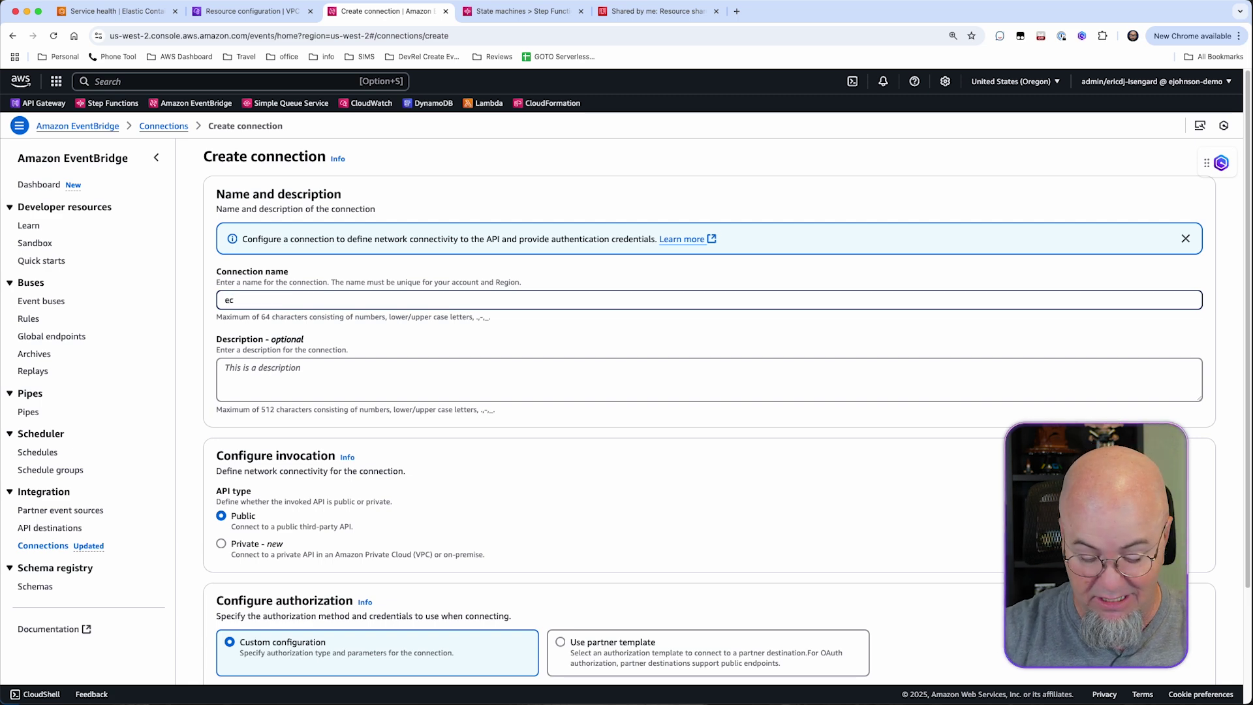
type("s-conn")
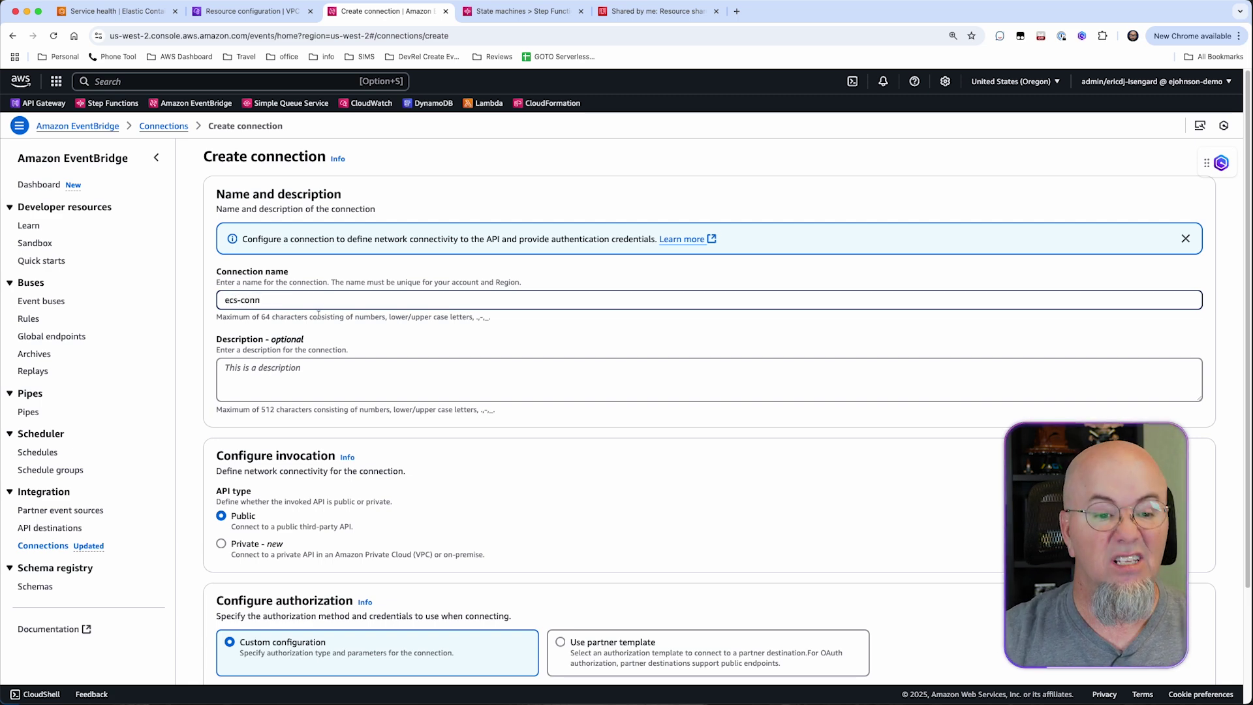
left_click(358, 389)
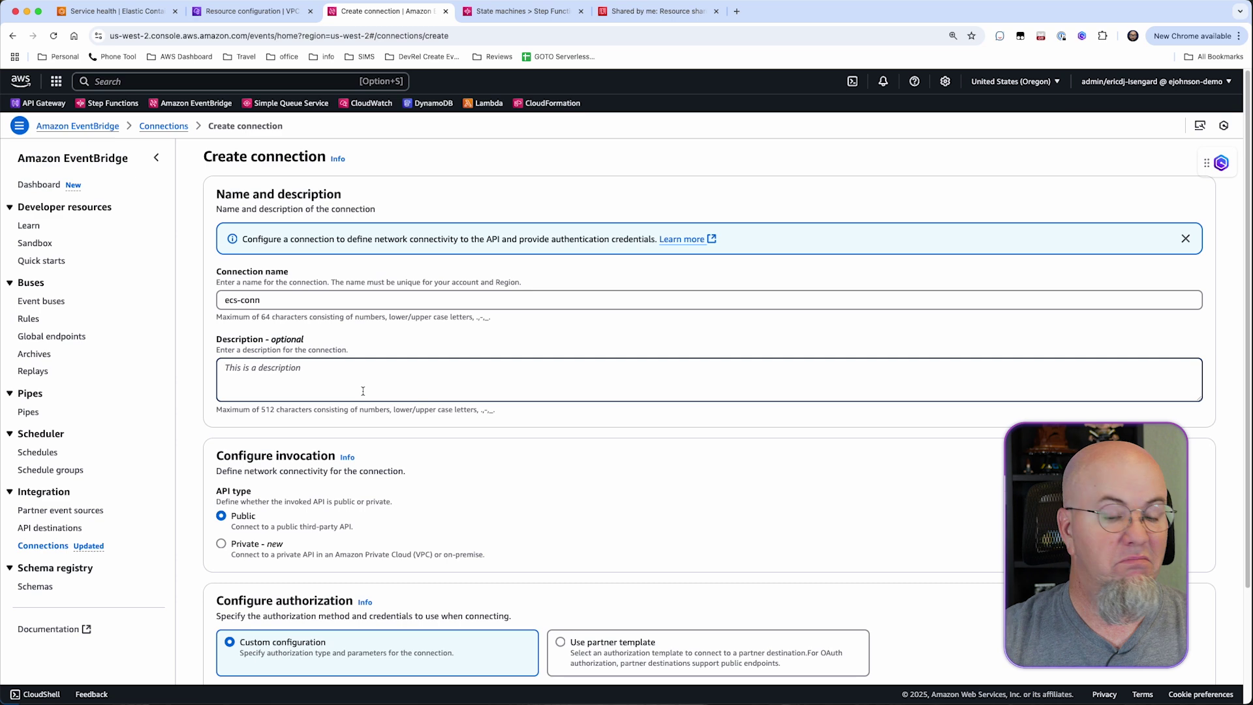
scroll(364, 388, "down", 3)
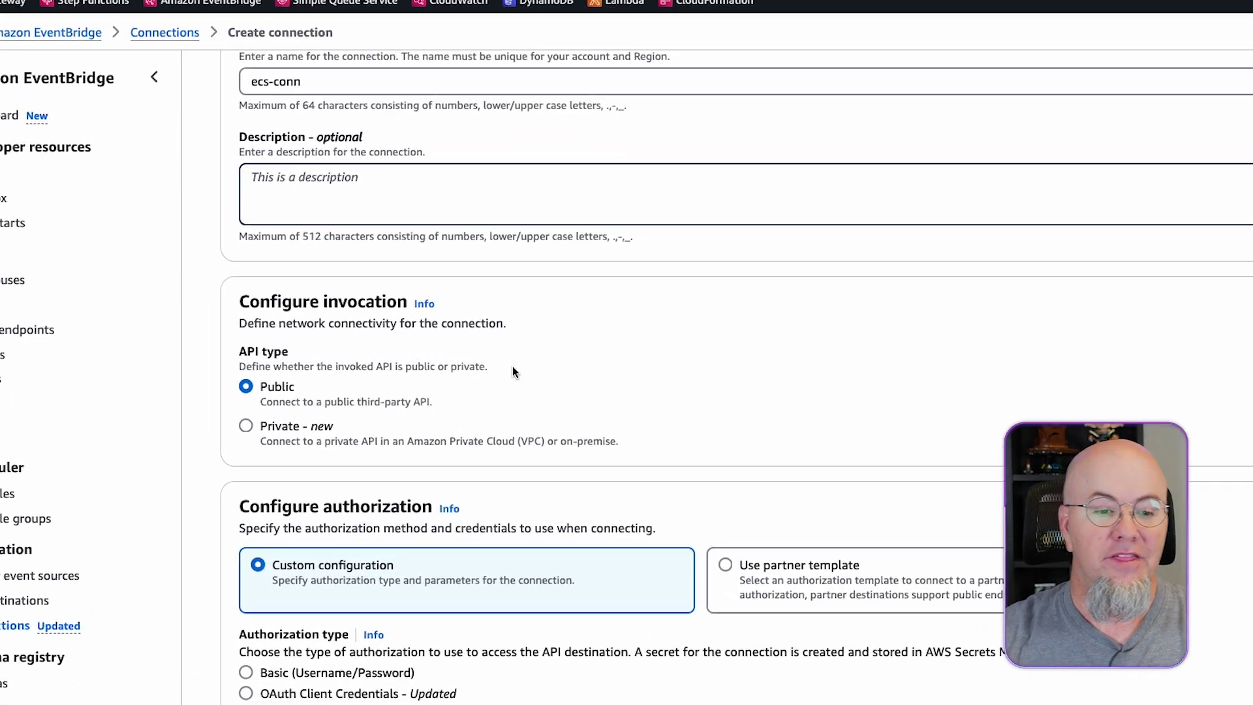
left_click(245, 426)
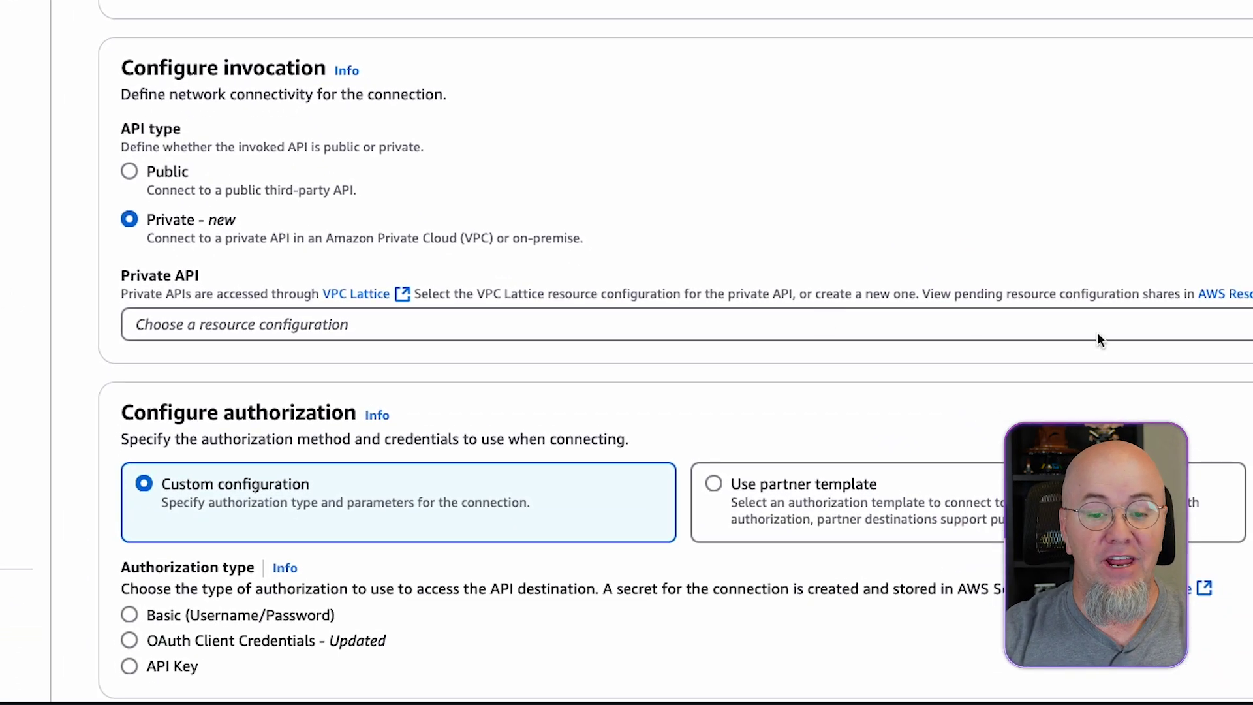
left_click(1102, 324)
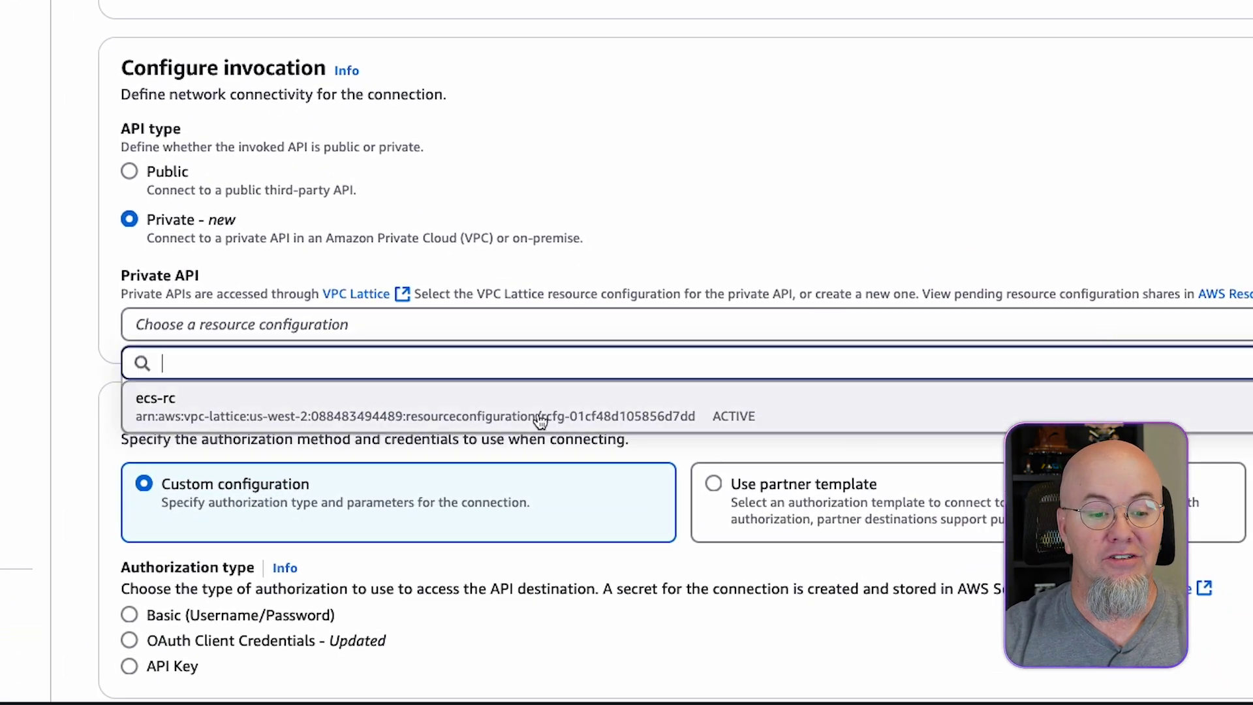
left_click(310, 410)
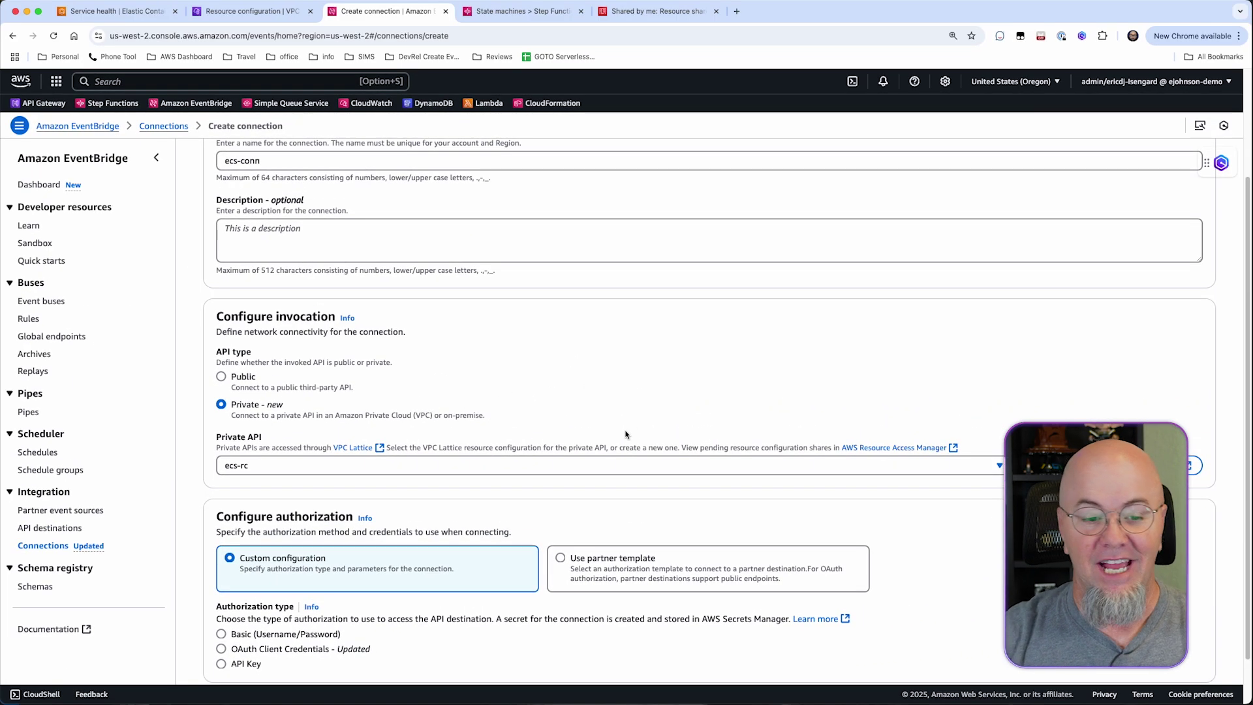
Use API Key authorization with header x-api-key and the key value, then create the connection.
scroll(800, 313, "down", 1)
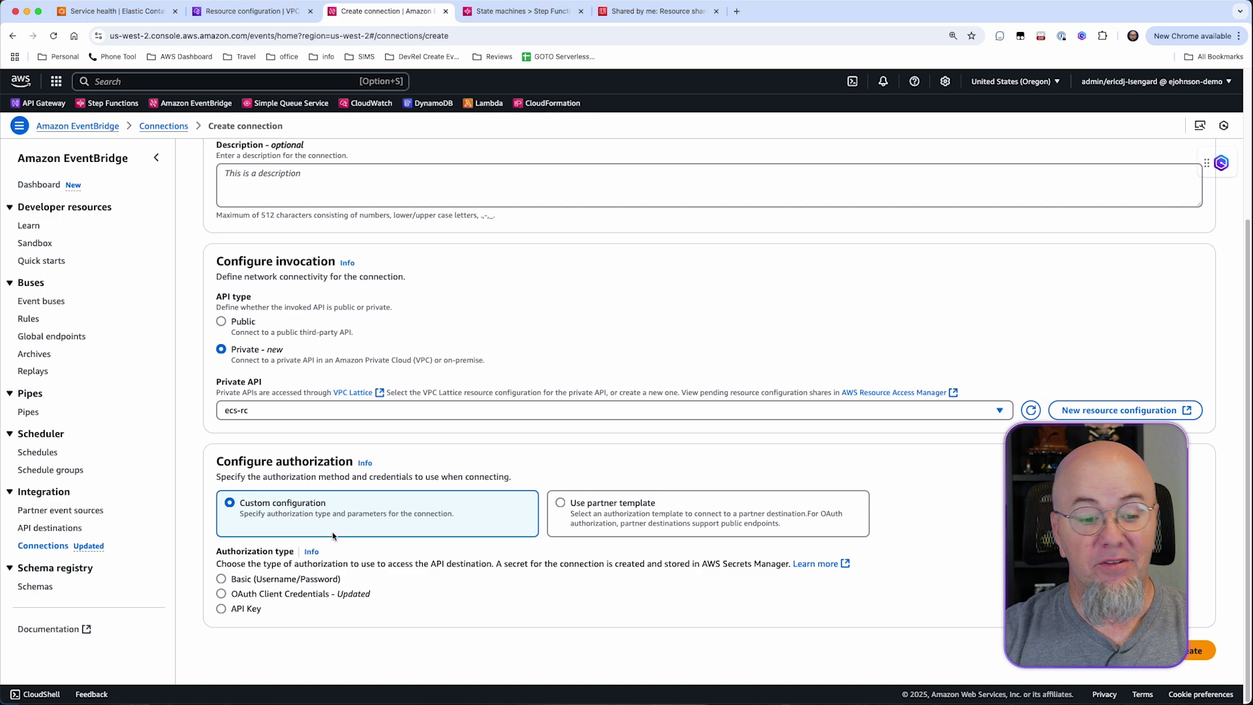
left_click(221, 608)
scroll(480, 607, "down", 3)
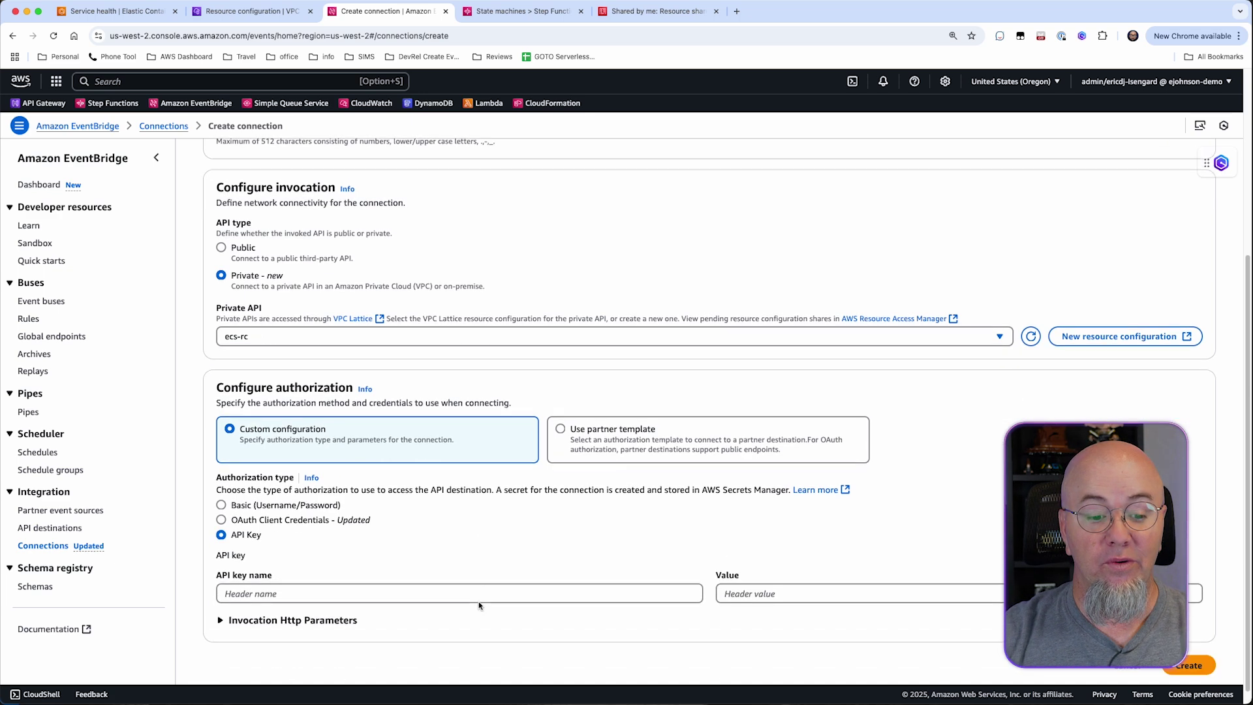
left_click(343, 575)
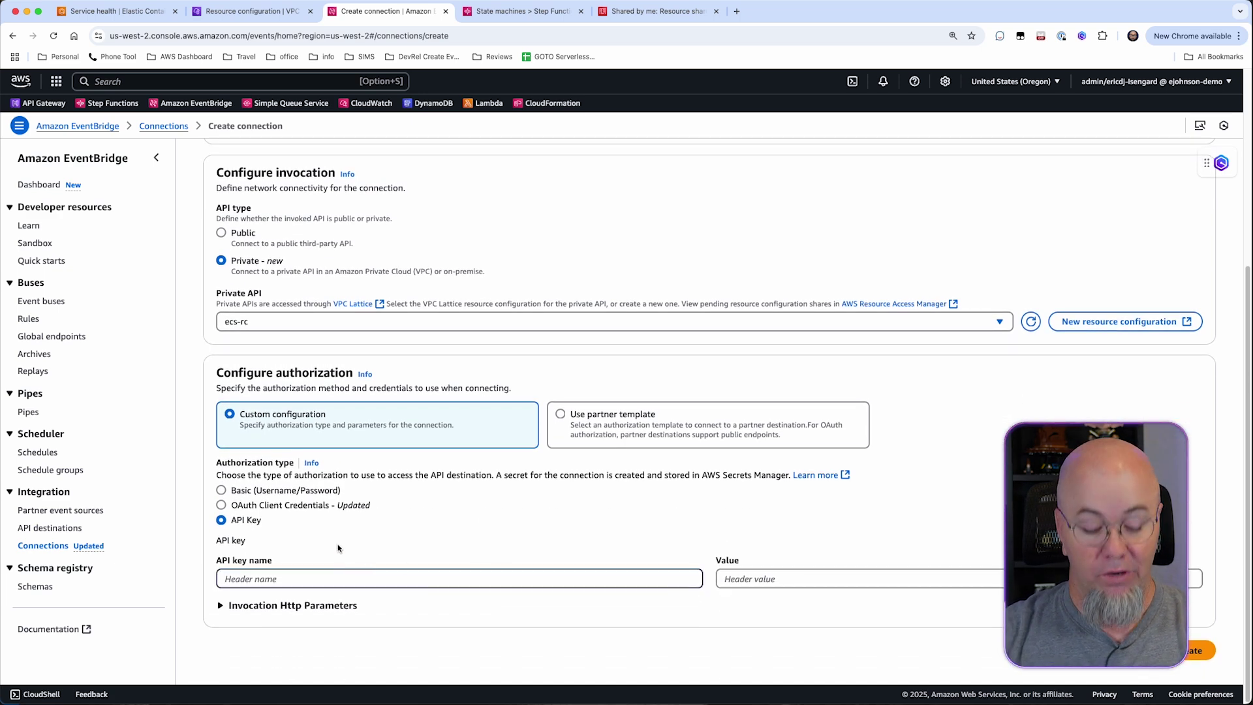
type("x-")
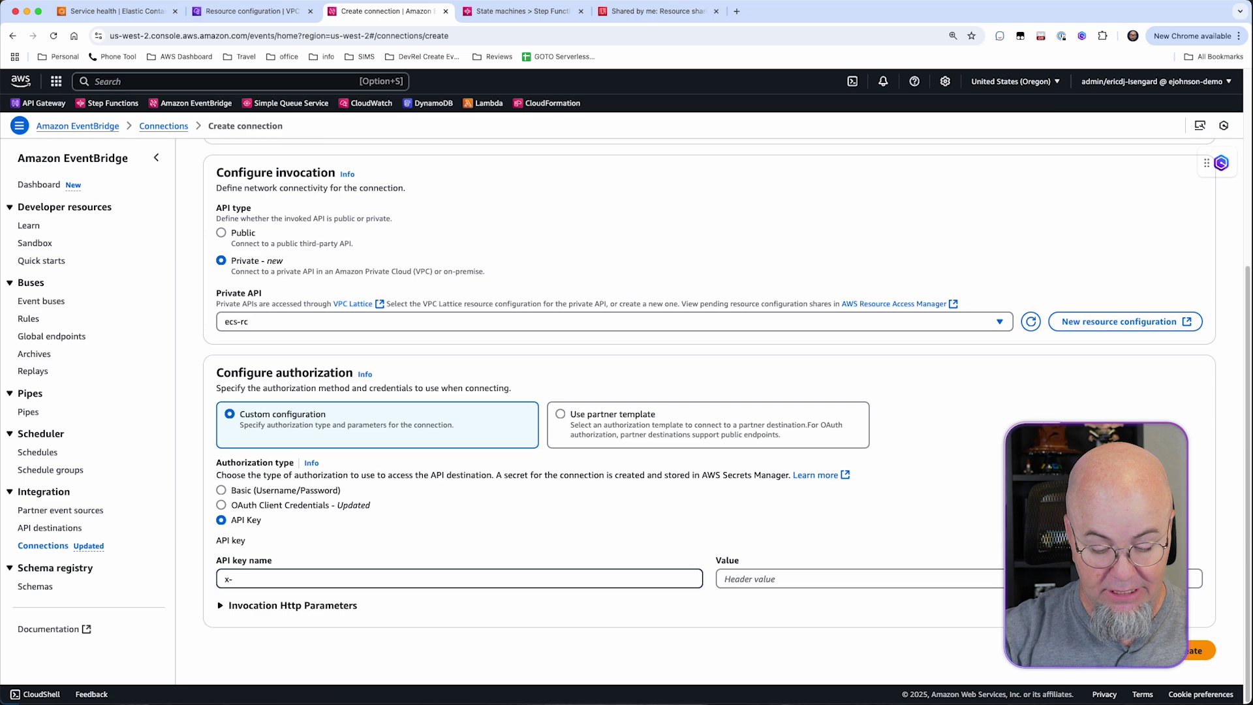
type("api-key")
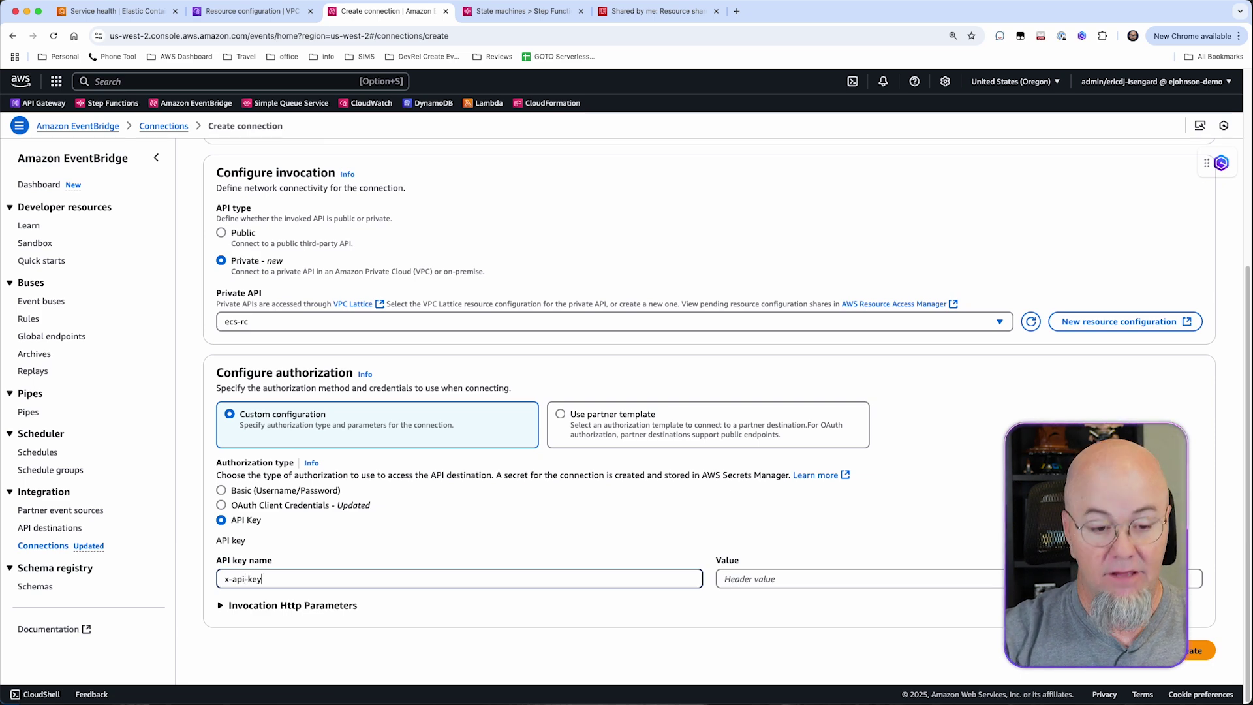
left_click(750, 580)
type("a")
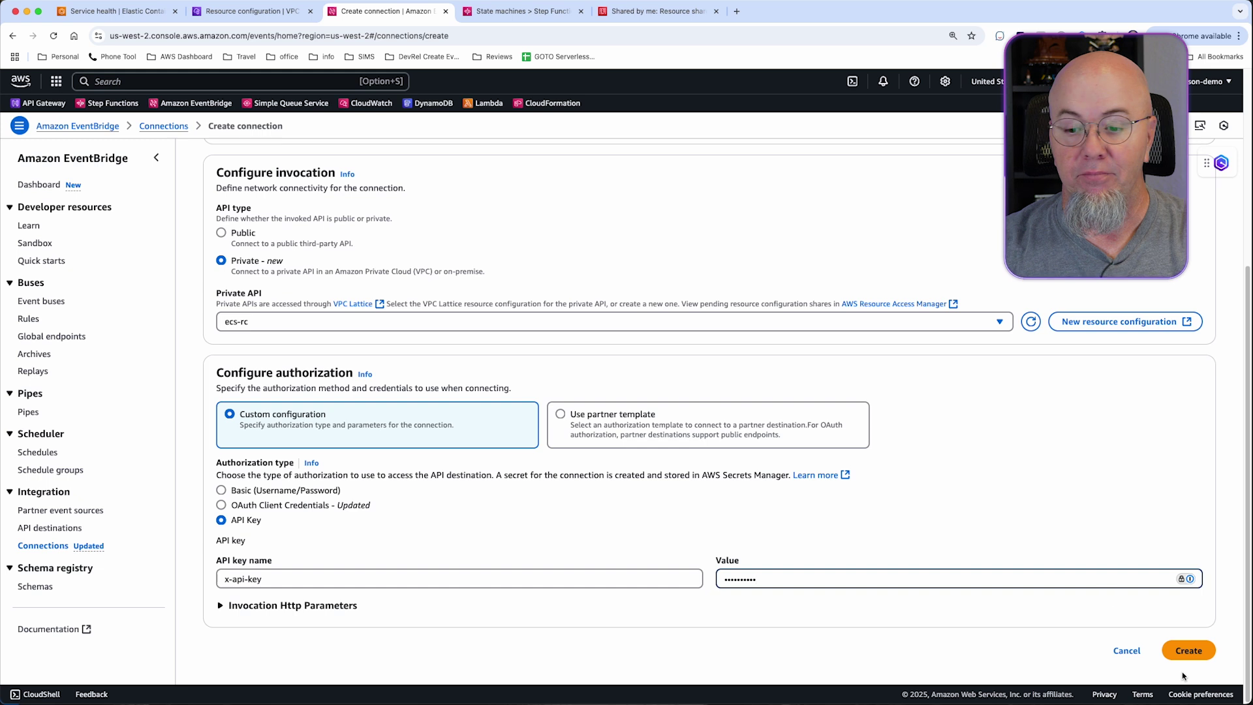
left_click(1186, 650)
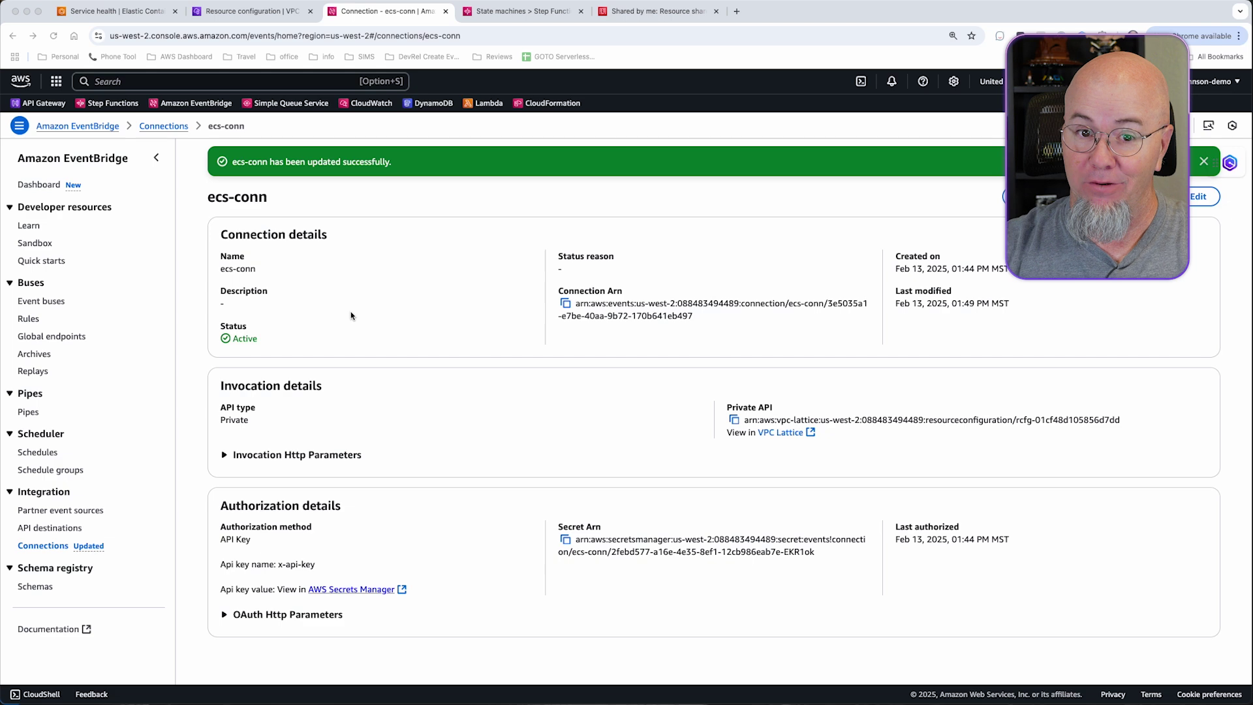
Switch to the Step Functions tab listing the BaggageStateMachine state machine.
left_click(539, 11)
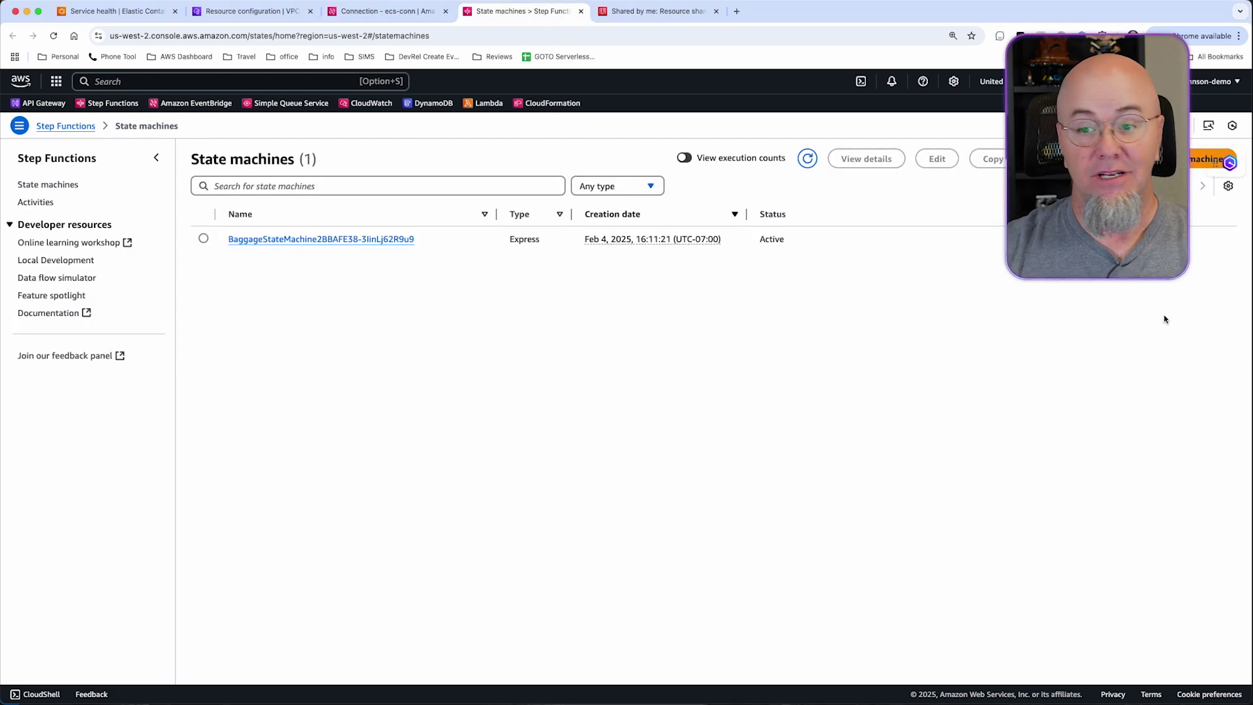
Create a blank state machine and add a Call HTTPS APIs state found by searching 'http'.
left_click(1208, 159)
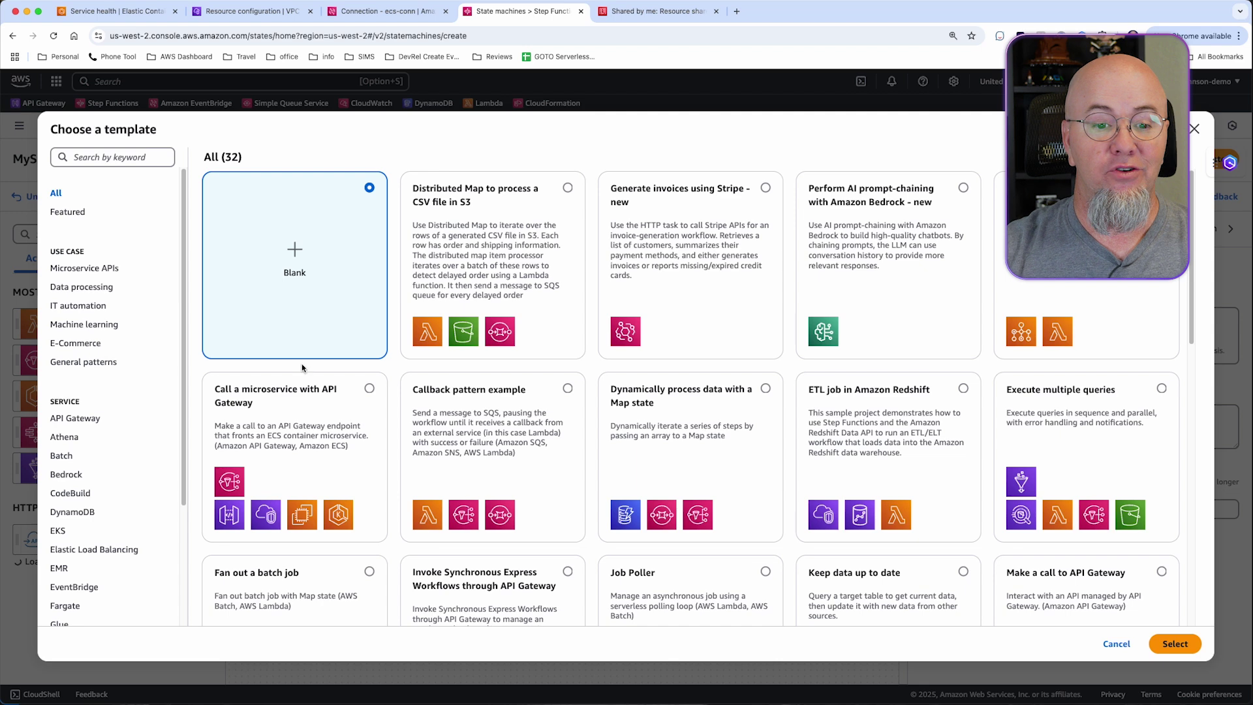
left_click(1165, 646)
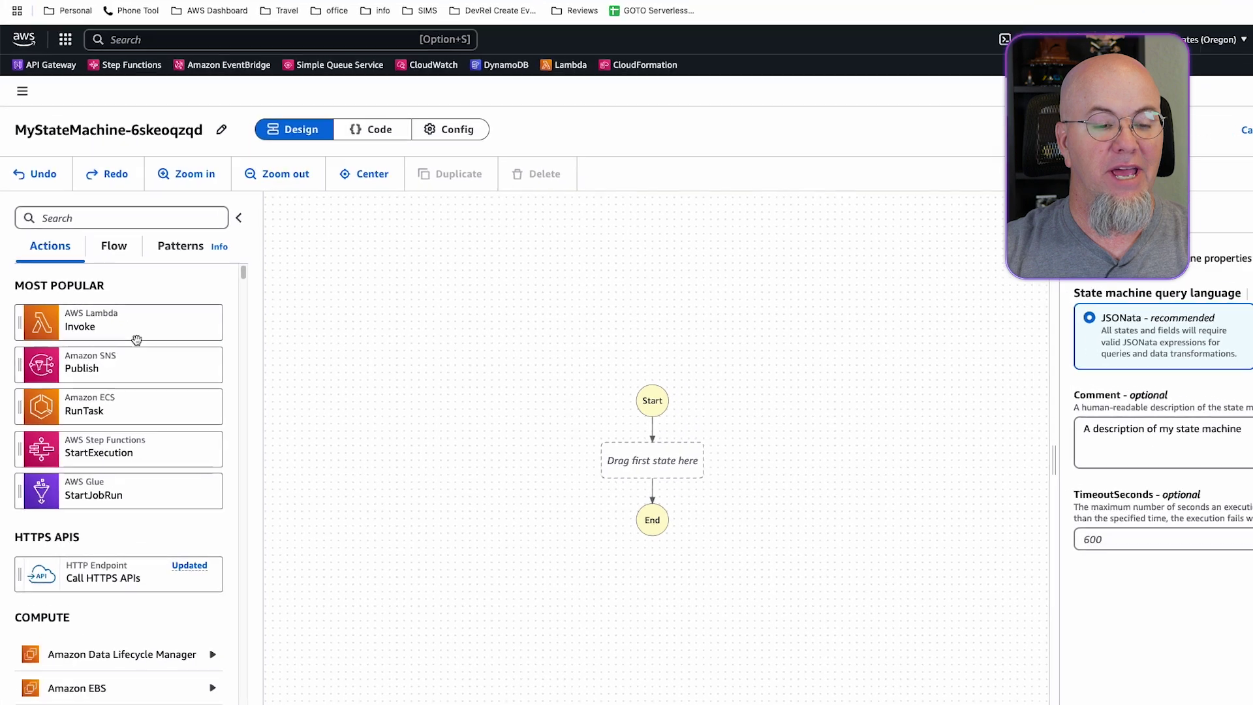
left_click(151, 174)
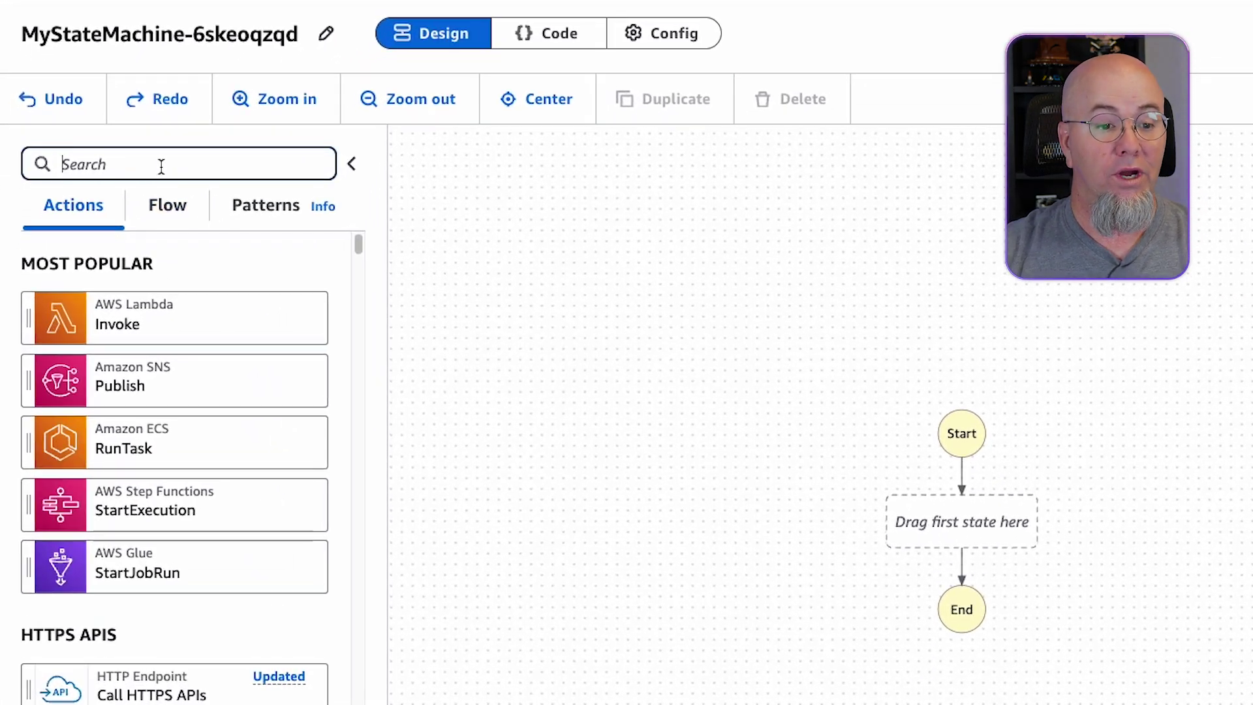
type("http")
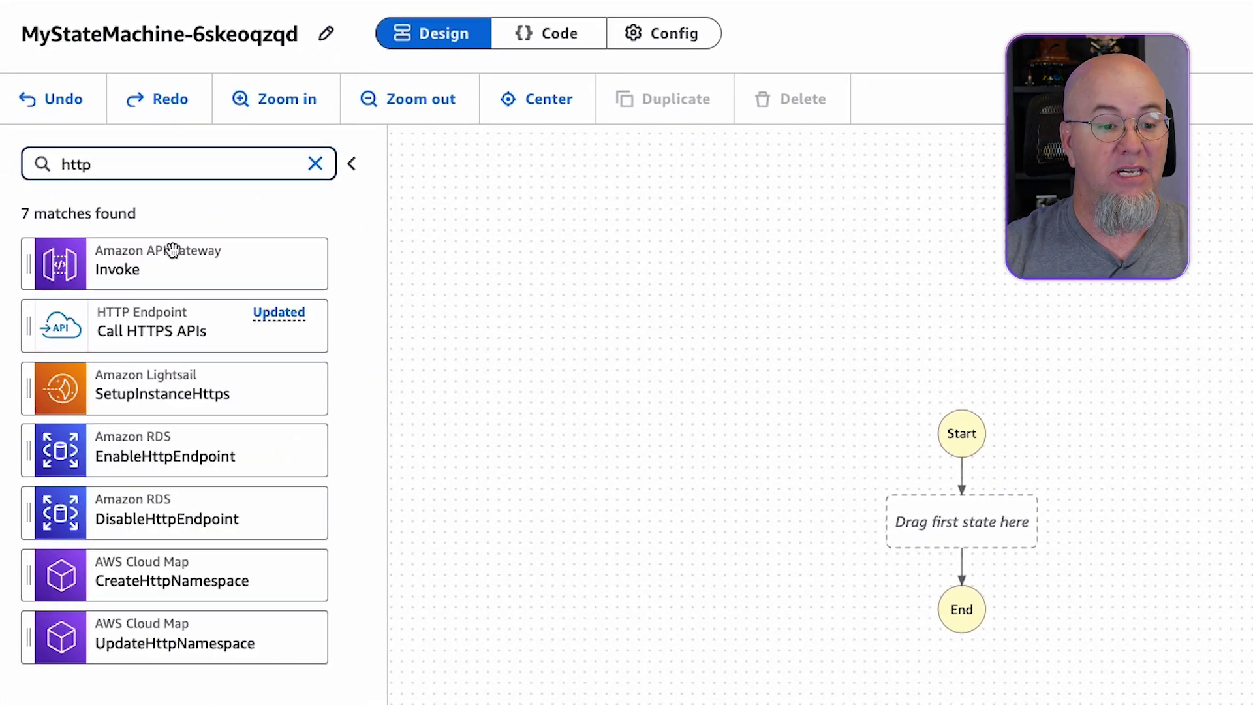
left_click_drag(175, 331, 618, 490)
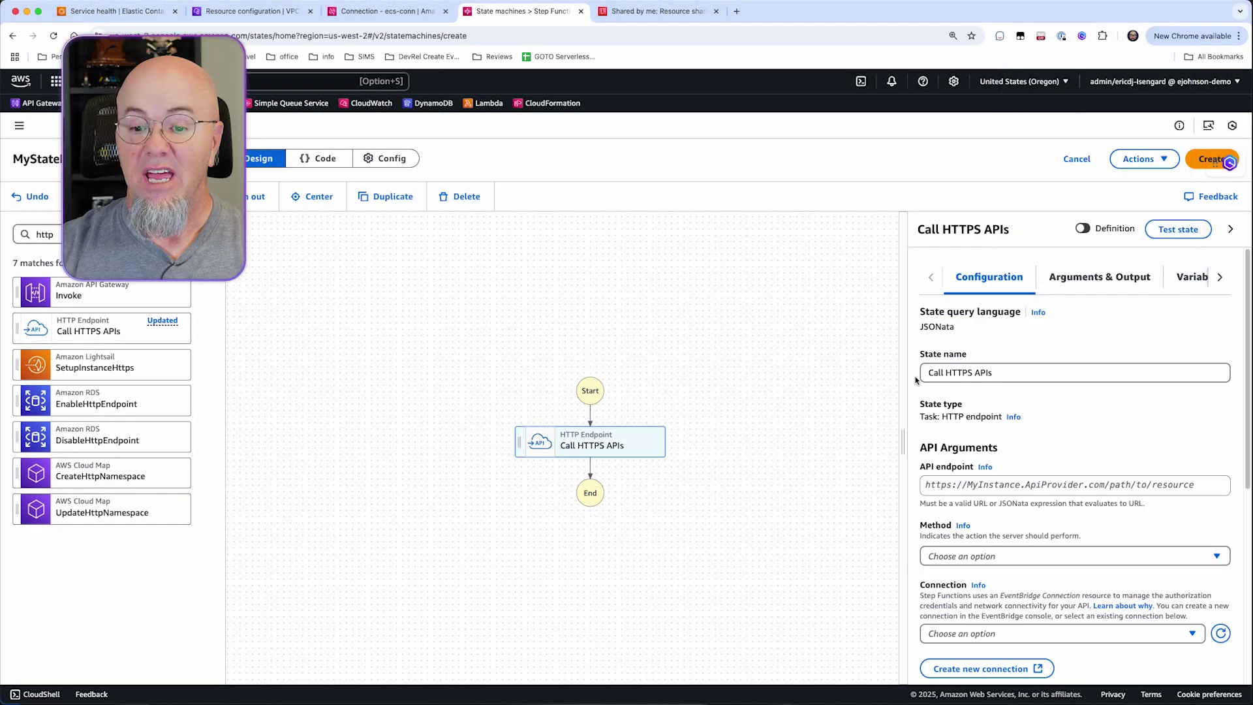
triple_click(1017, 371)
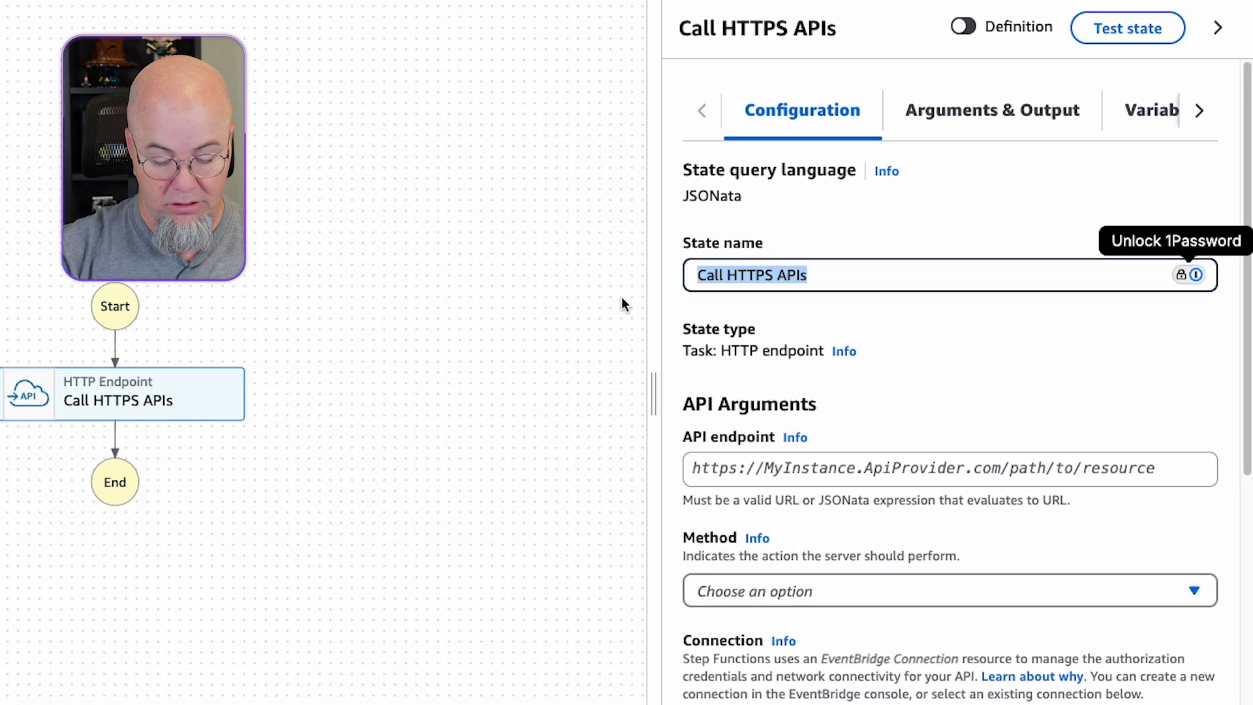
type("Call My APUI")
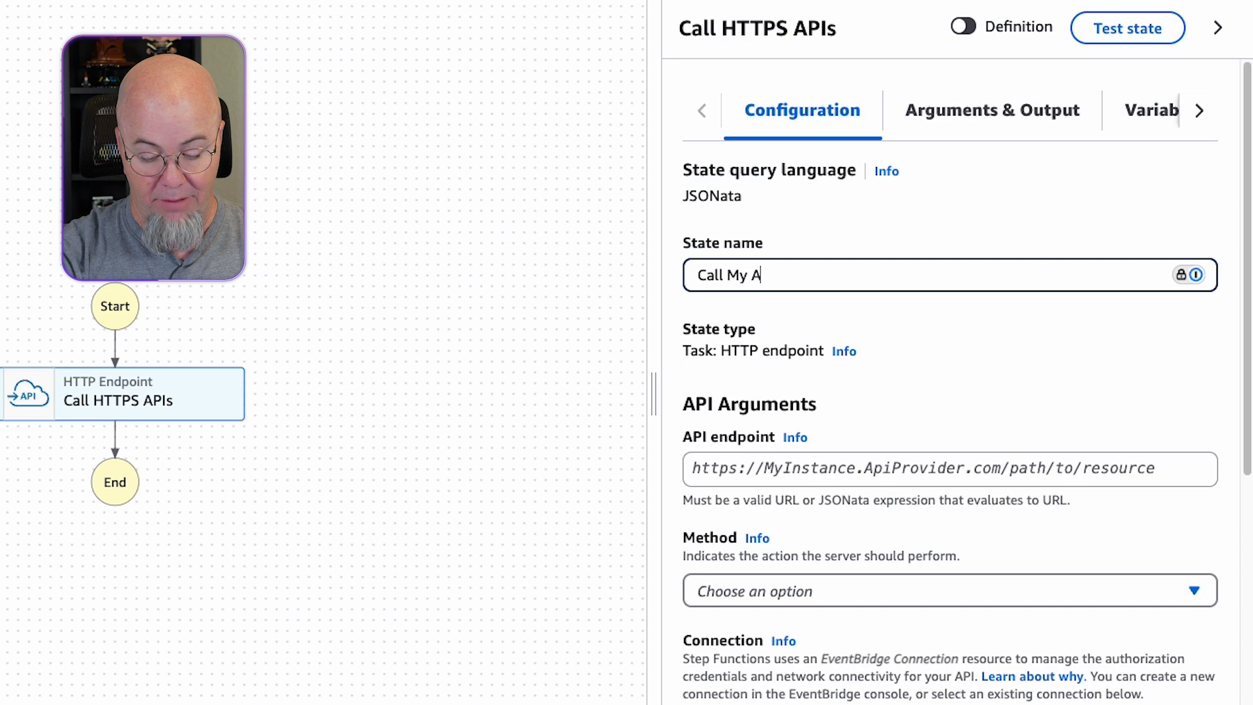
key("BackSpace")
key("BackSpace")
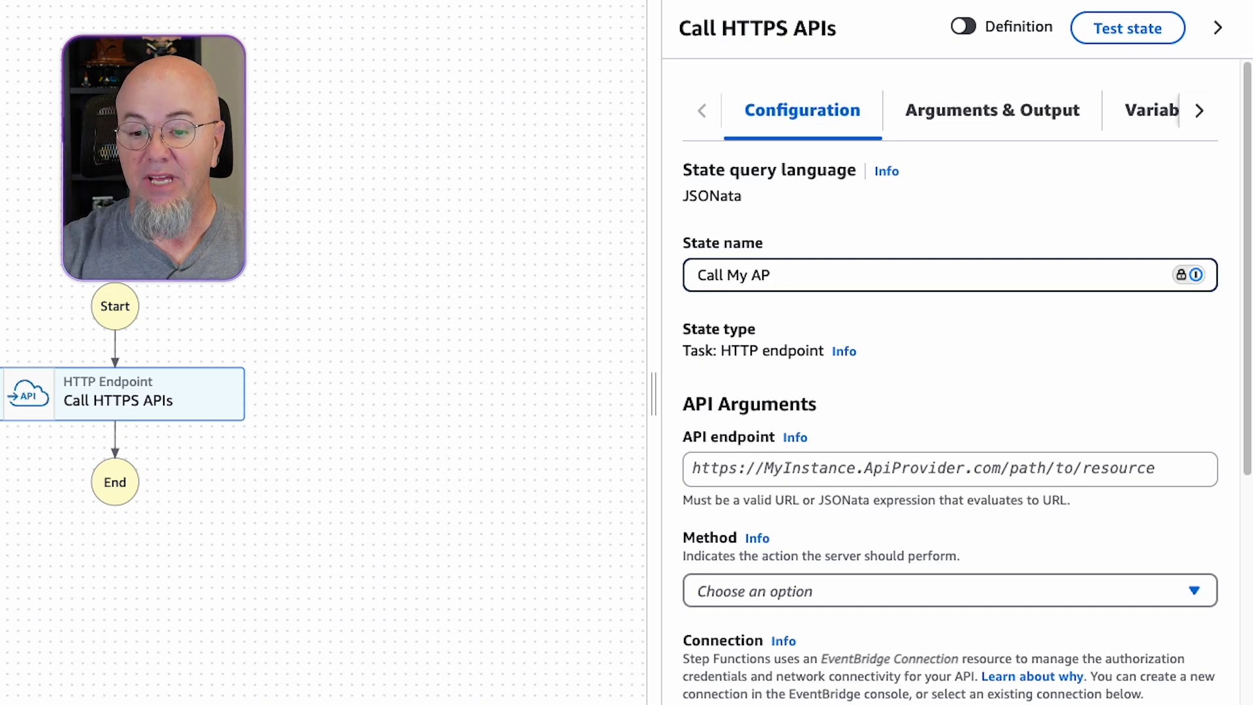
type("I")
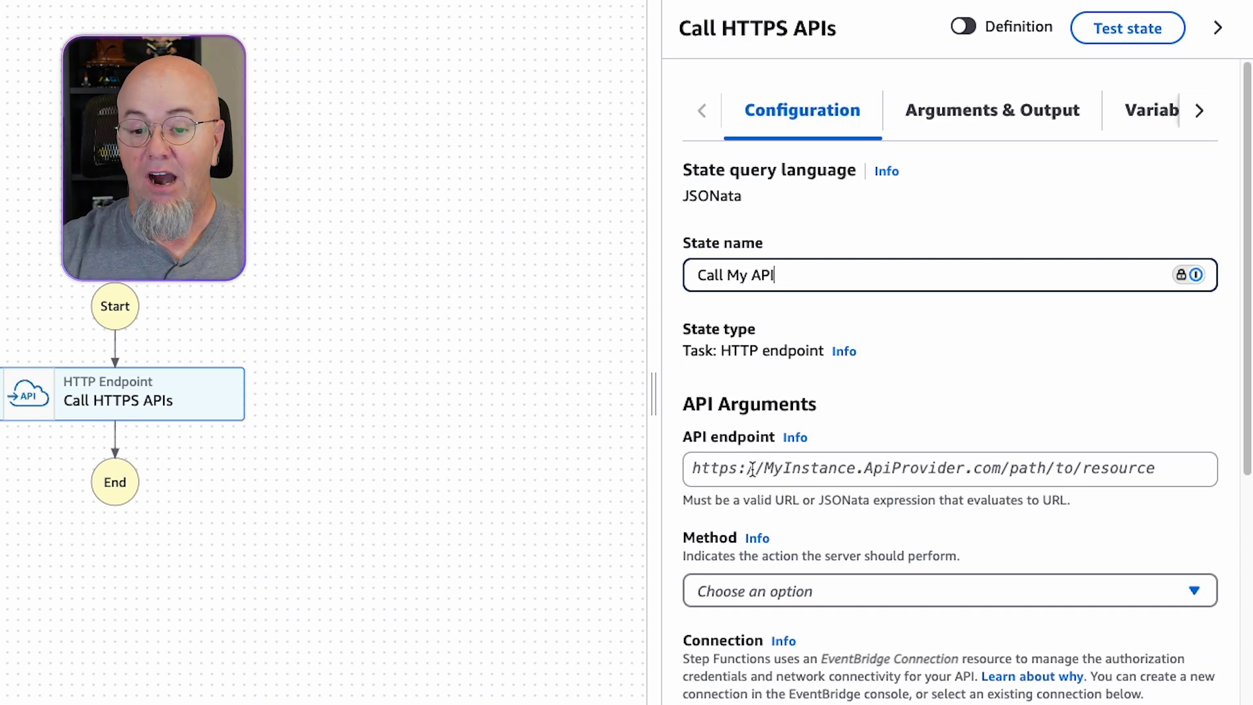
left_click(755, 469)
left_click(844, 468)
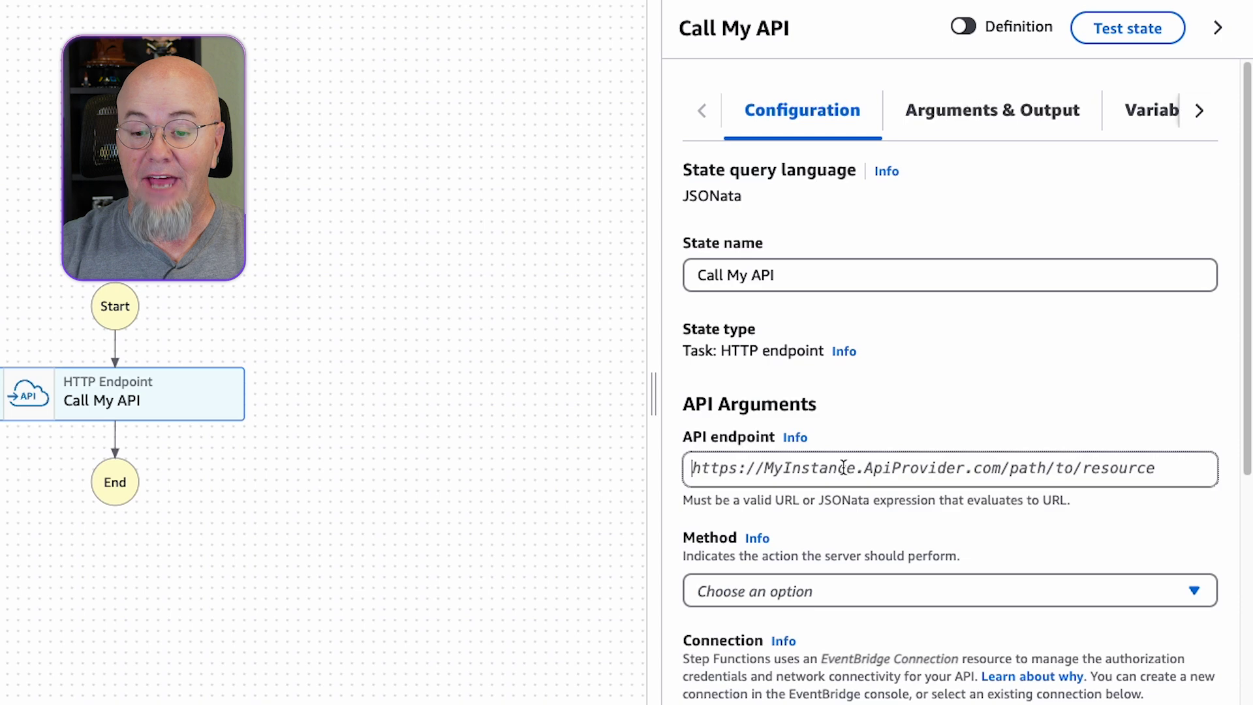
type("https://")
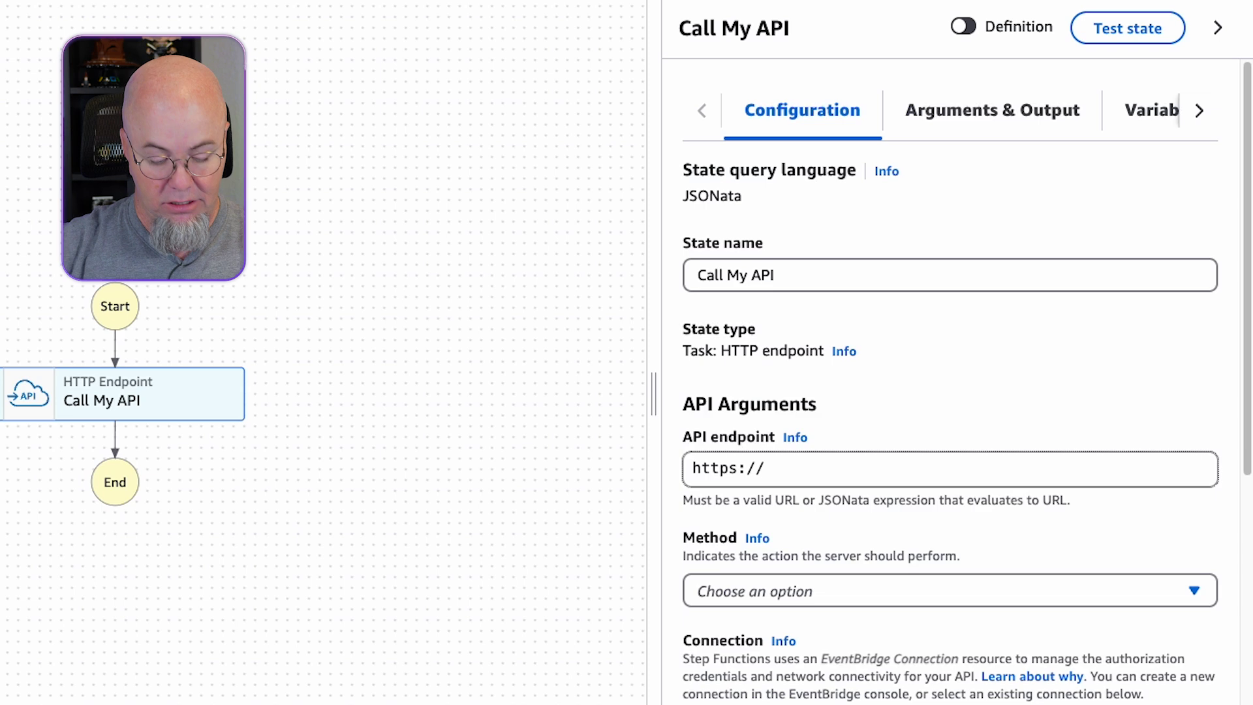
type("ecs.")
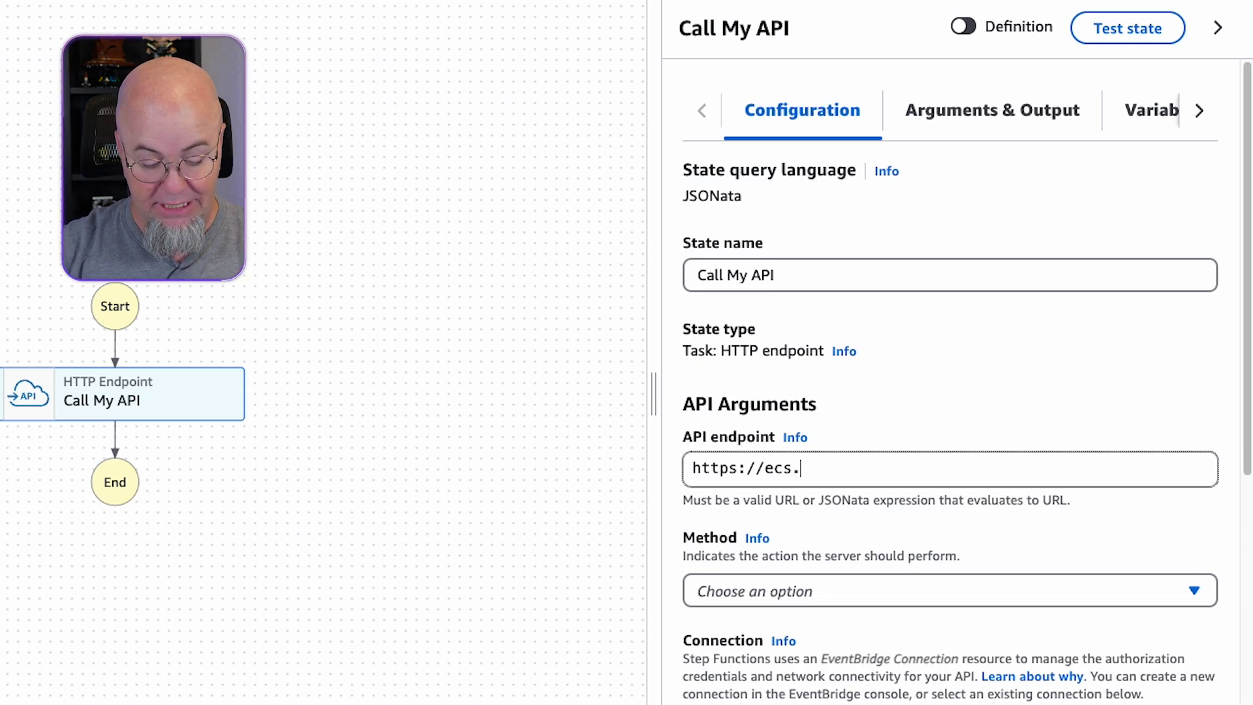
type("slip.link")
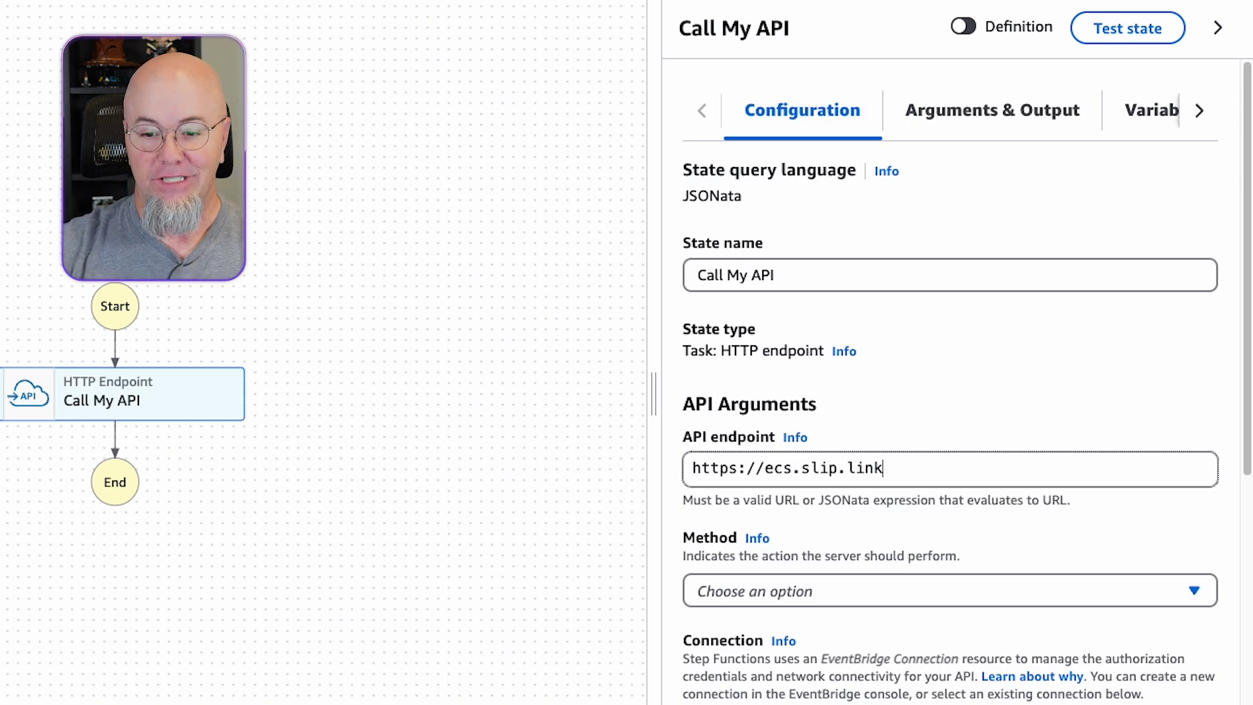
Set the Call My API method to GET and its connection to ecs-conn.
scroll(842, 496, "down", 3)
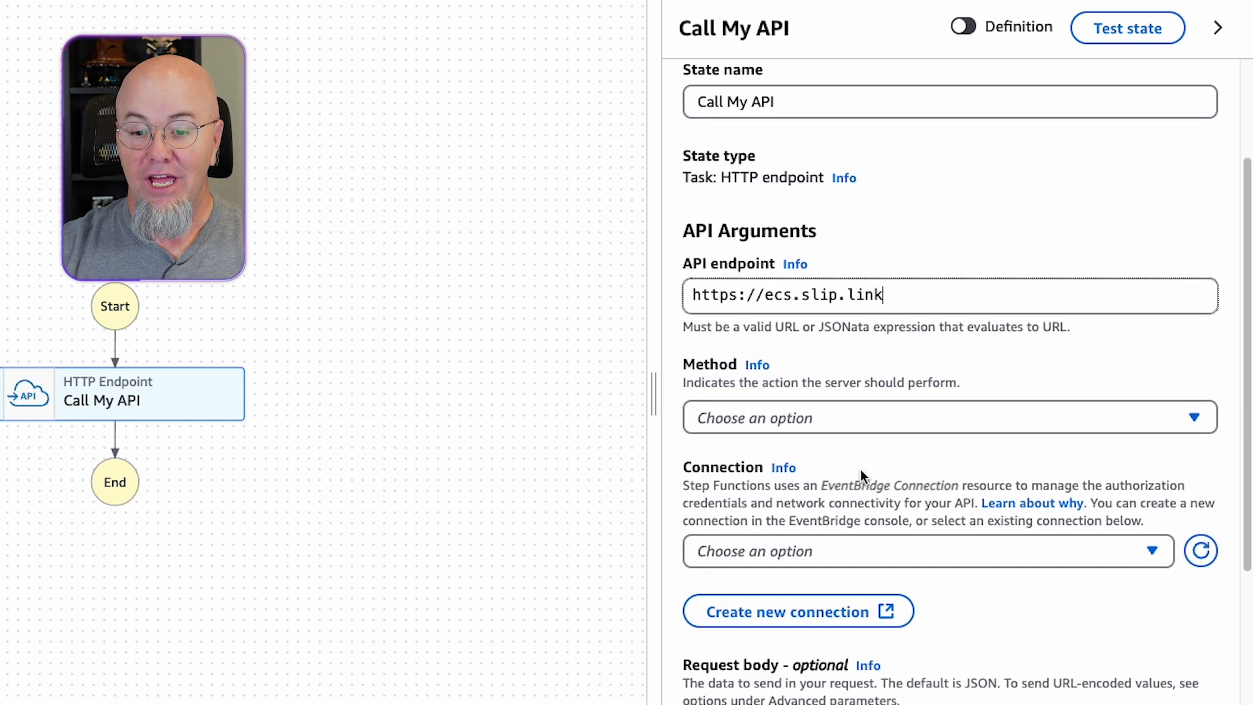
left_click(859, 413)
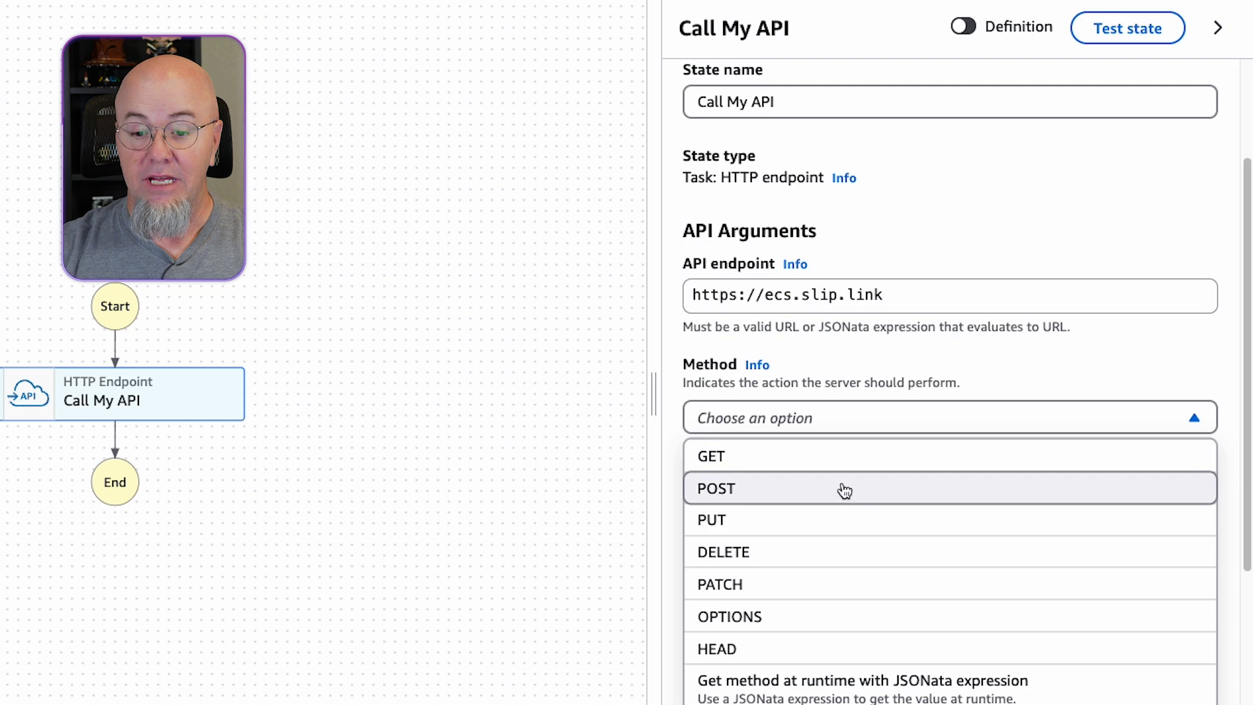
left_click(847, 455)
scroll(914, 484, "down", 1)
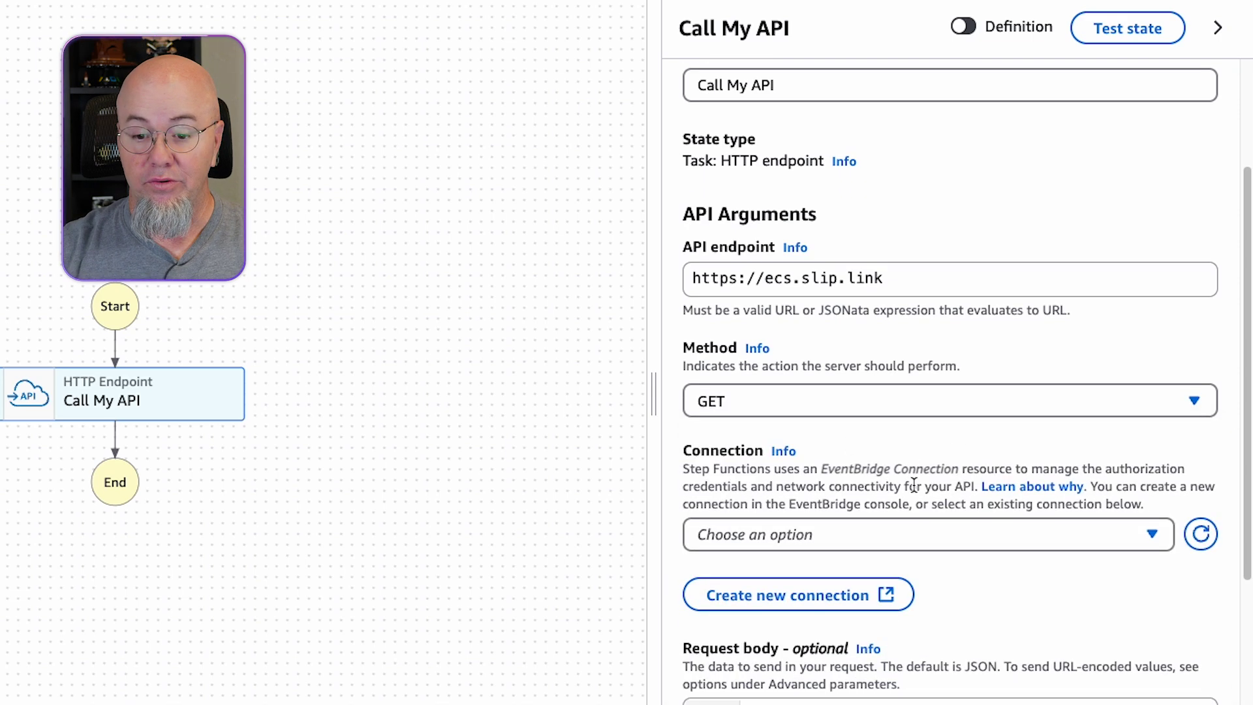
scroll(914, 484, "down", 7)
scroll(929, 243, "up", 2)
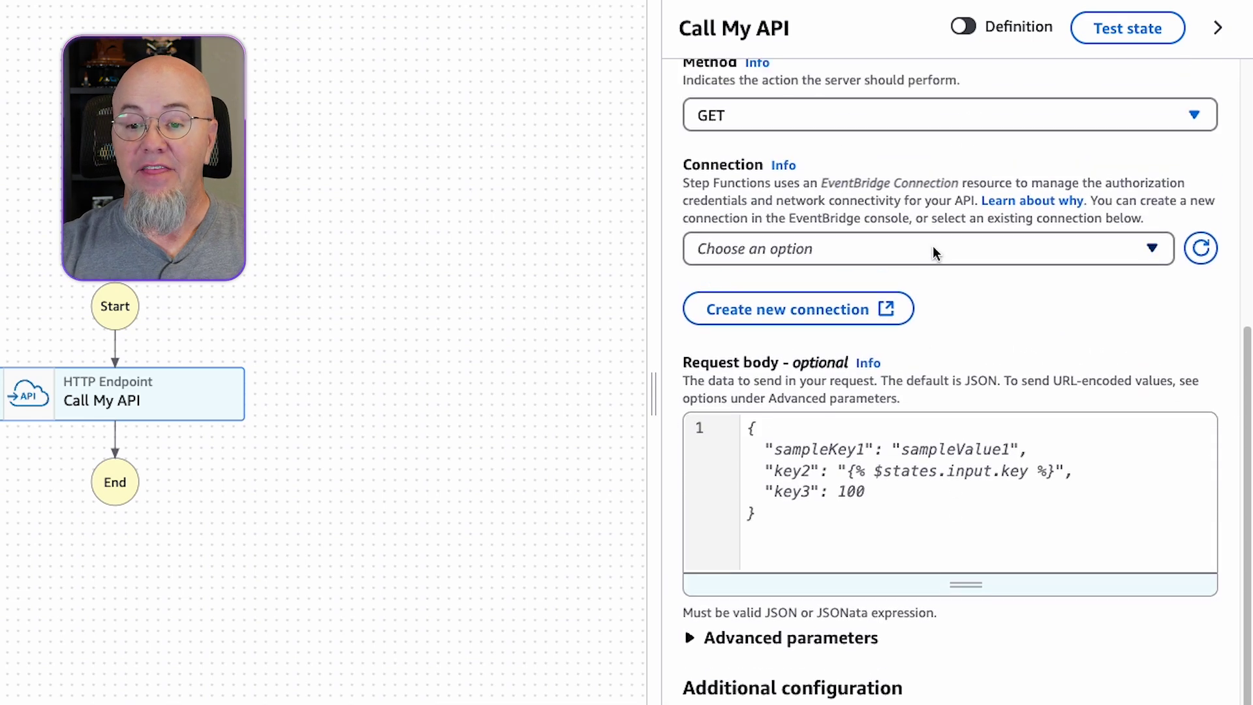
left_click(1012, 254)
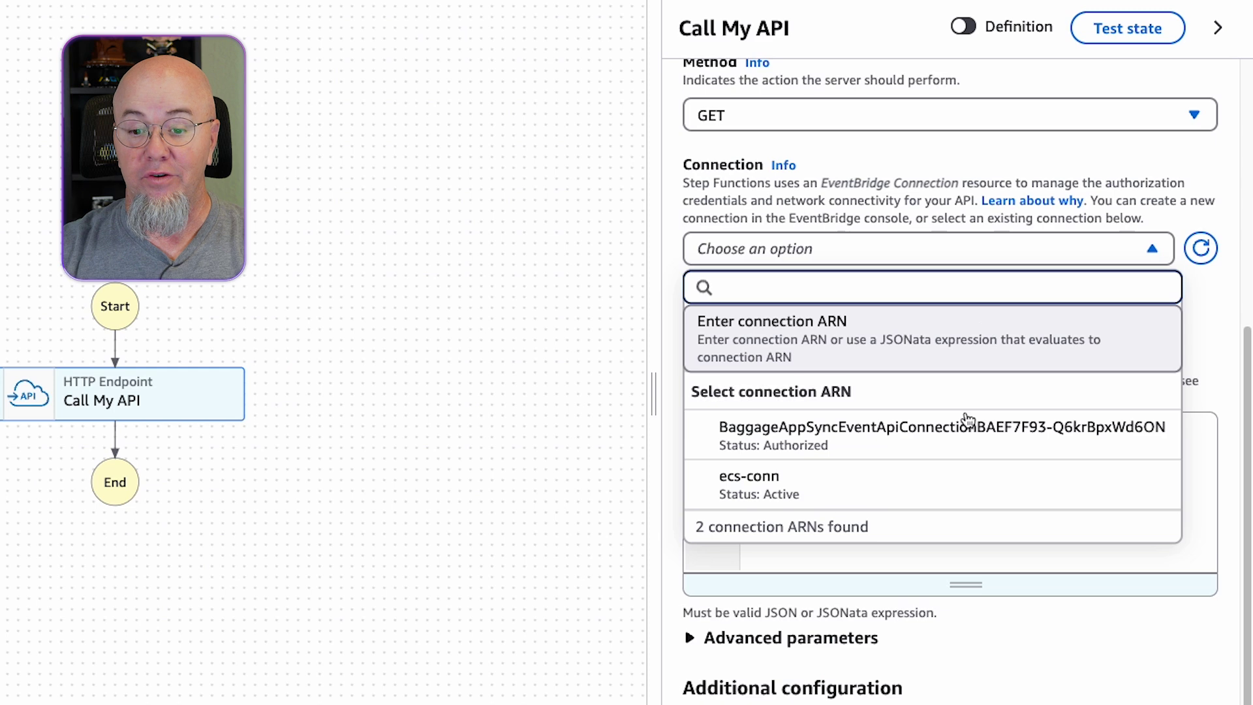
left_click(926, 486)
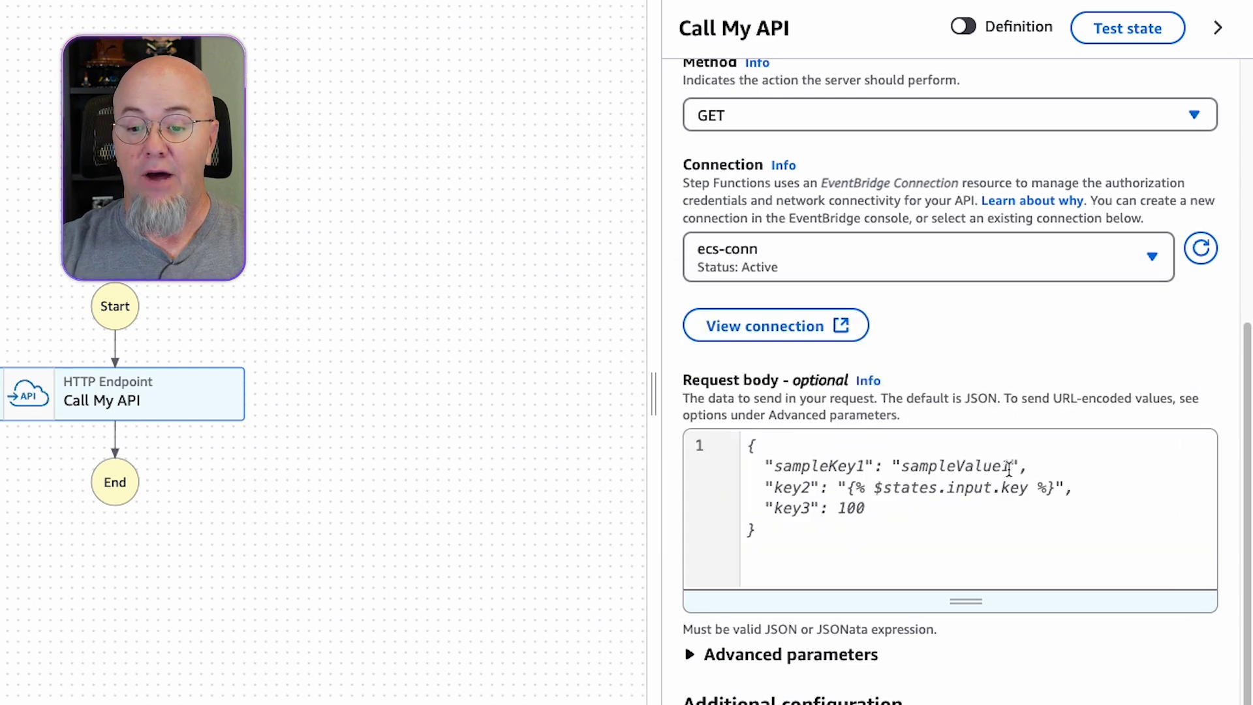
Replace the sample request body with an empty {} JSON object.
left_click(860, 432)
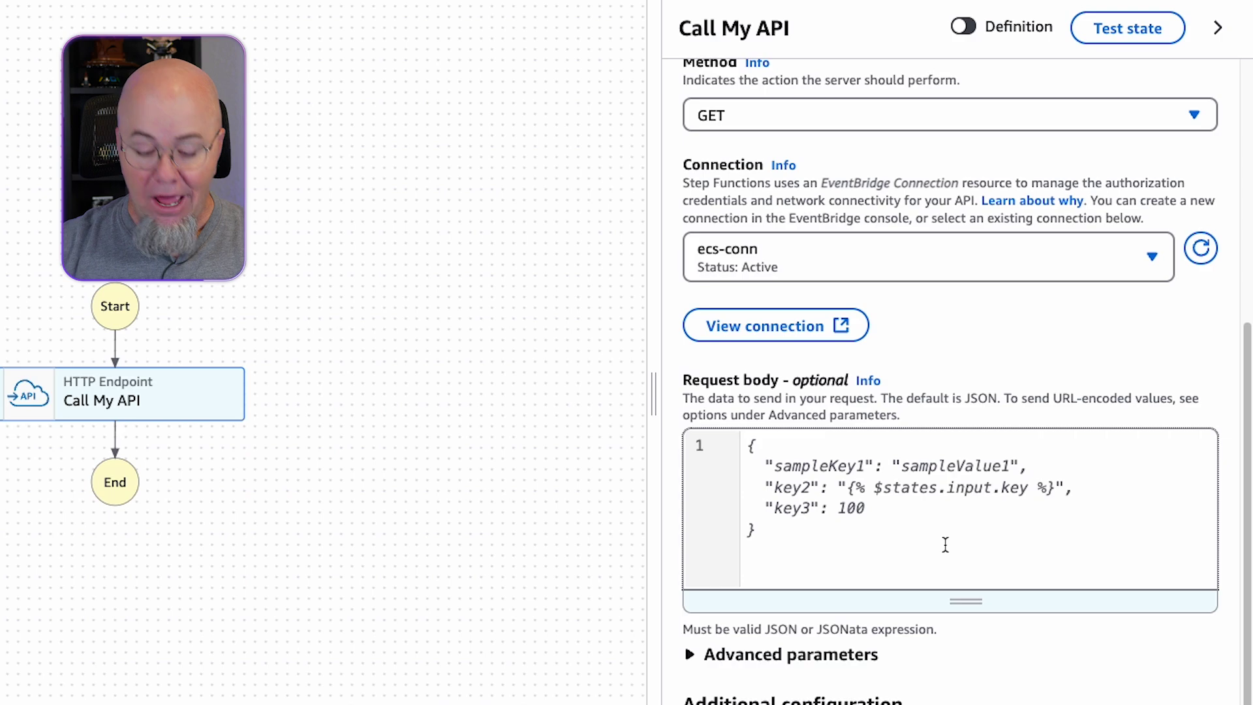
key("ctrl+a")
type("{")
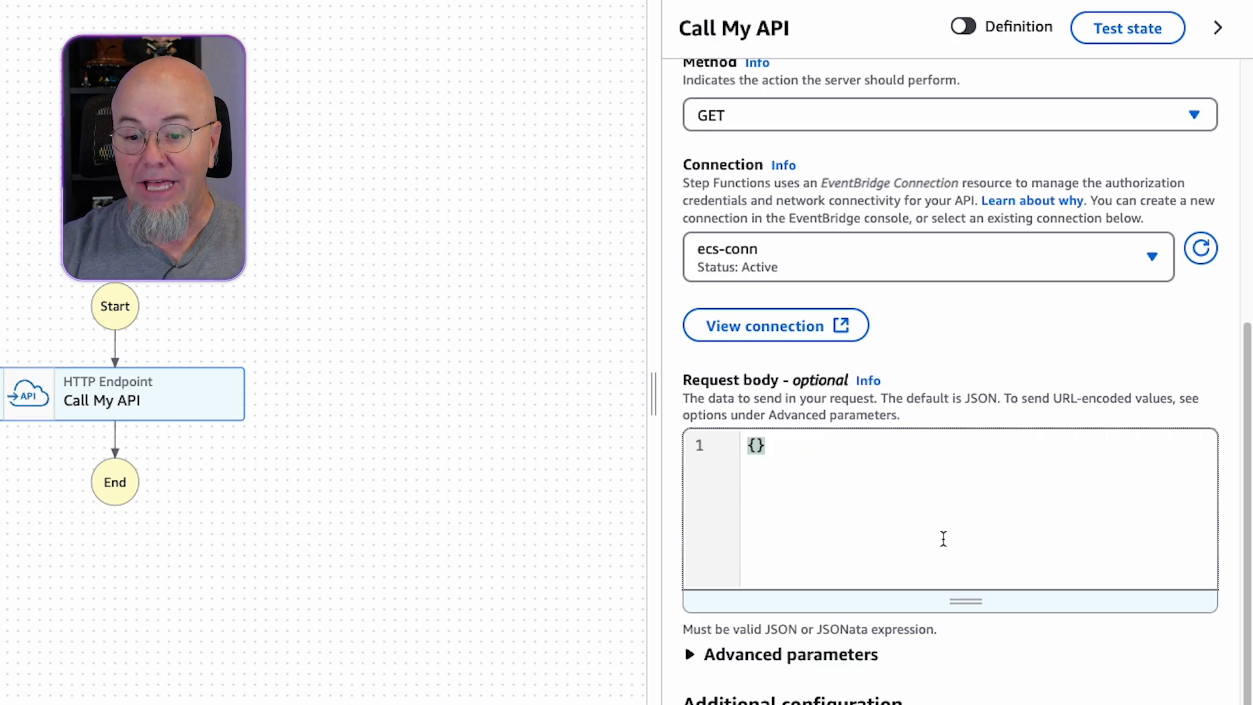
scroll(915, 494, "down", 2)
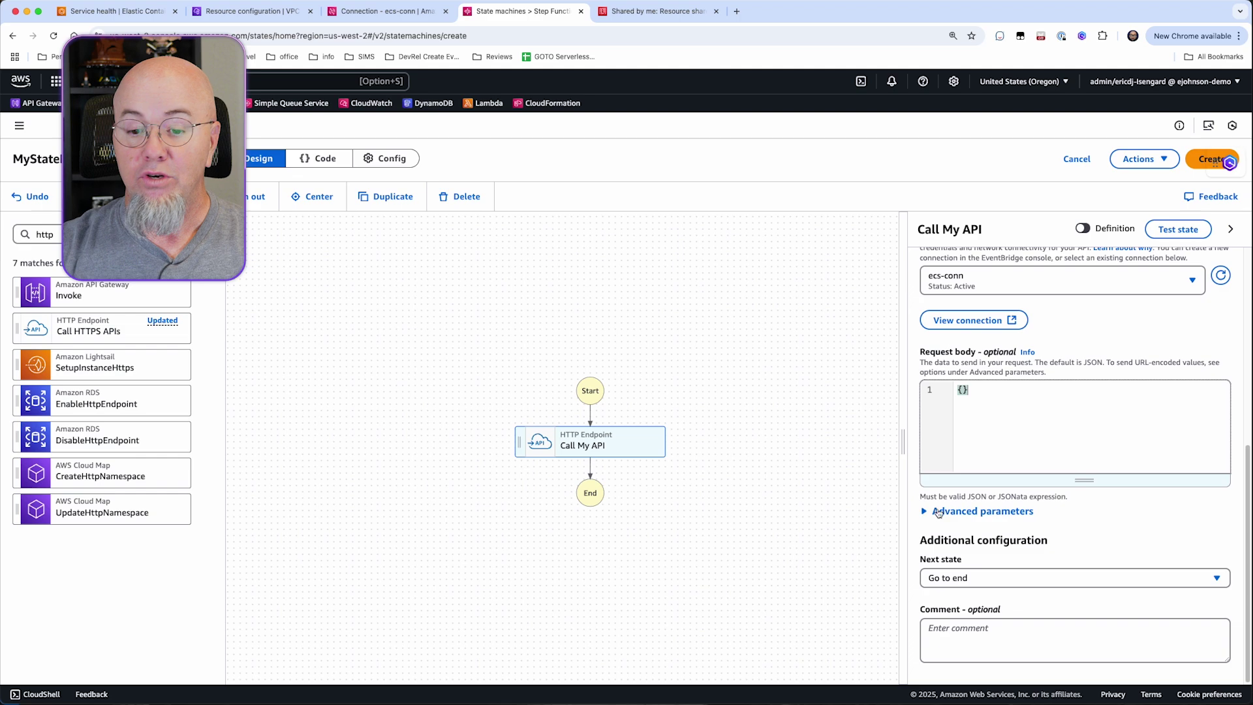
Create MyStateMachine-6skeoqzqd with its auto-generated role and begin a new execution.
left_click(1199, 167)
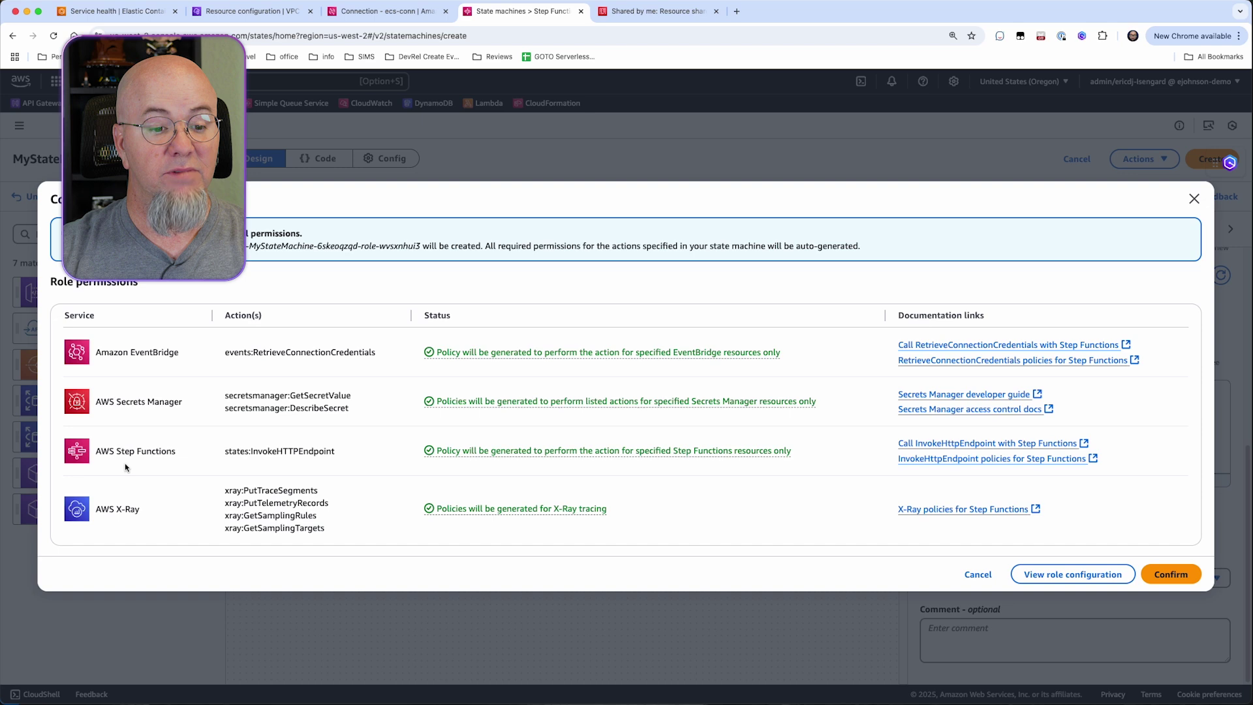
left_click(1175, 580)
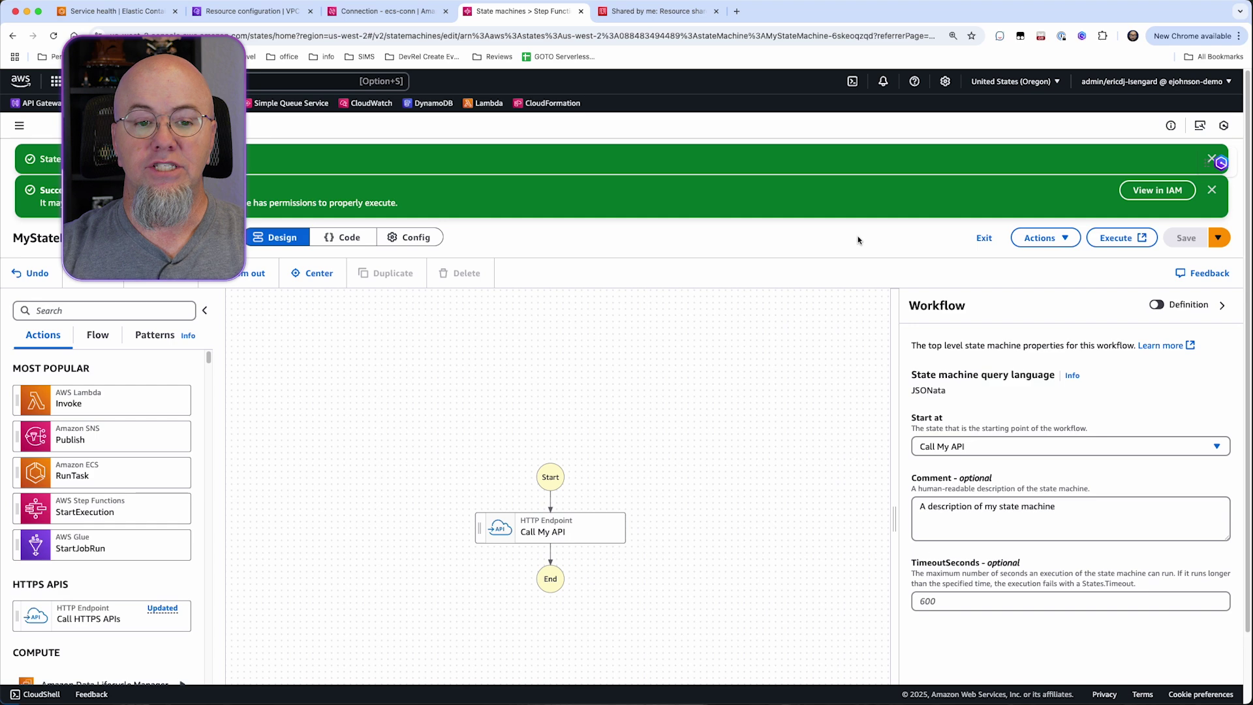
left_click(1118, 239)
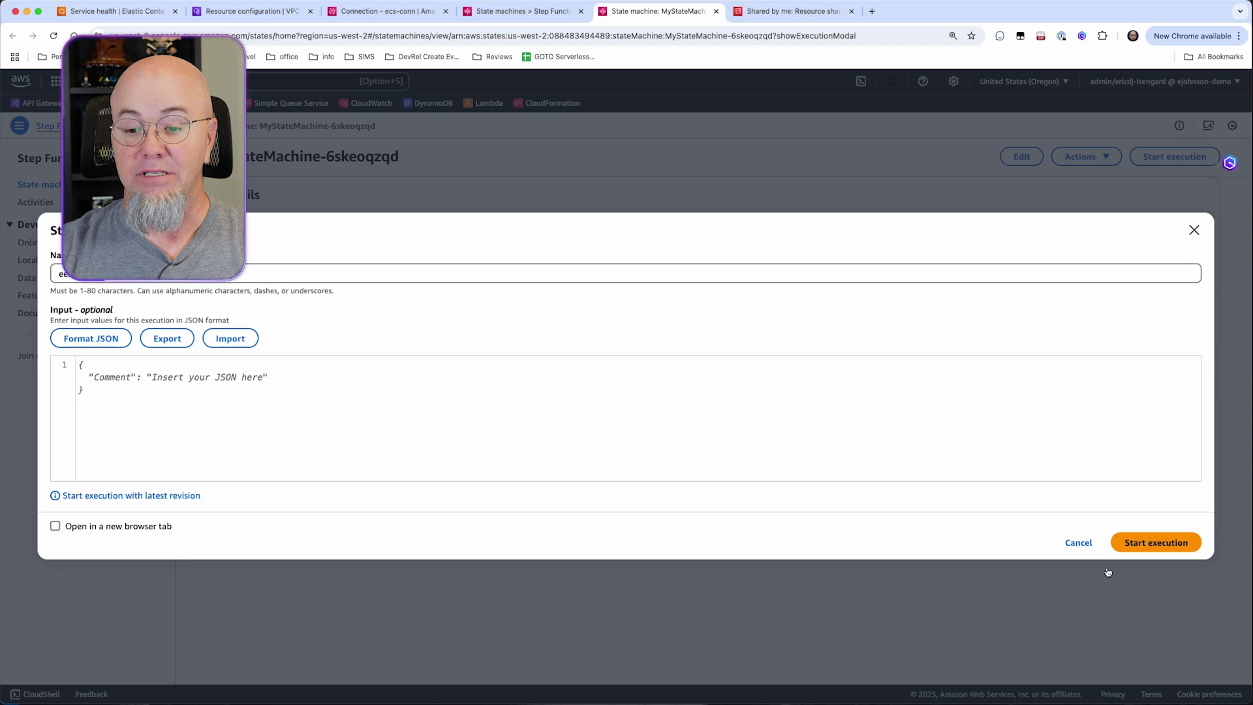
Start the state machine execution with the default input.
left_click(1155, 547)
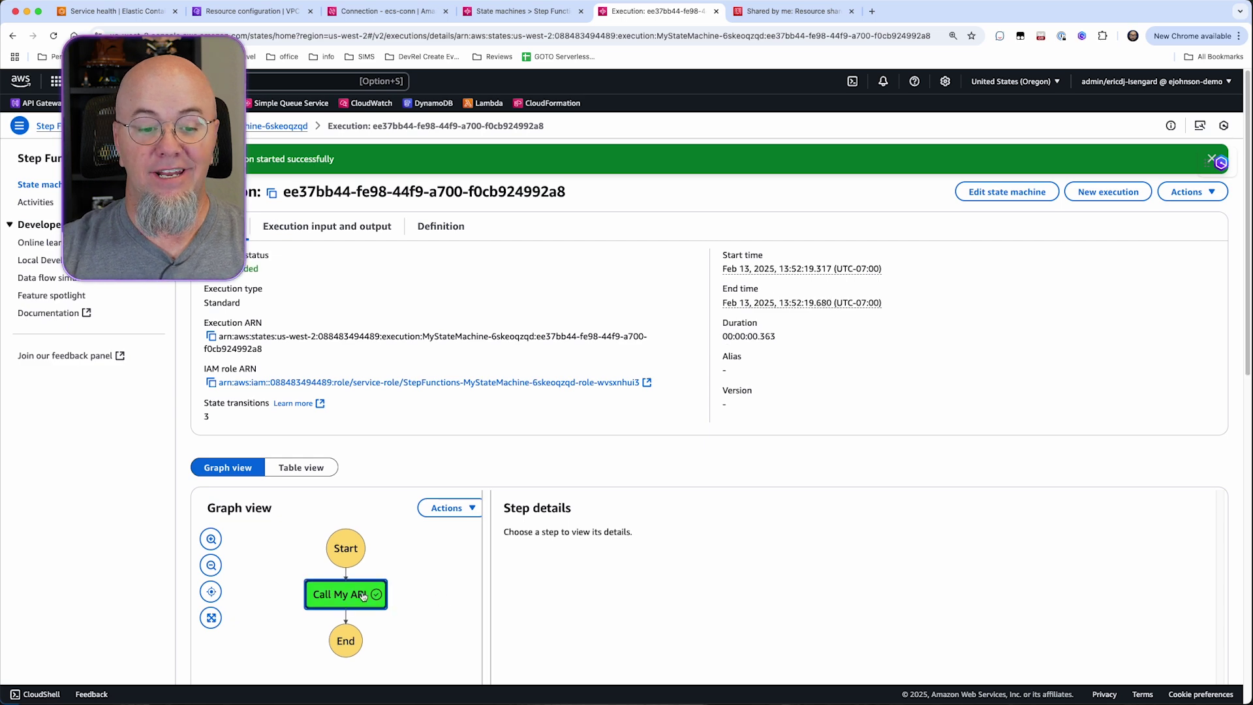
scroll(854, 561, "down", 5)
scroll(854, 559, "down", 1)
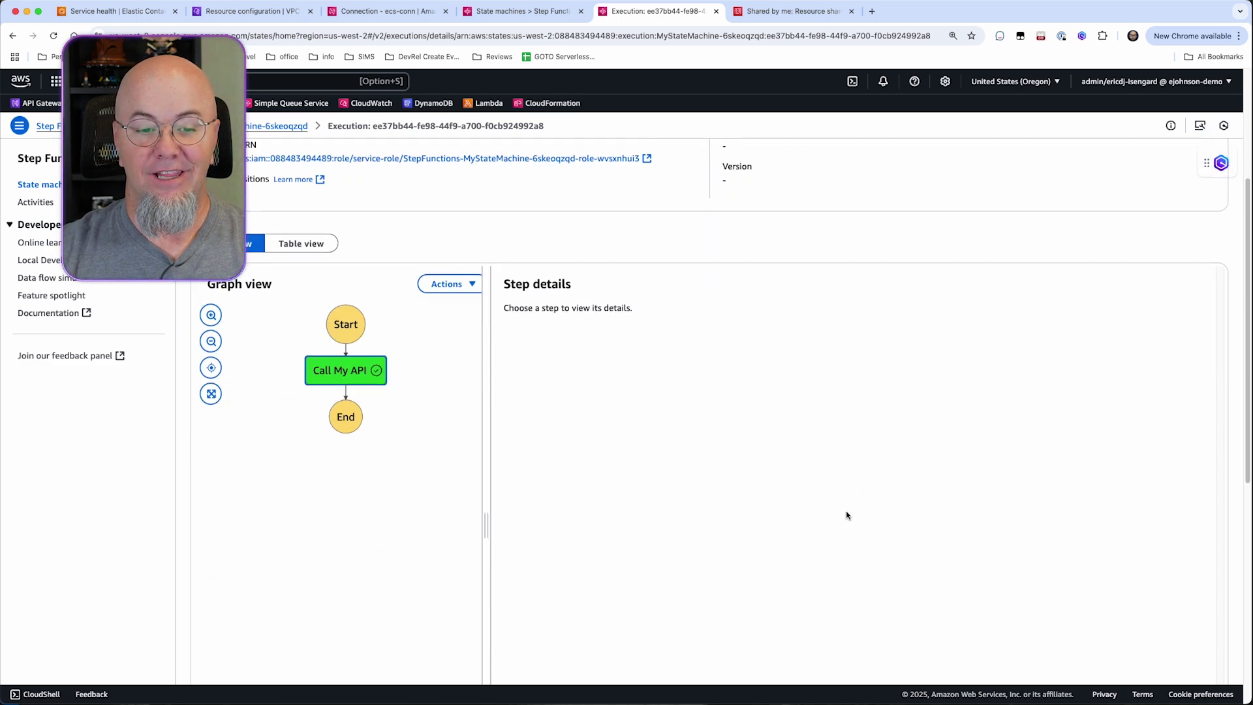
Confirm the Call My API step output shows 'Hello from the backend!', then go to resource shares.
left_click(349, 377)
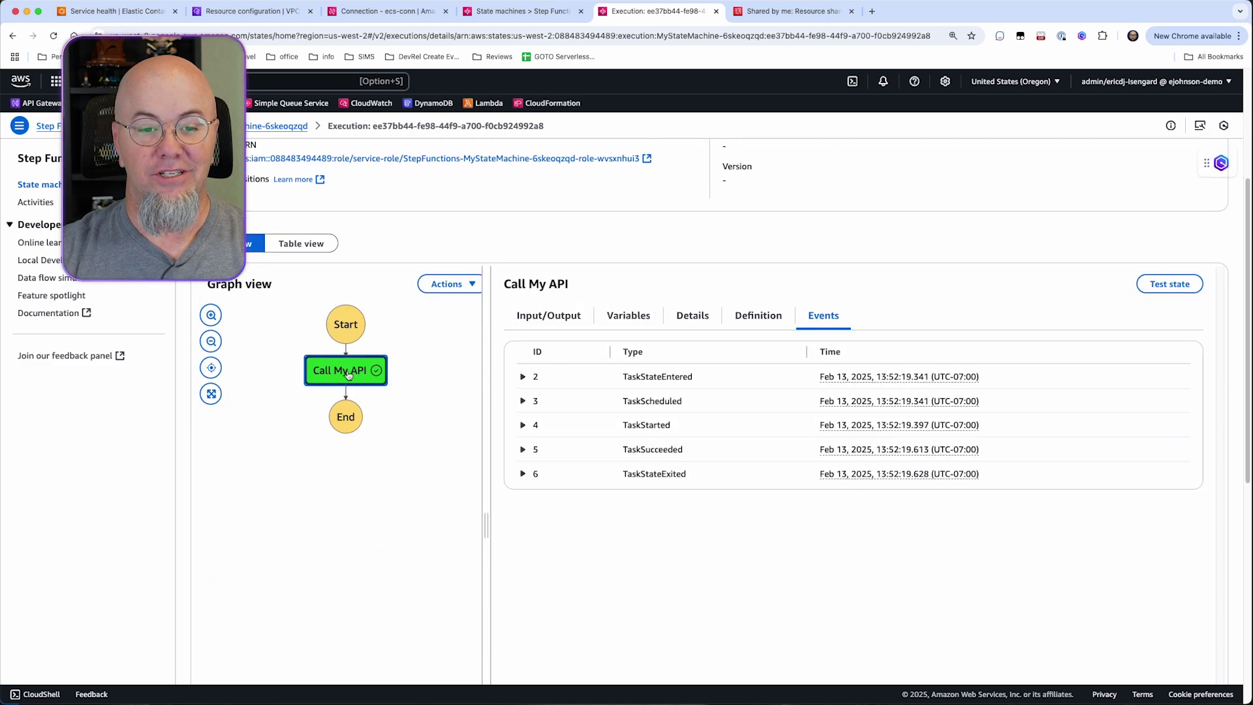
left_click(578, 317)
scroll(620, 491, "down", 5)
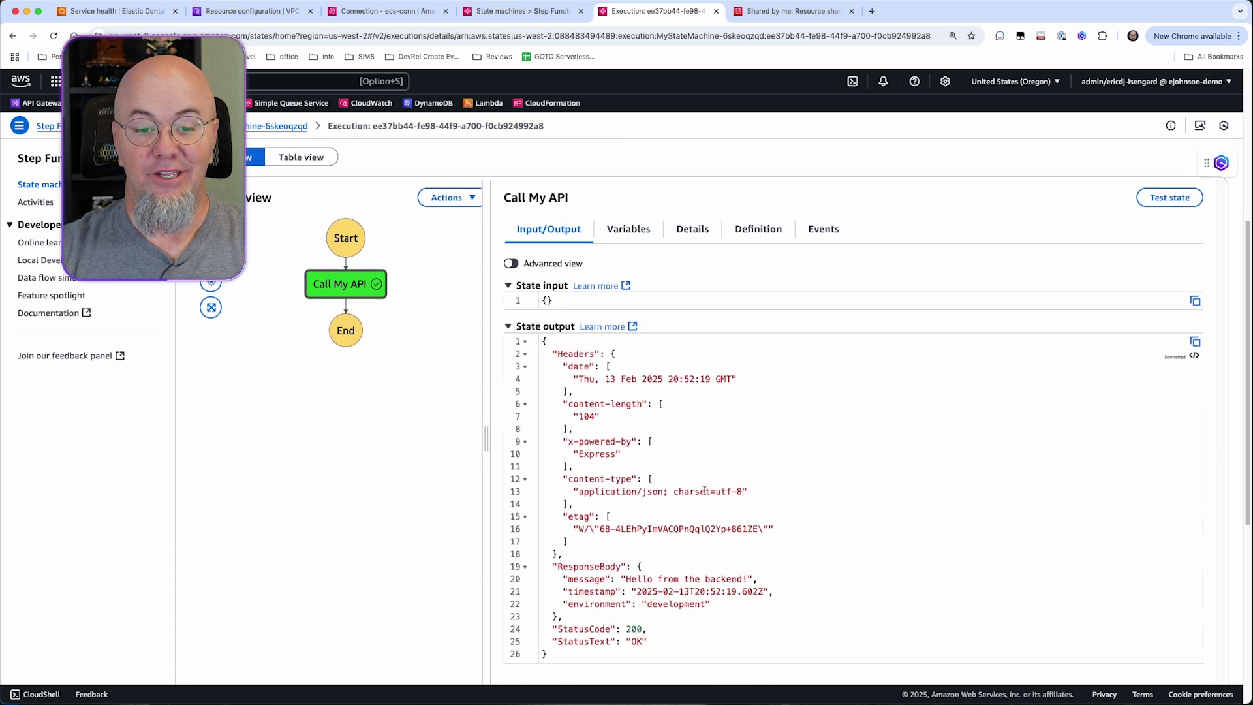
left_click_drag(625, 499, 748, 502)
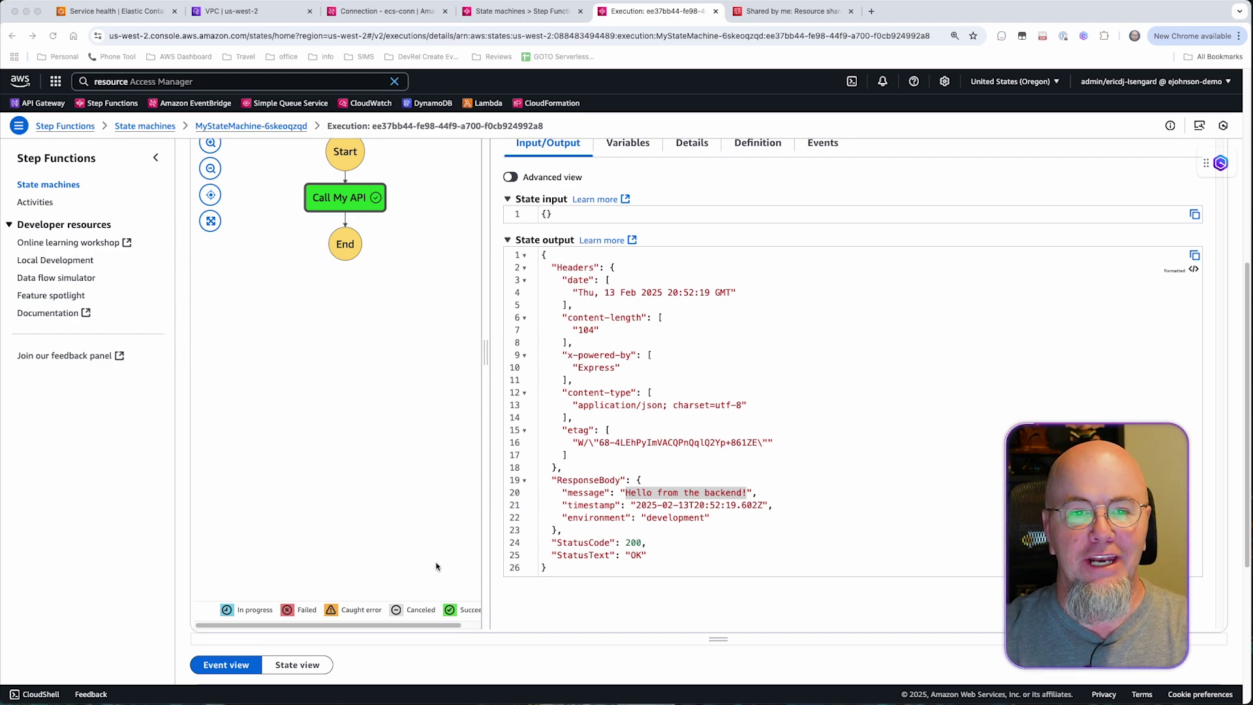
left_click(800, 16)
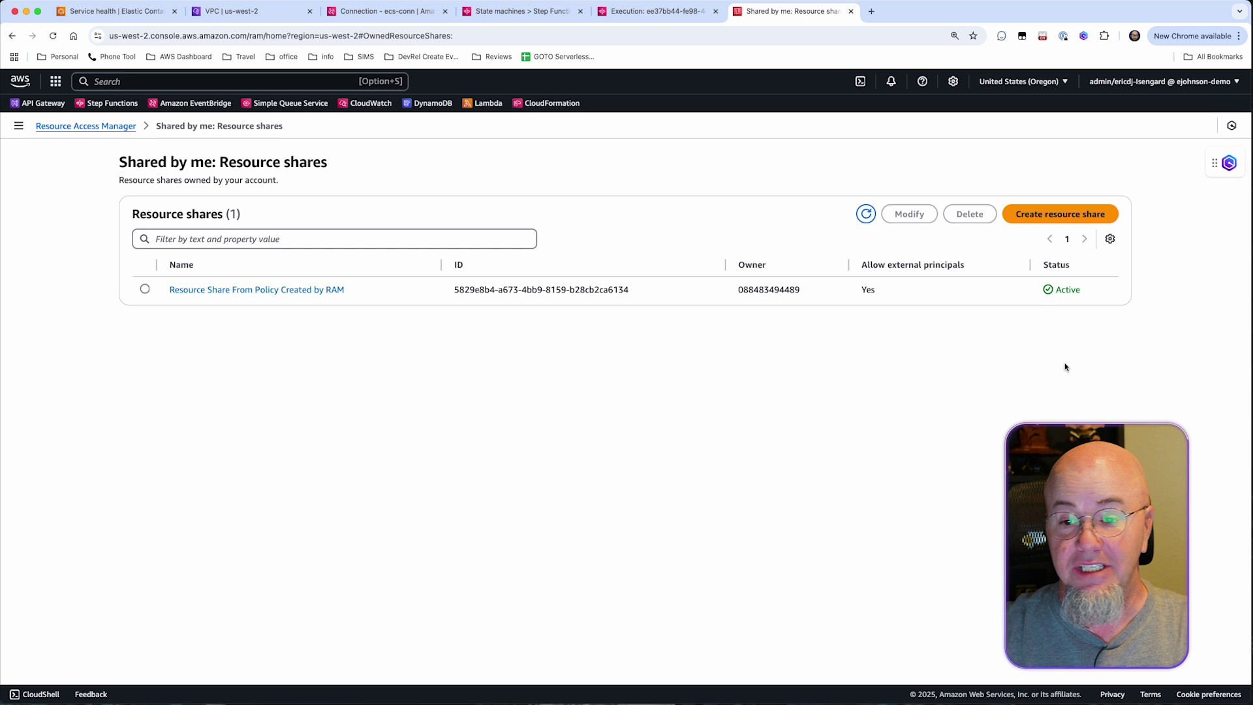
Name a new resource share ram-ecs and select the VPC Lattice resource configuration in it.
left_click(1058, 218)
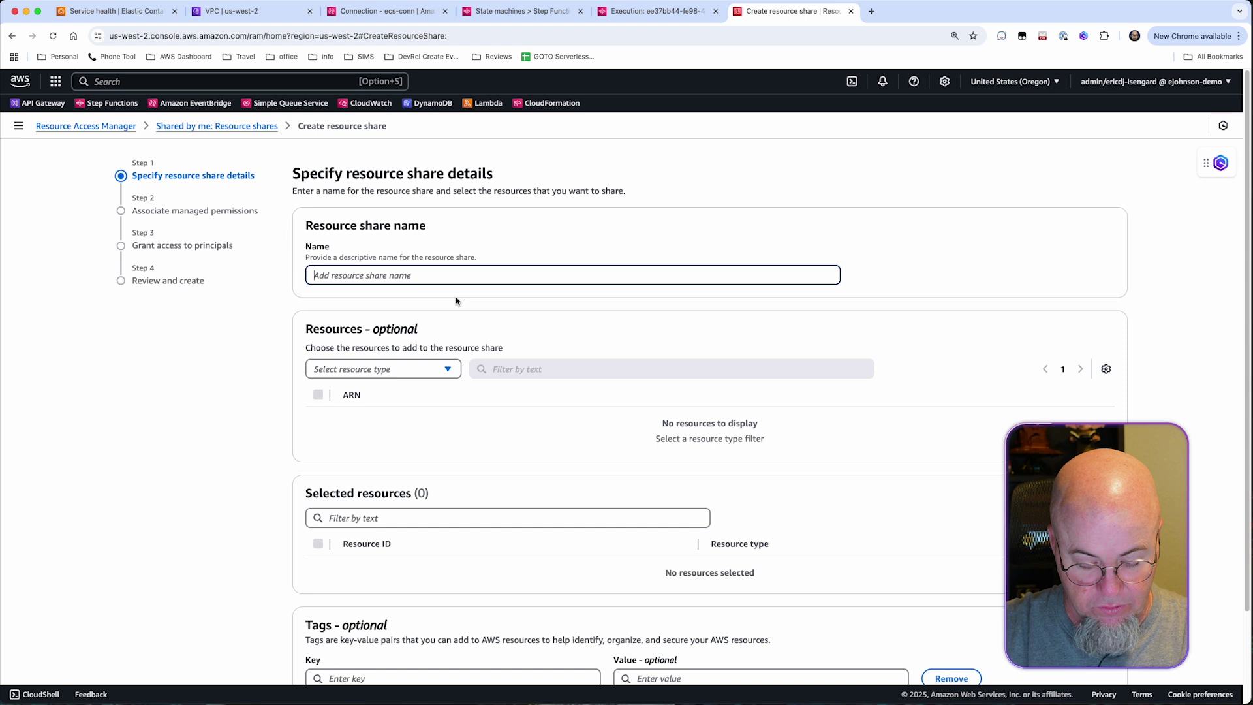
type("ram-ecs")
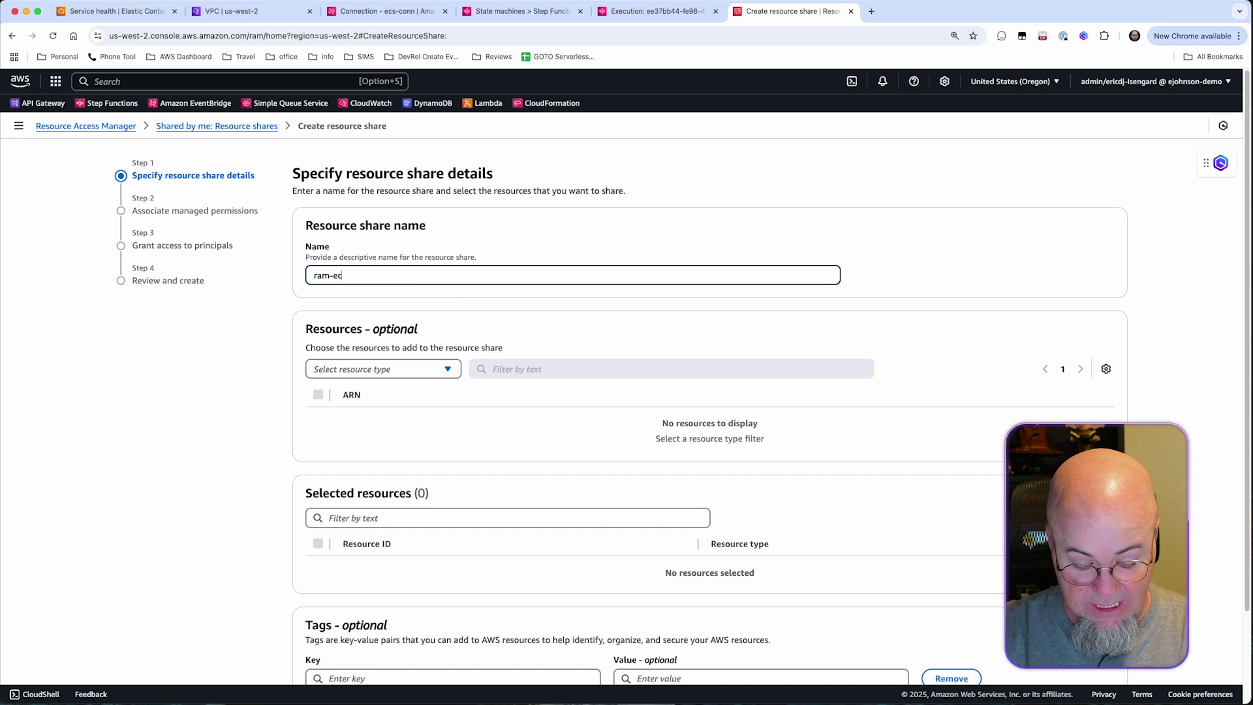
left_click(445, 370)
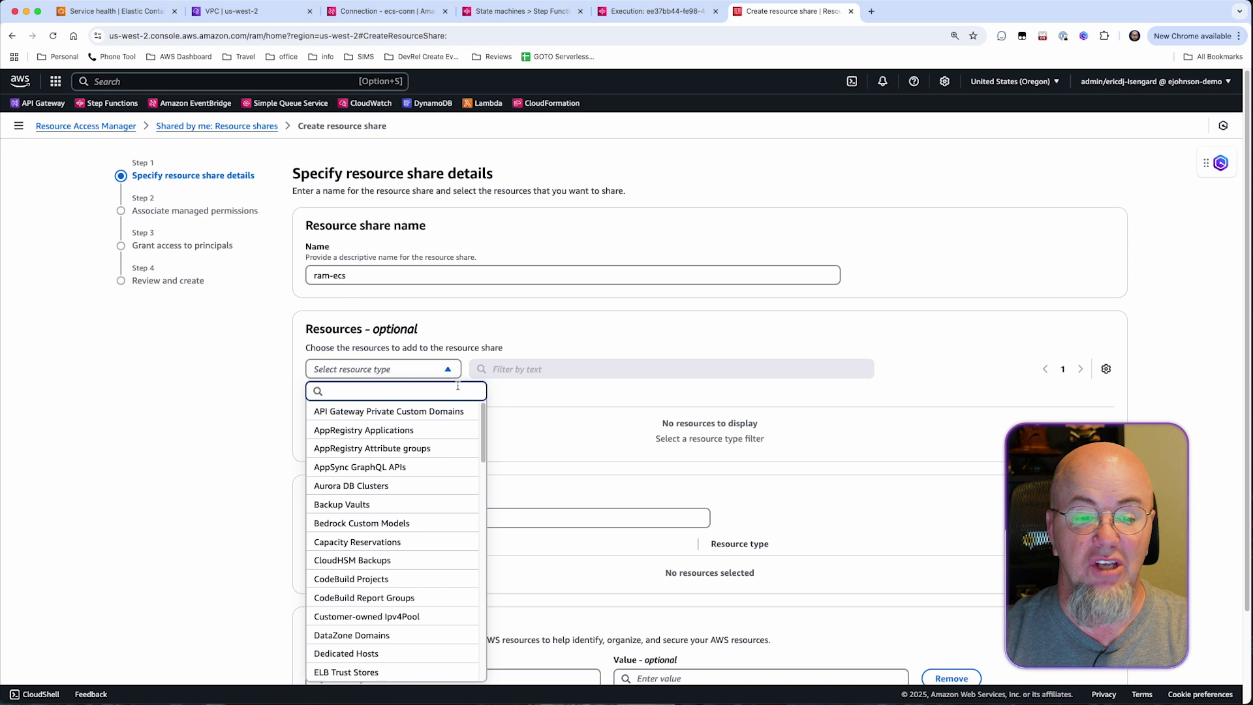
type("resource")
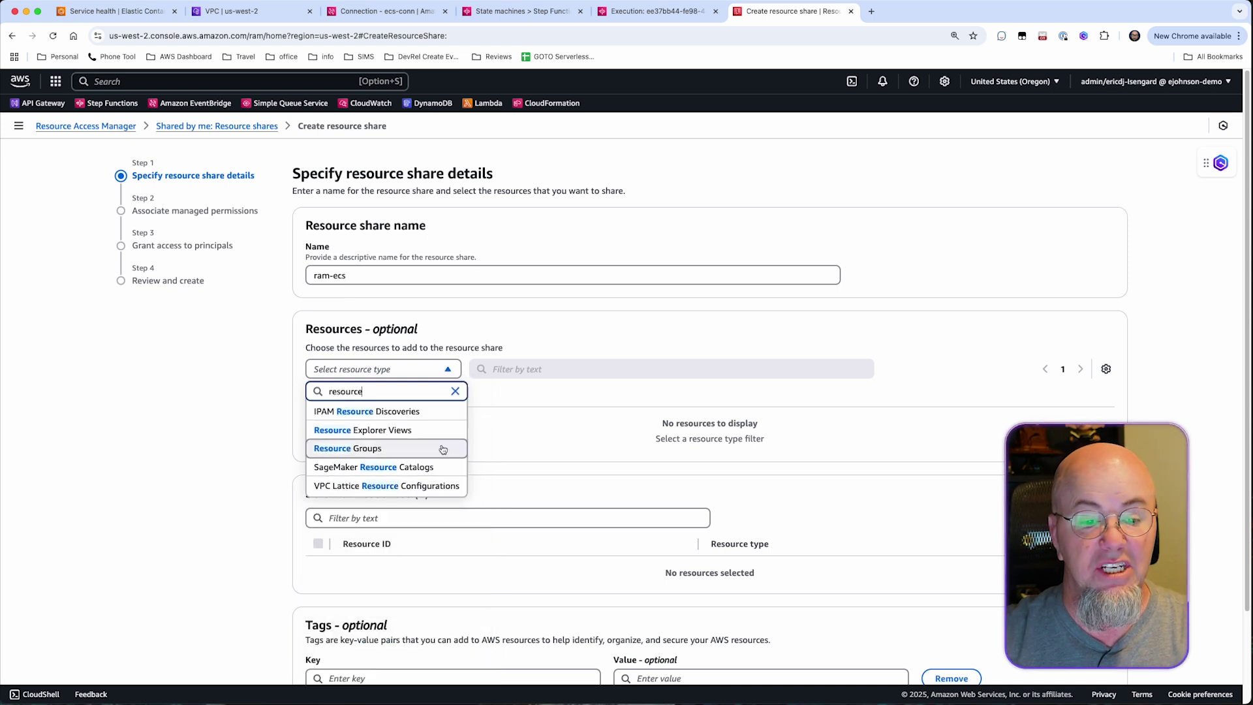
left_click(440, 487)
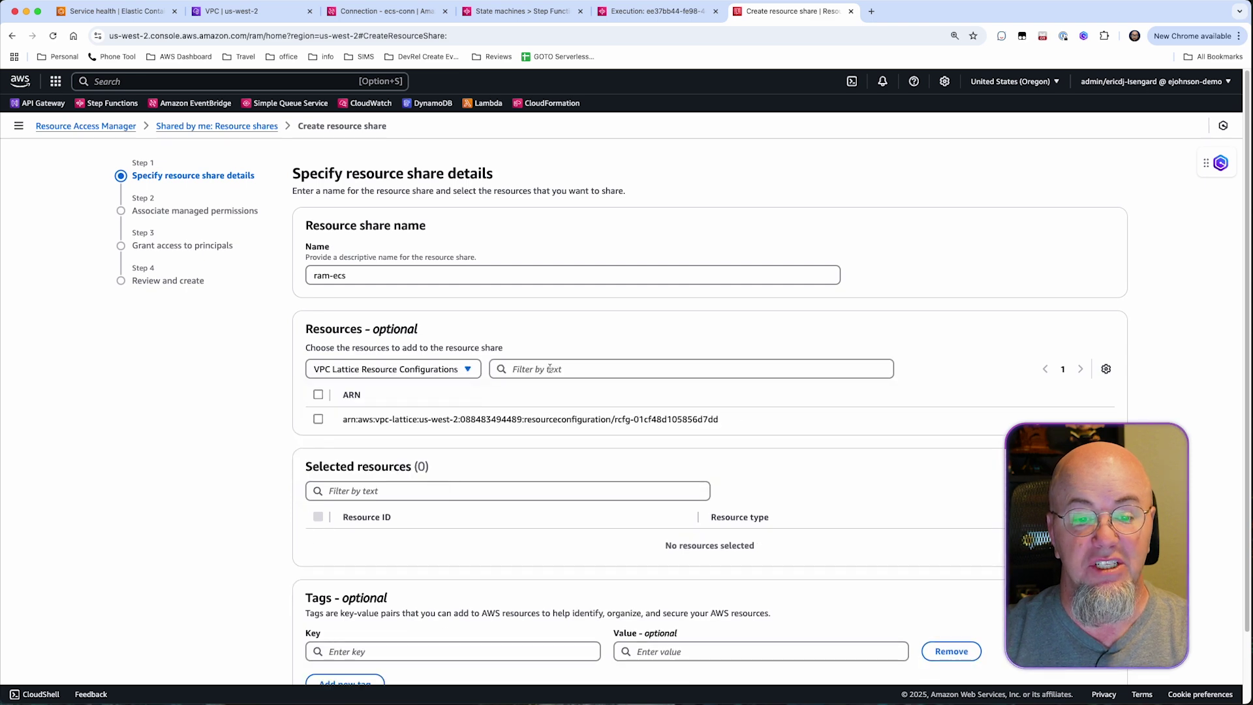
left_click(317, 419)
scroll(604, 453, "down", 2)
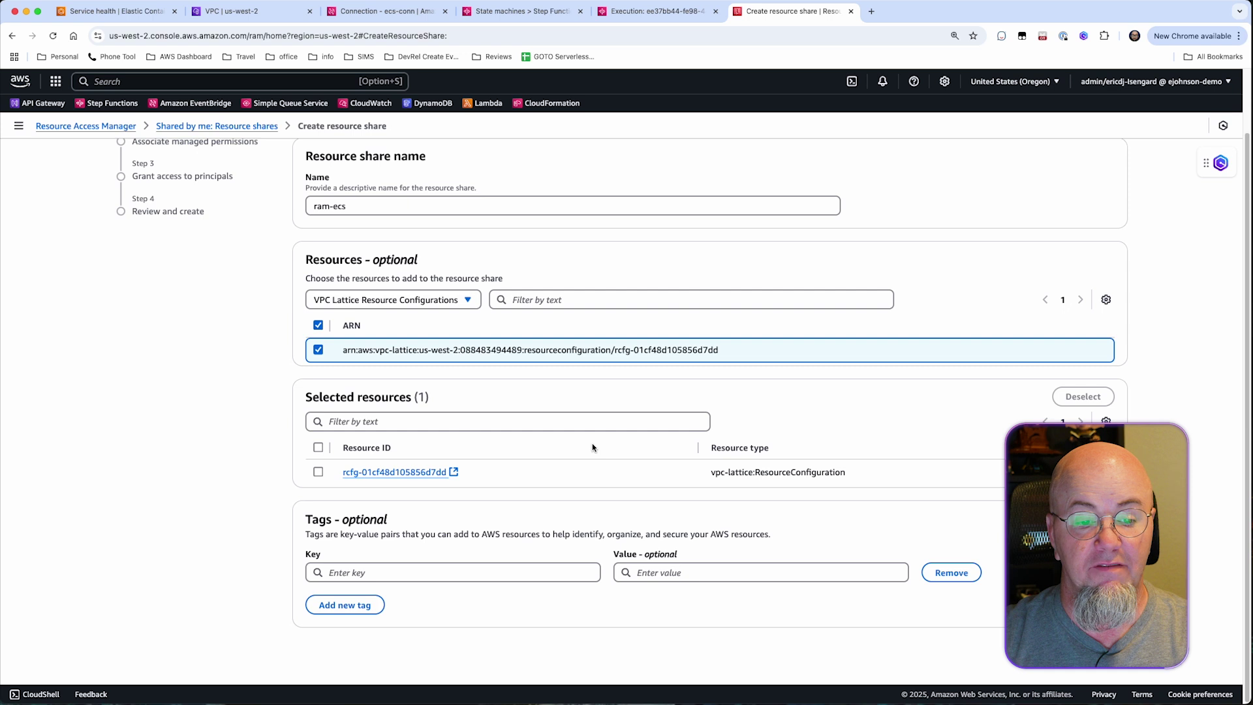
left_click(318, 472)
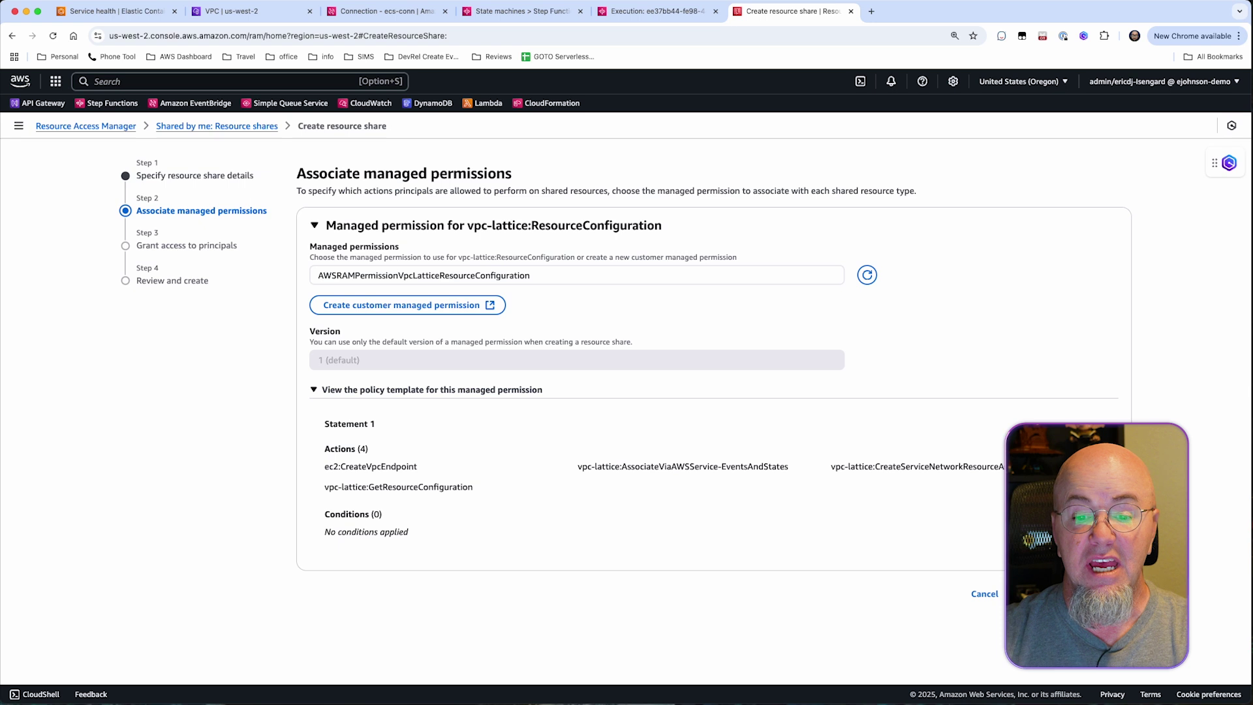
Add the second account's ID as an AWS account principal for ram-ecs.
left_click(1096, 593)
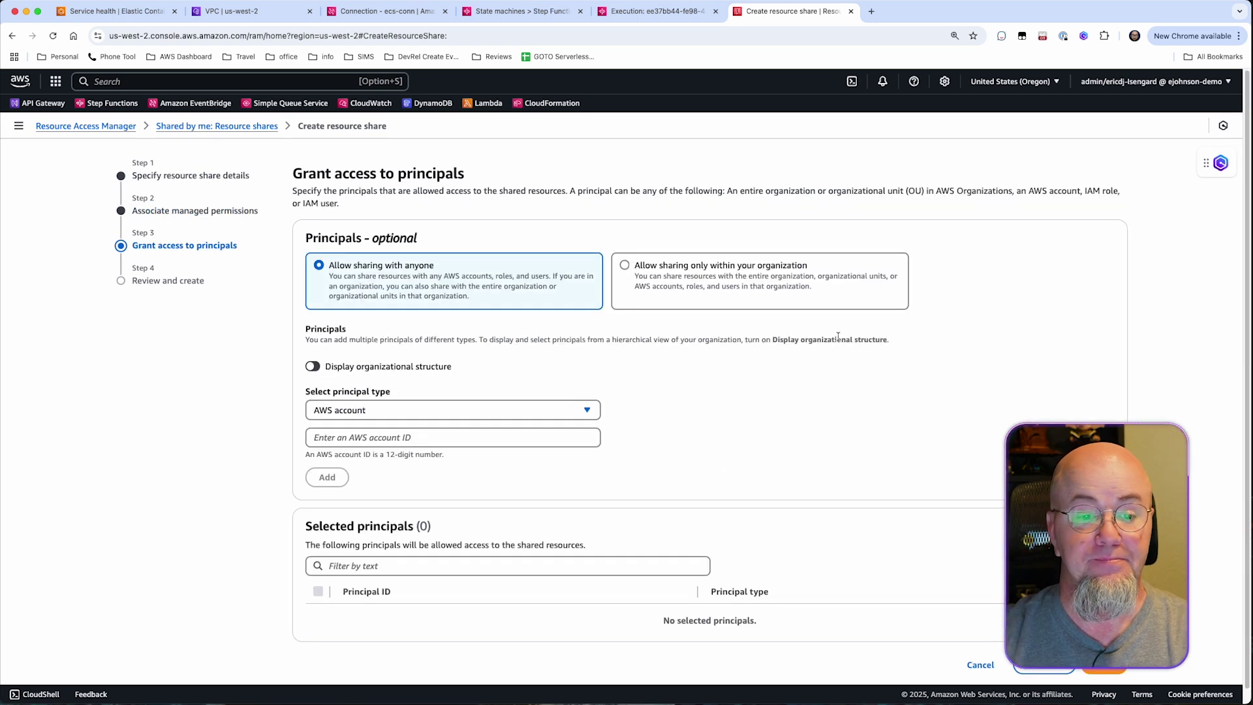
left_click(574, 412)
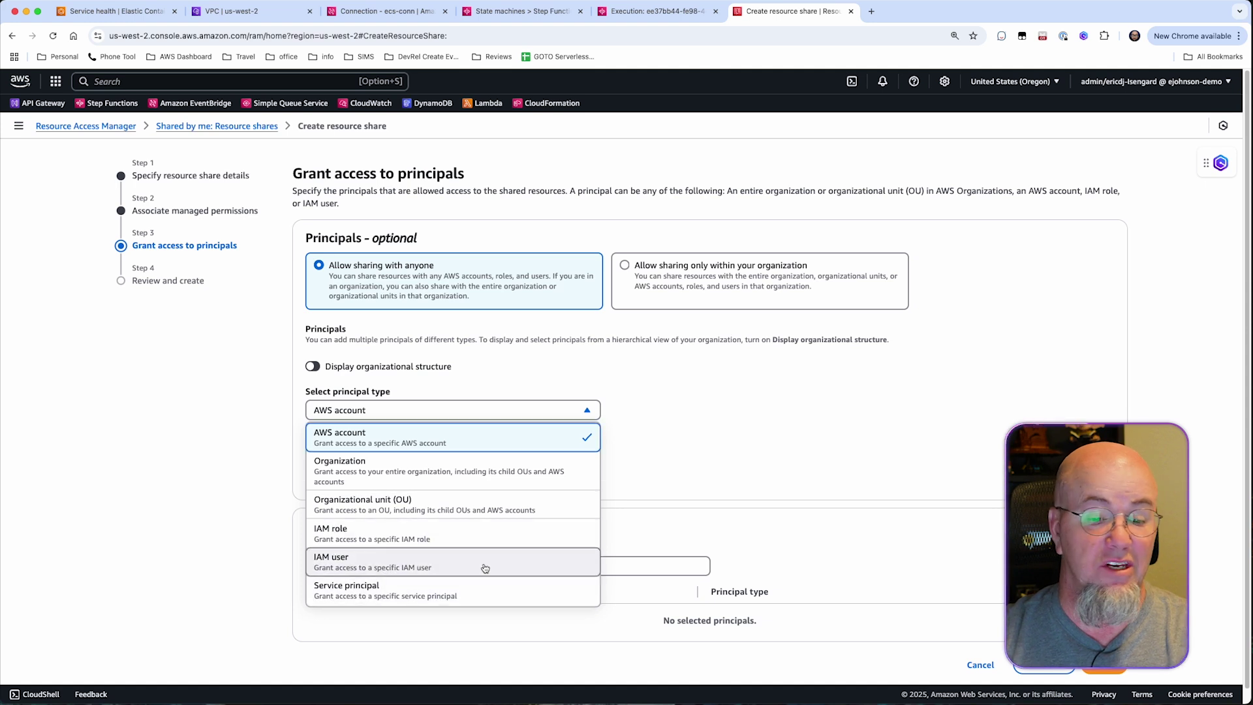
left_click(508, 441)
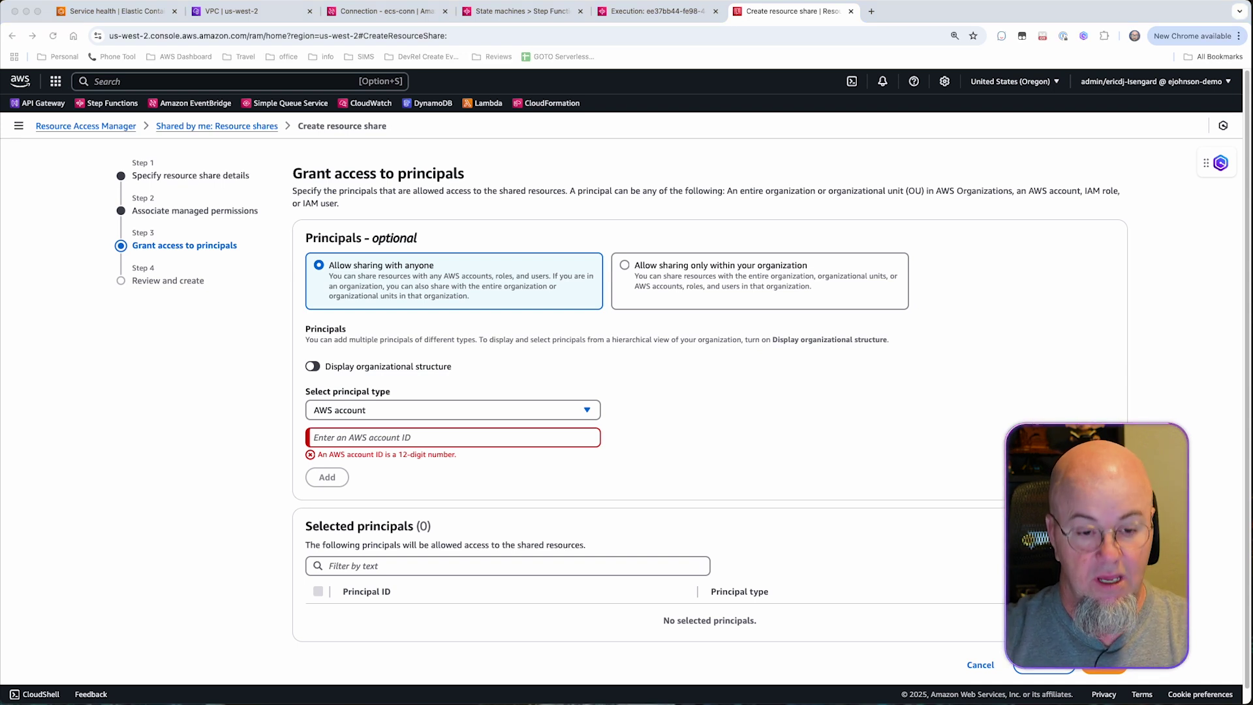
left_click(381, 431)
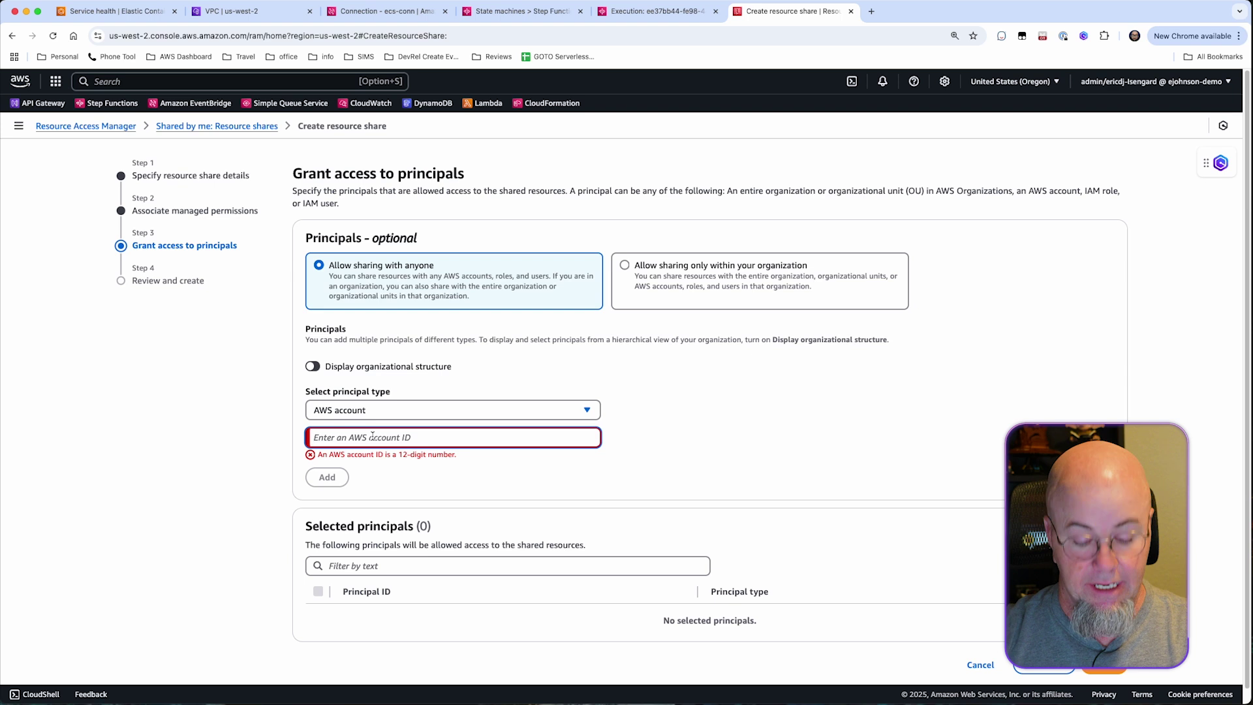
key("super+v")
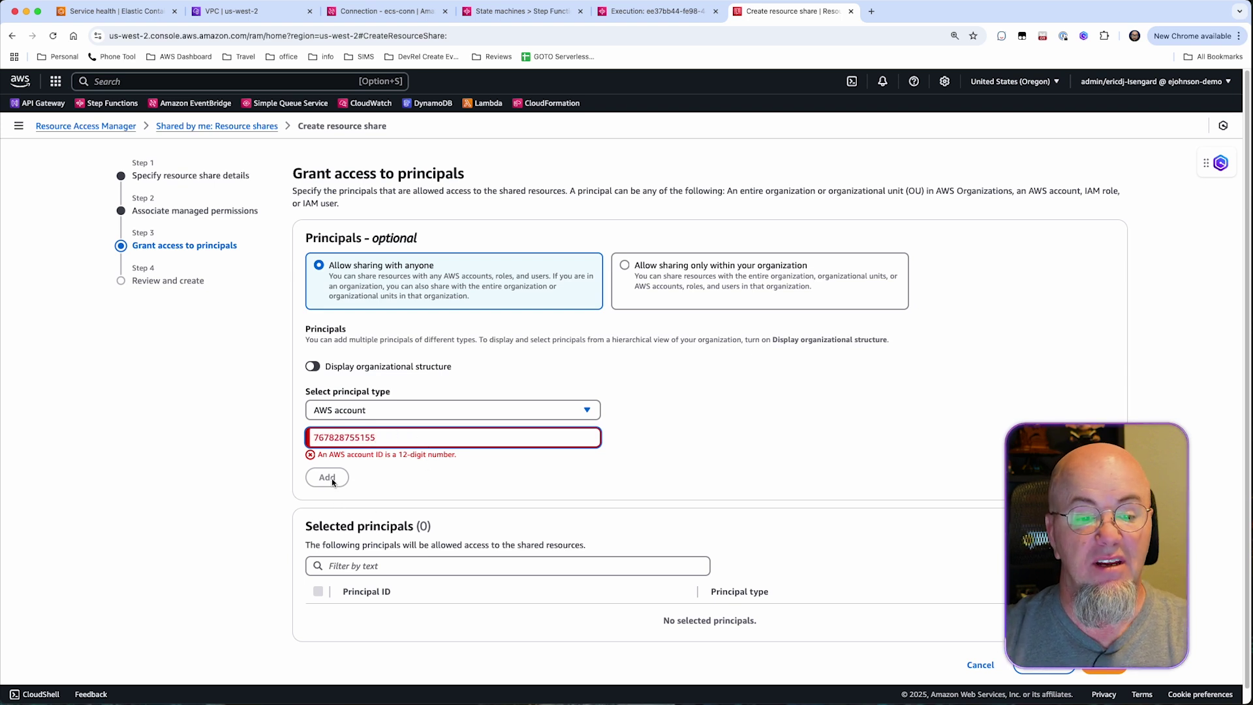
left_click(328, 478)
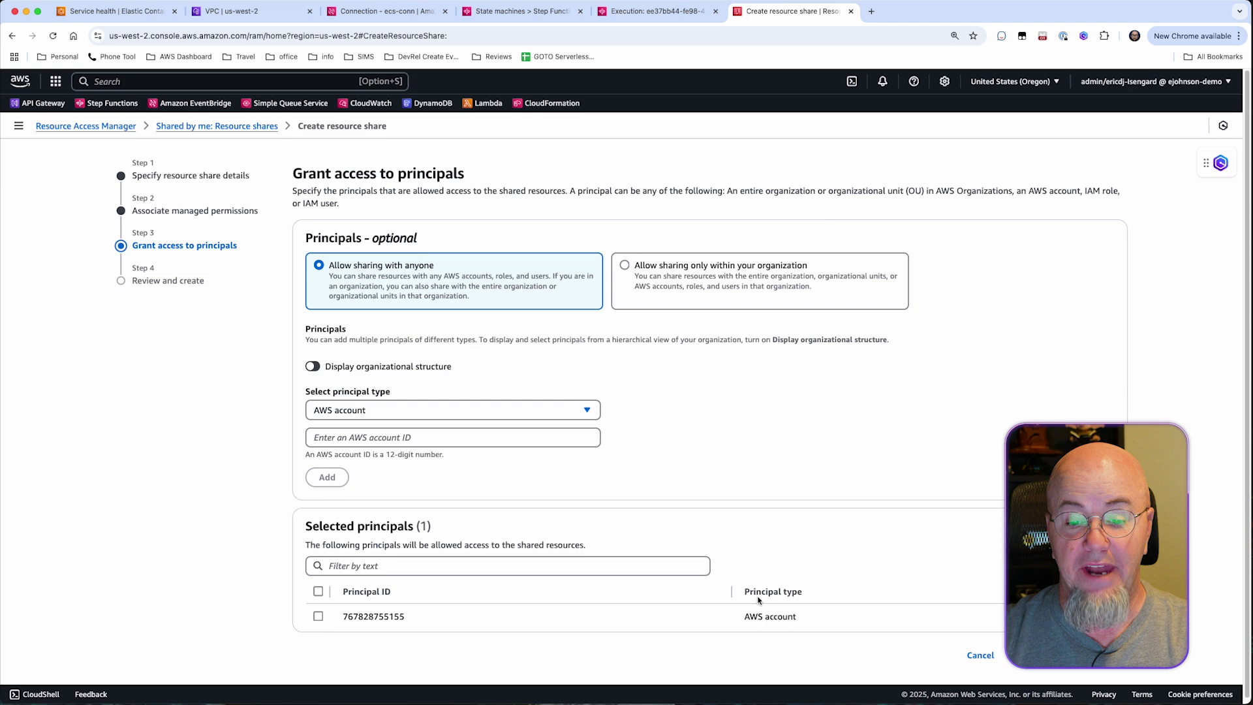
Review the ram-ecs settings and create the resource share.
left_click(1091, 655)
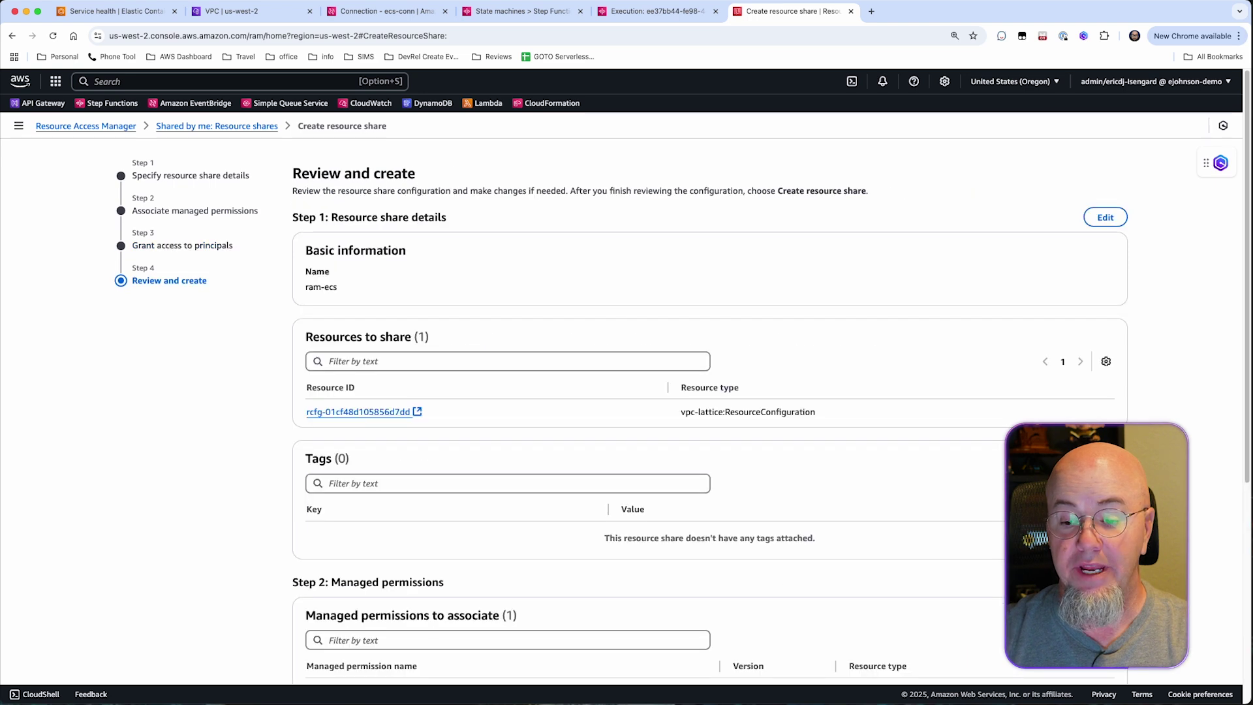
scroll(843, 486, "down", 1)
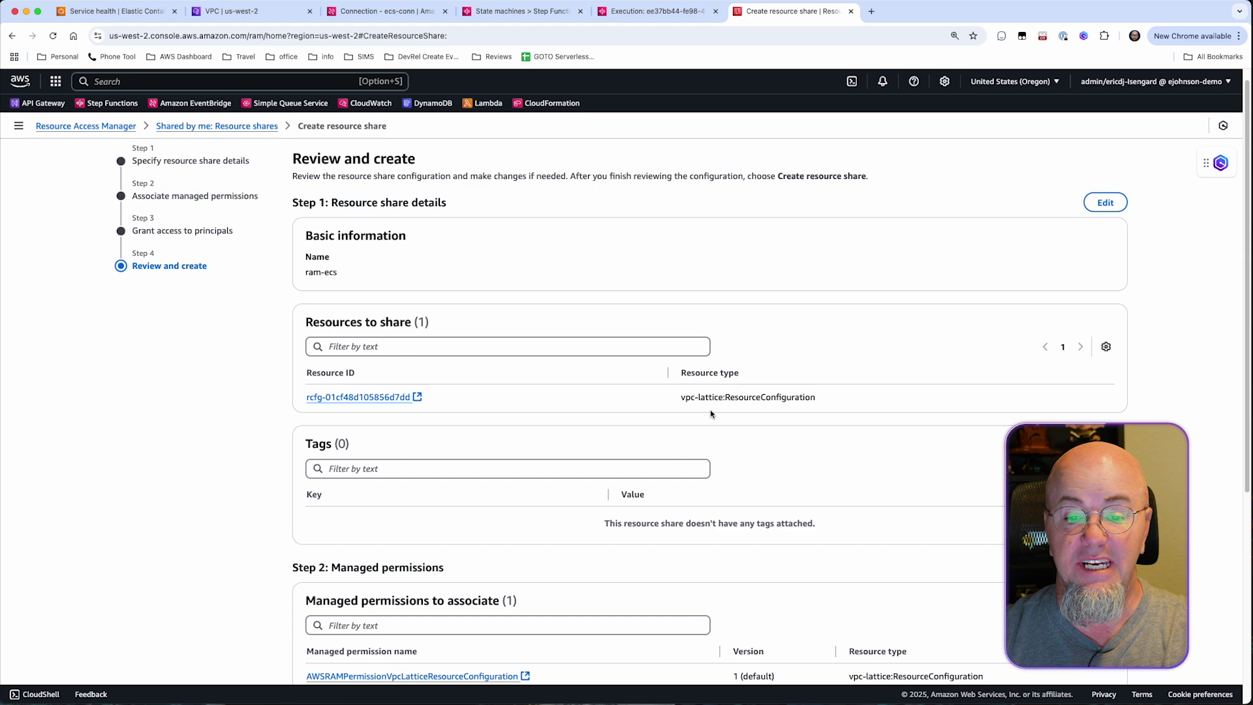
scroll(750, 423, "down", 3)
scroll(750, 421, "down", 6)
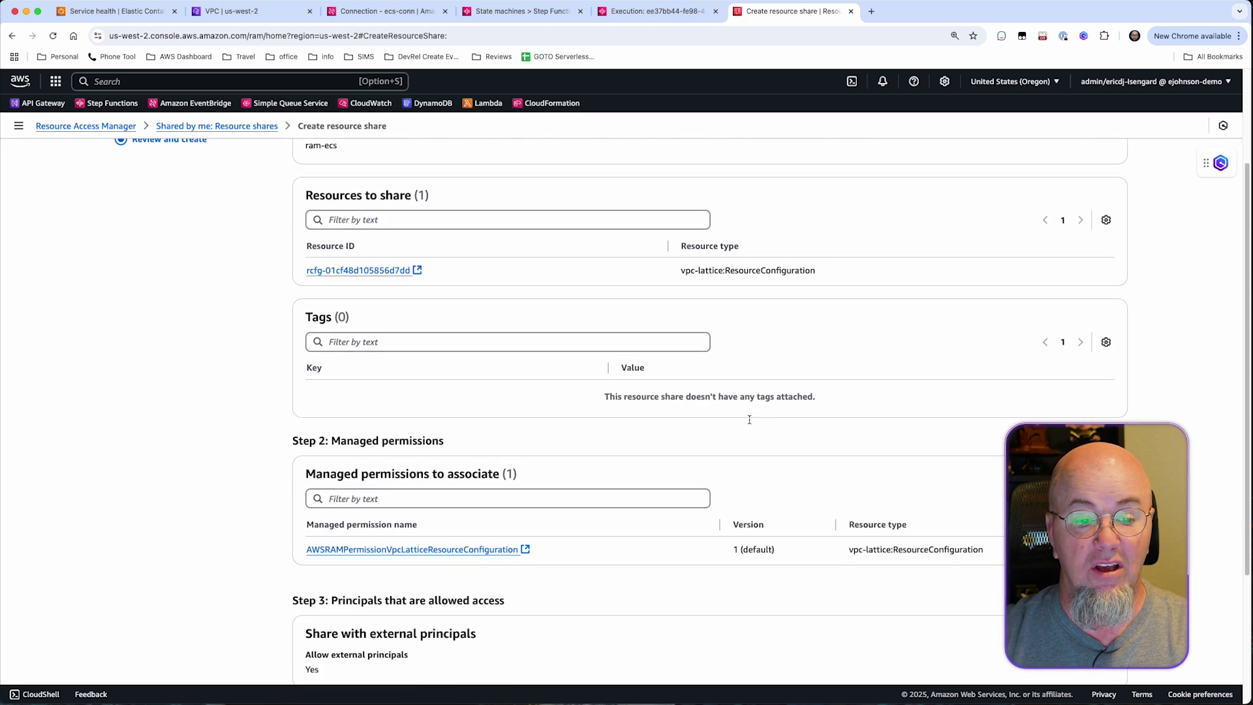
scroll(753, 420, "down", 1)
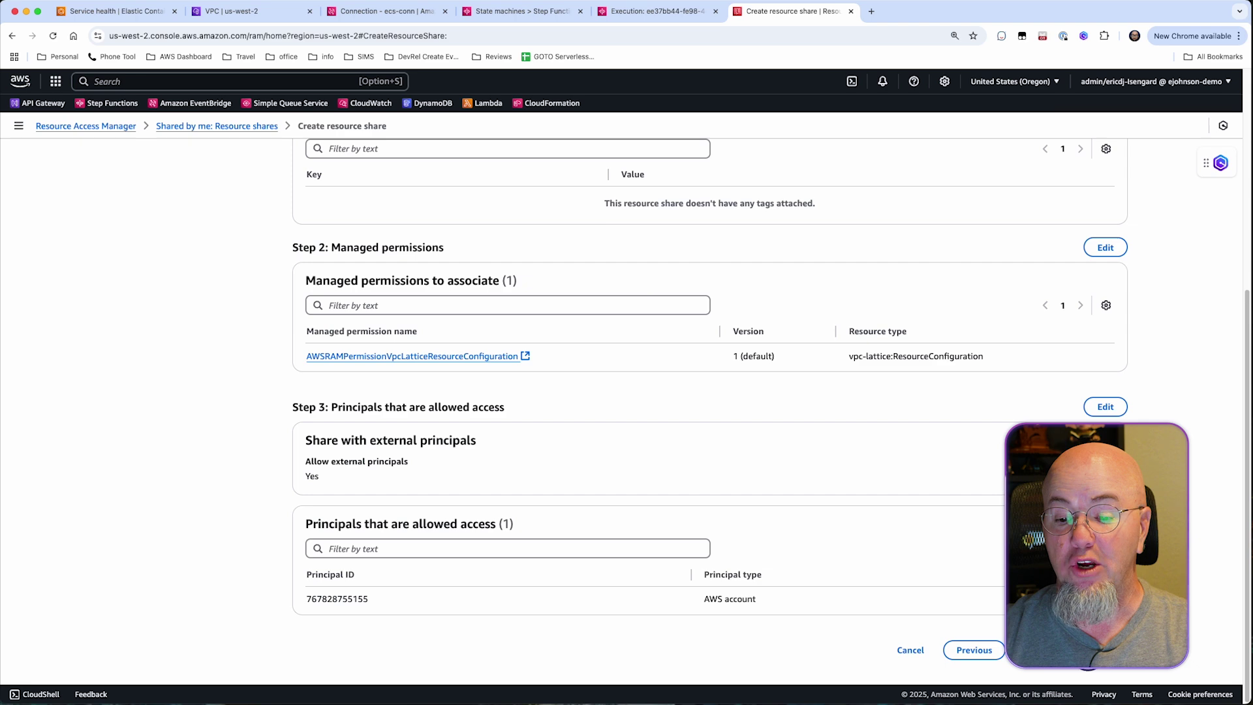
left_click(1077, 650)
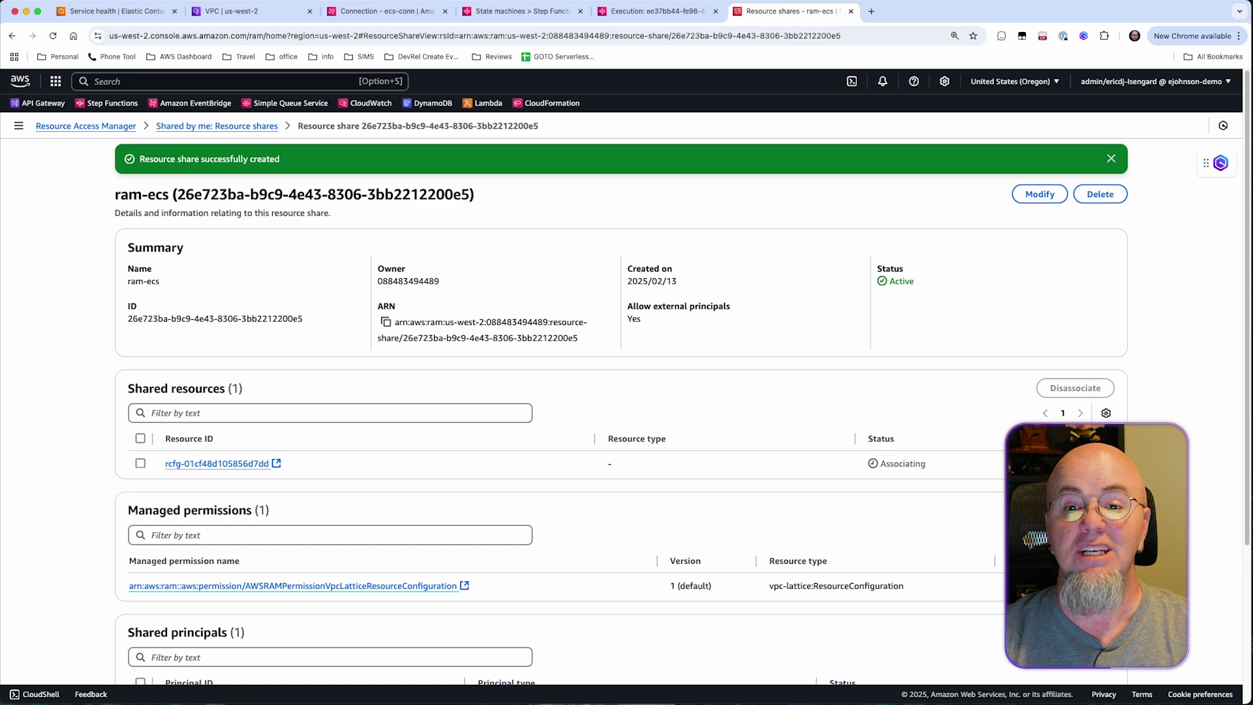
left_click(873, 11)
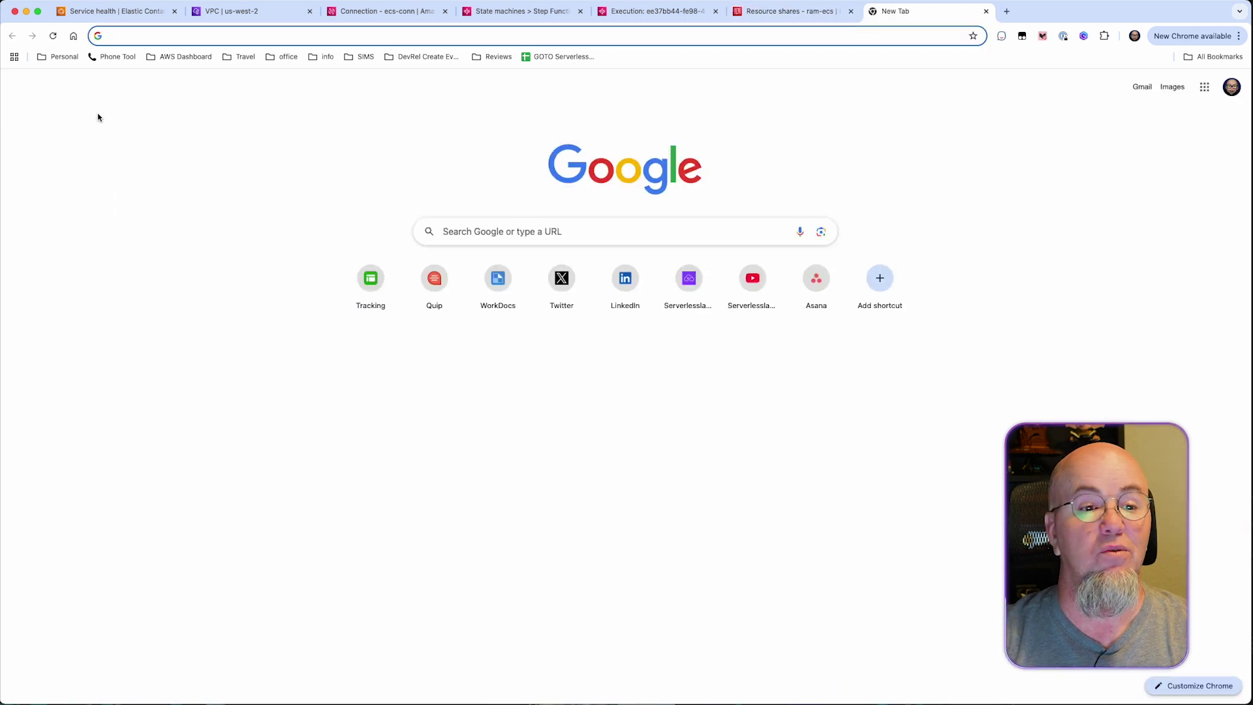
Sign in to the second account's console via the AWS Dashboard bookmark and open Resource Access Manager.
left_click(182, 57)
left_click(175, 95)
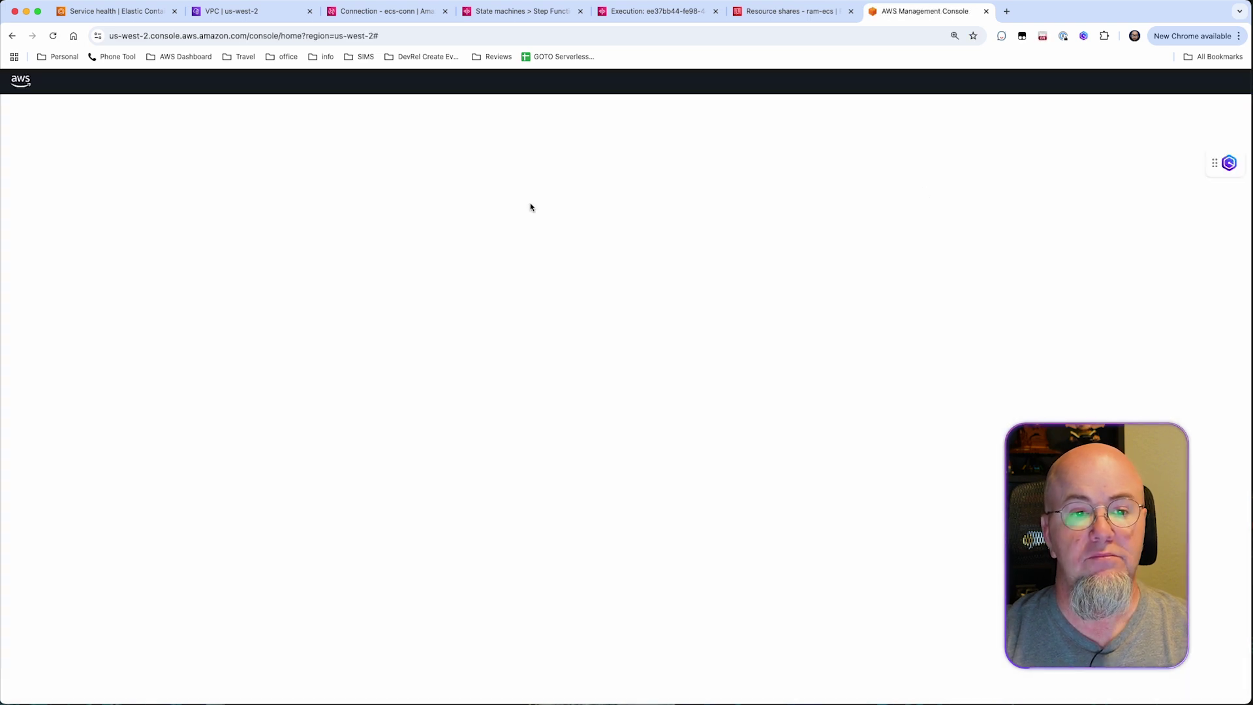
left_click(222, 82)
type("ram")
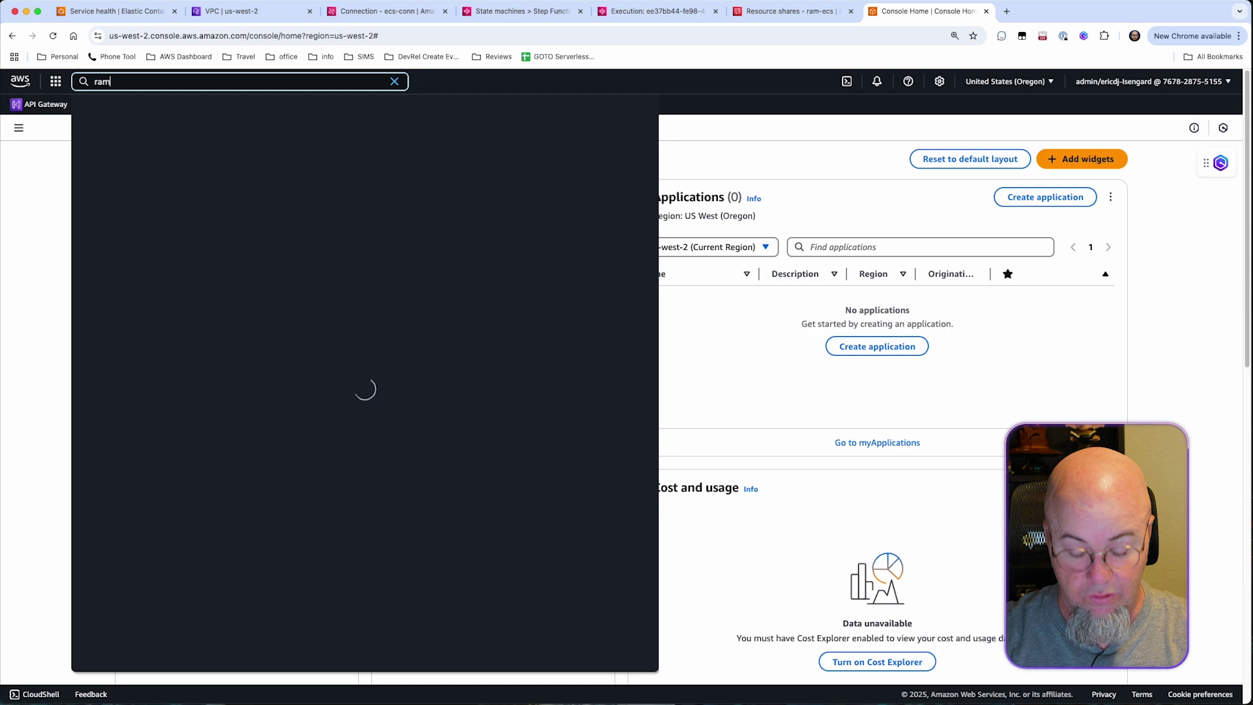
left_click(326, 144)
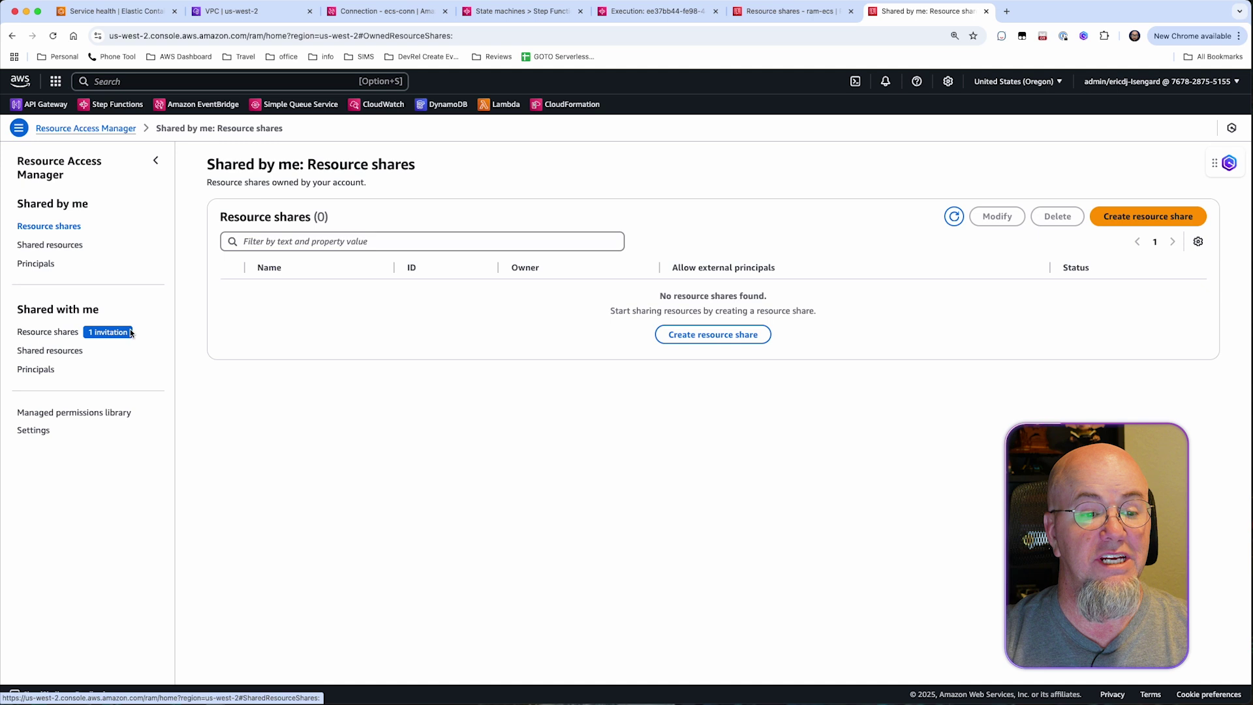
Accept the pending ram-ecs invitation under Shared with me > Resource shares.
left_click(55, 333)
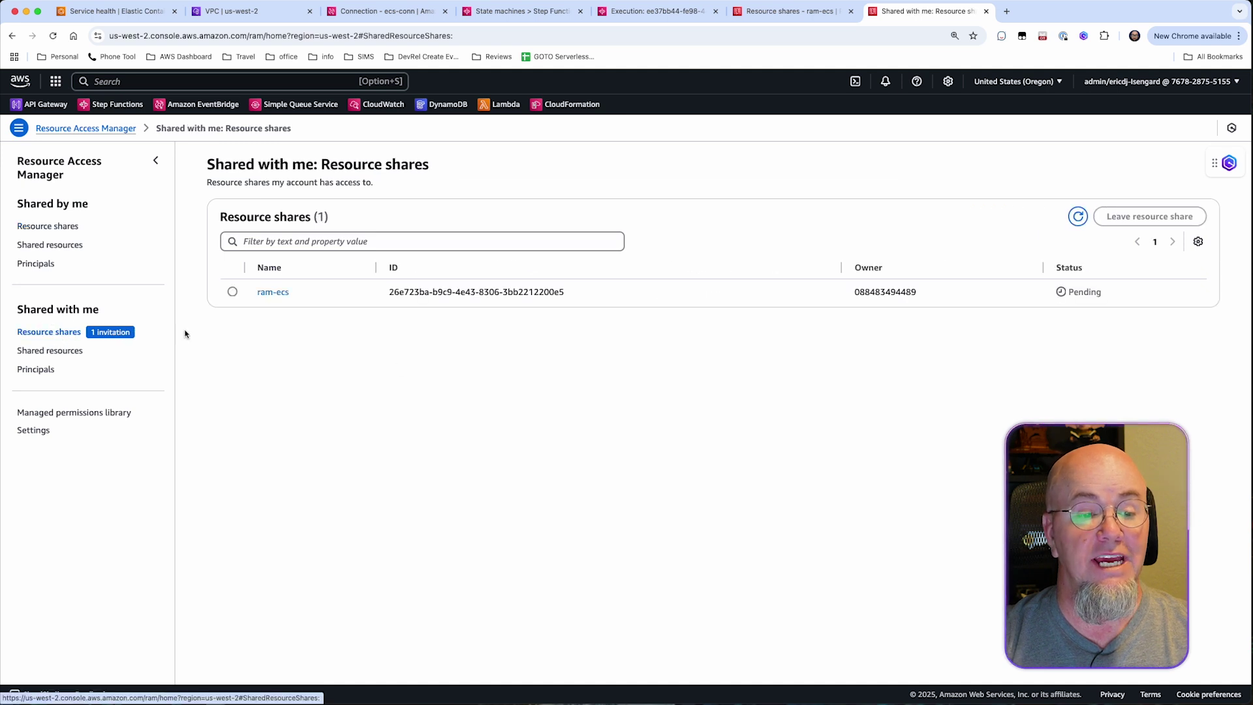
left_click(232, 293)
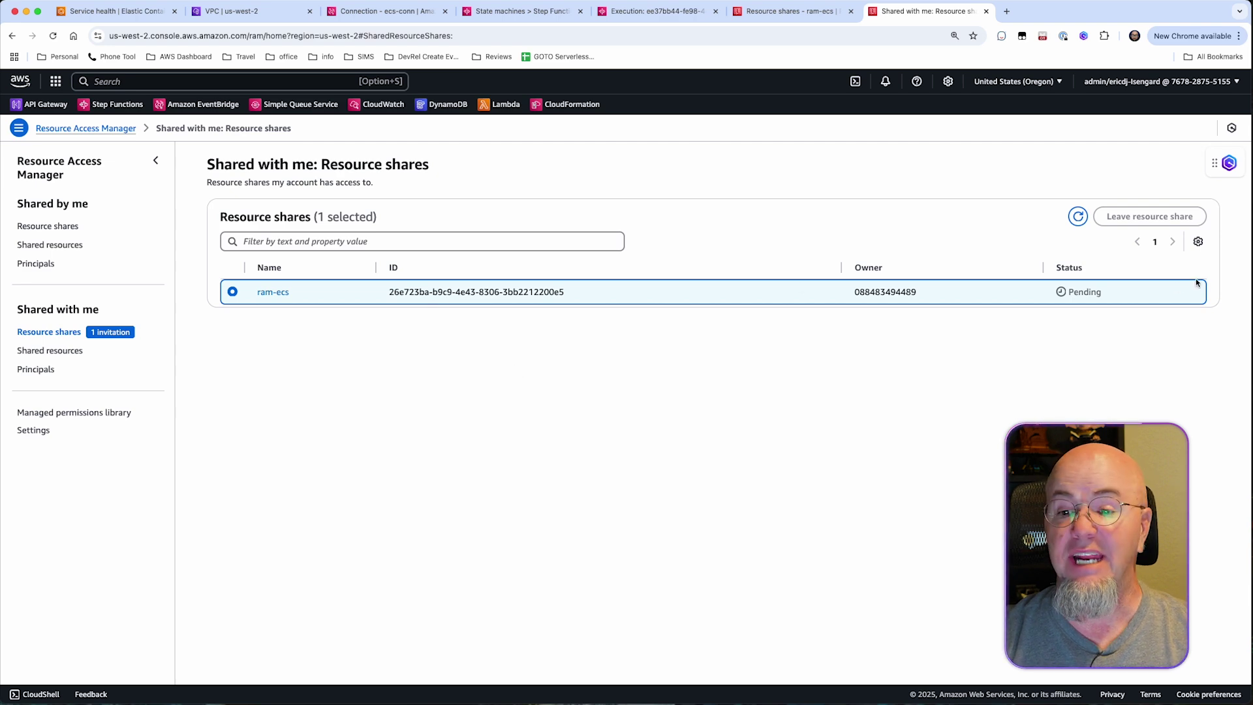
left_click(272, 292)
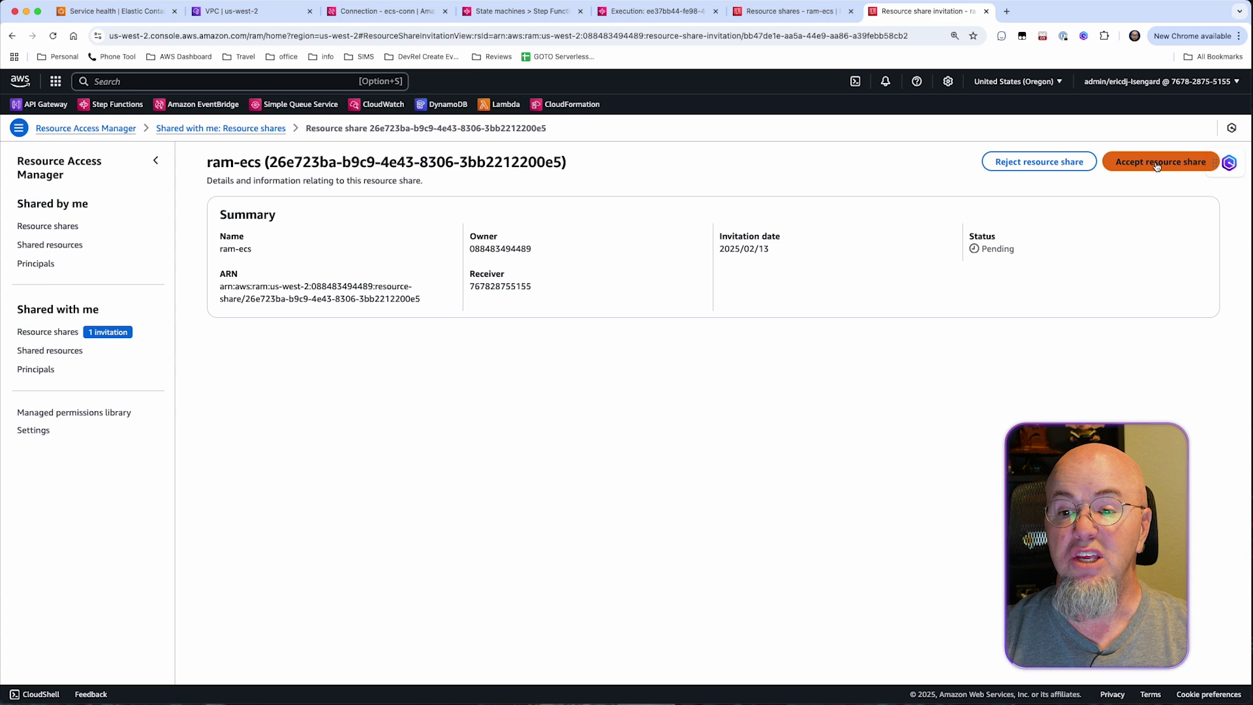
left_click(1155, 167)
left_click(773, 421)
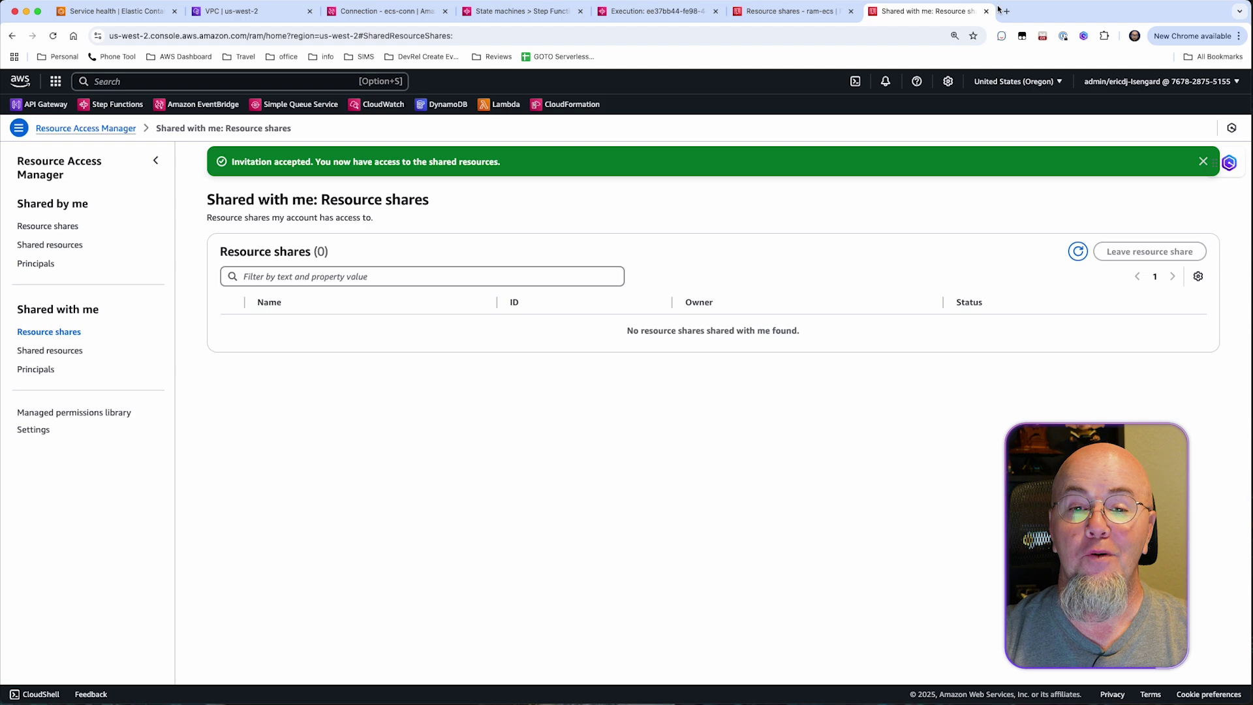
Close the other browser tabs and open EventBridge Connections in a new tab.
left_click(220, 82)
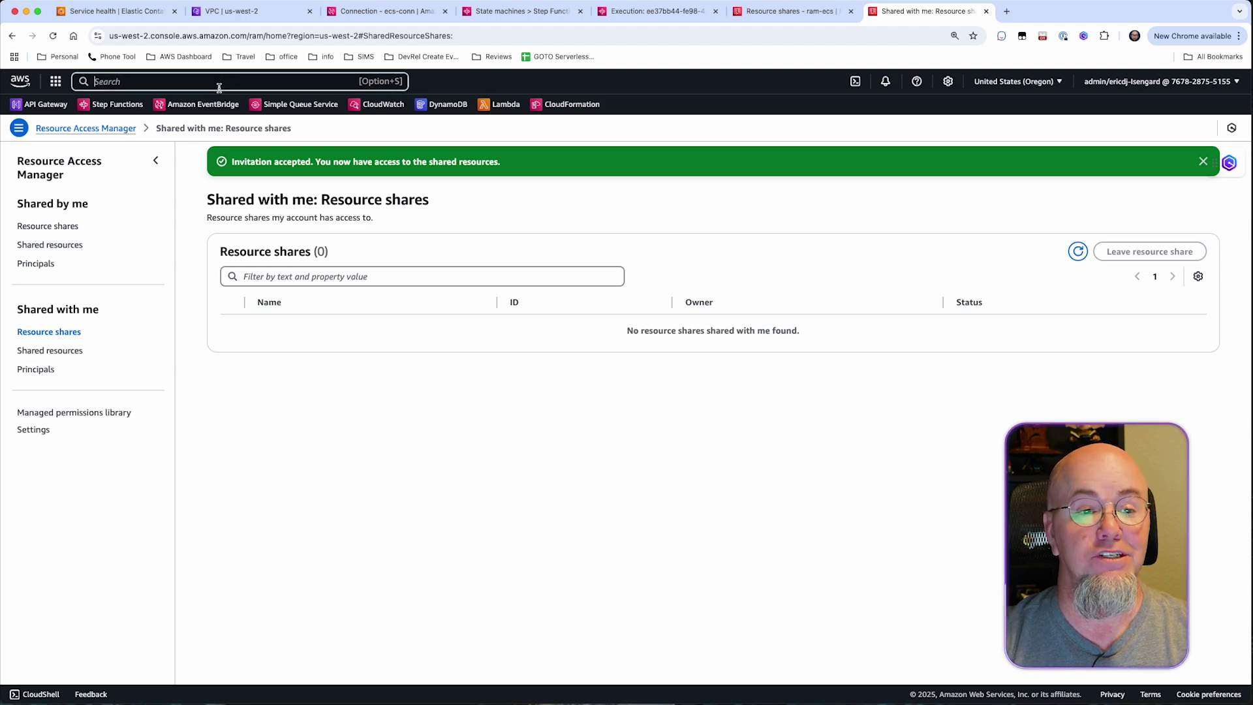
right_click(927, 13)
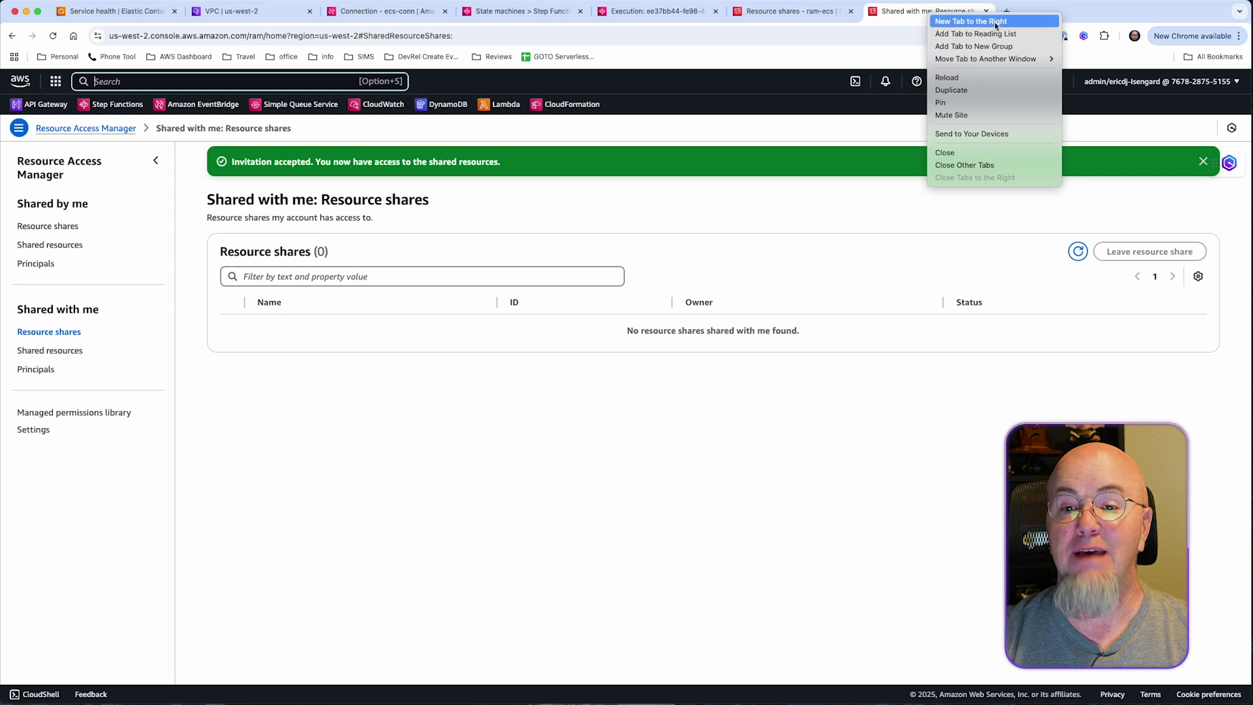
left_click(981, 165)
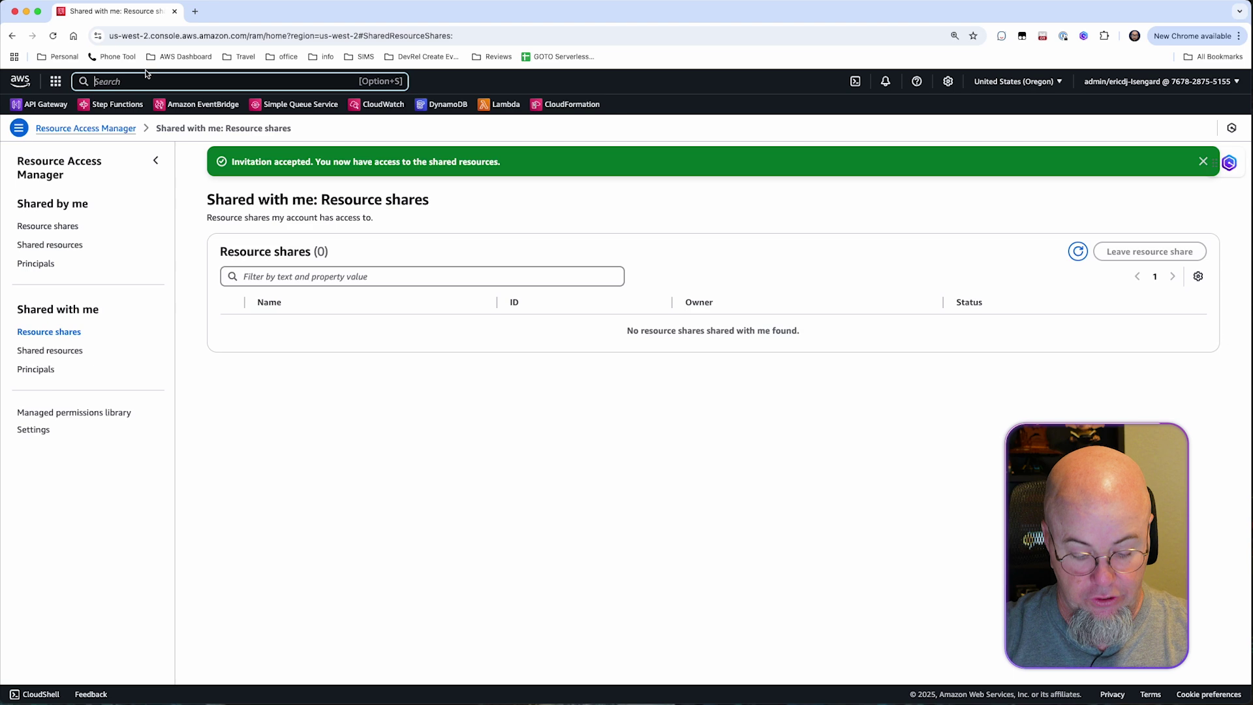
type("event")
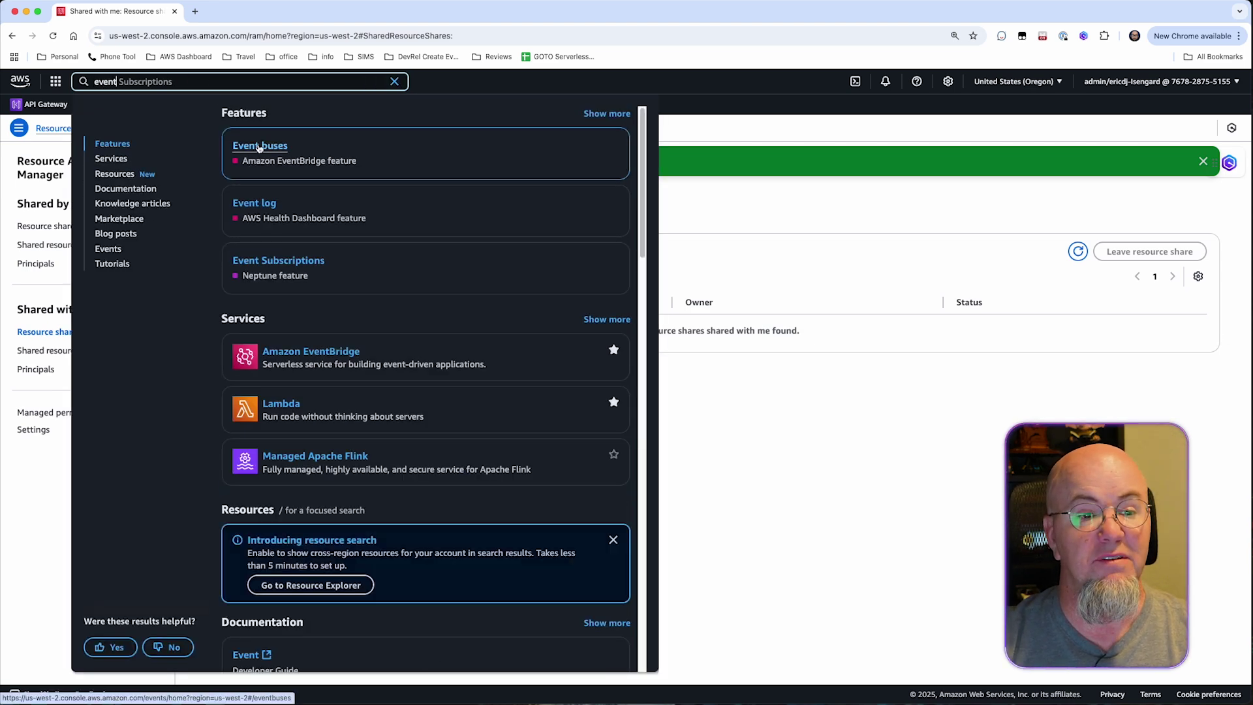
right_click(259, 148)
left_click(287, 152)
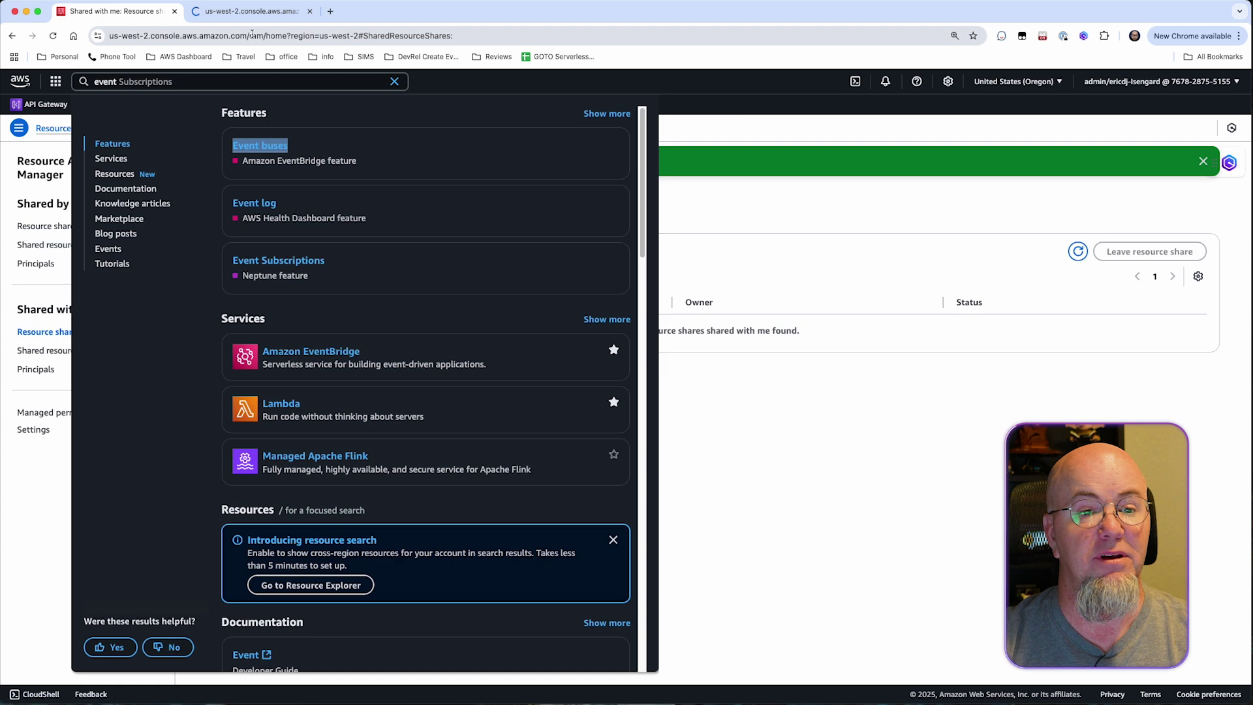
left_click(251, 11)
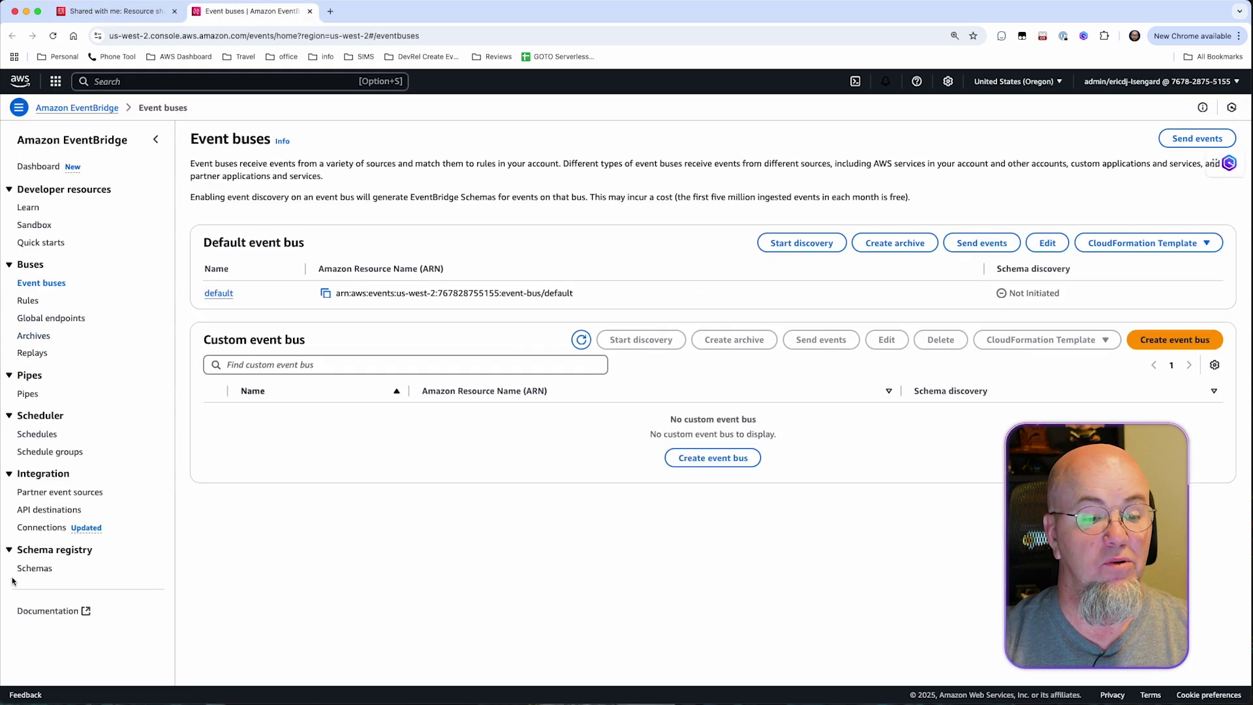
left_click(43, 548)
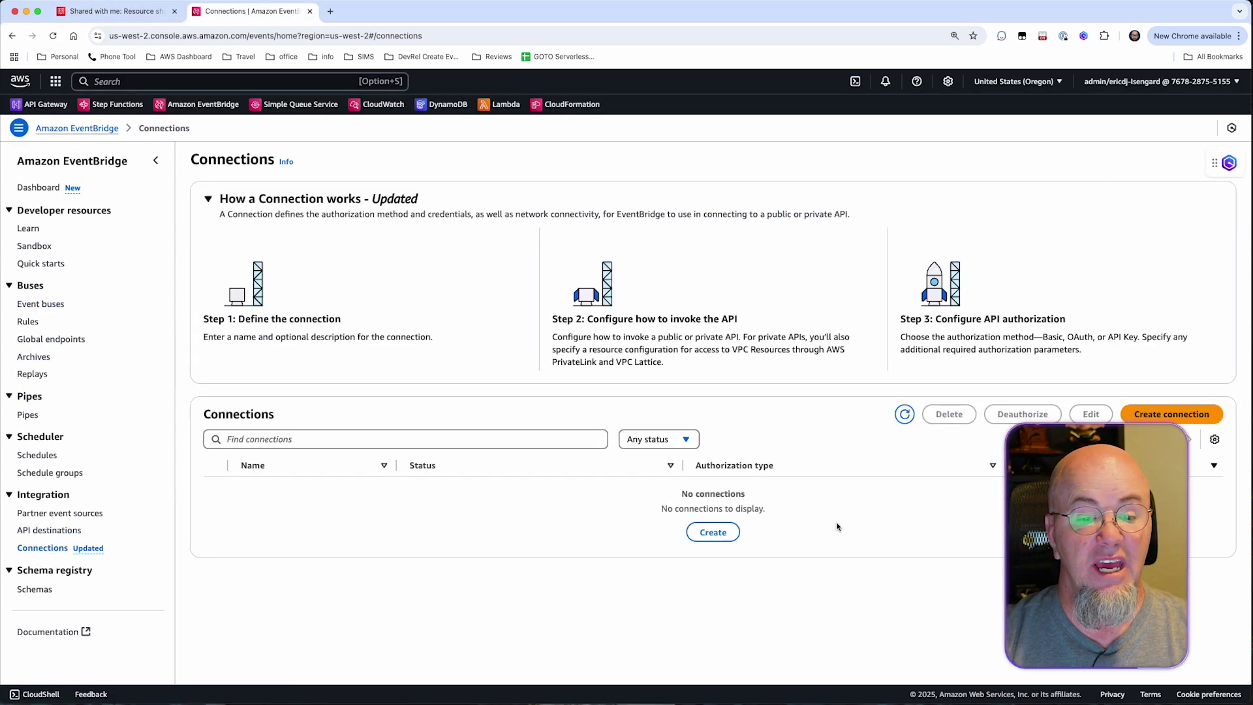
Start a new connection named cross-account that targets a private API through resource configuration ecs-rc.
left_click(713, 532)
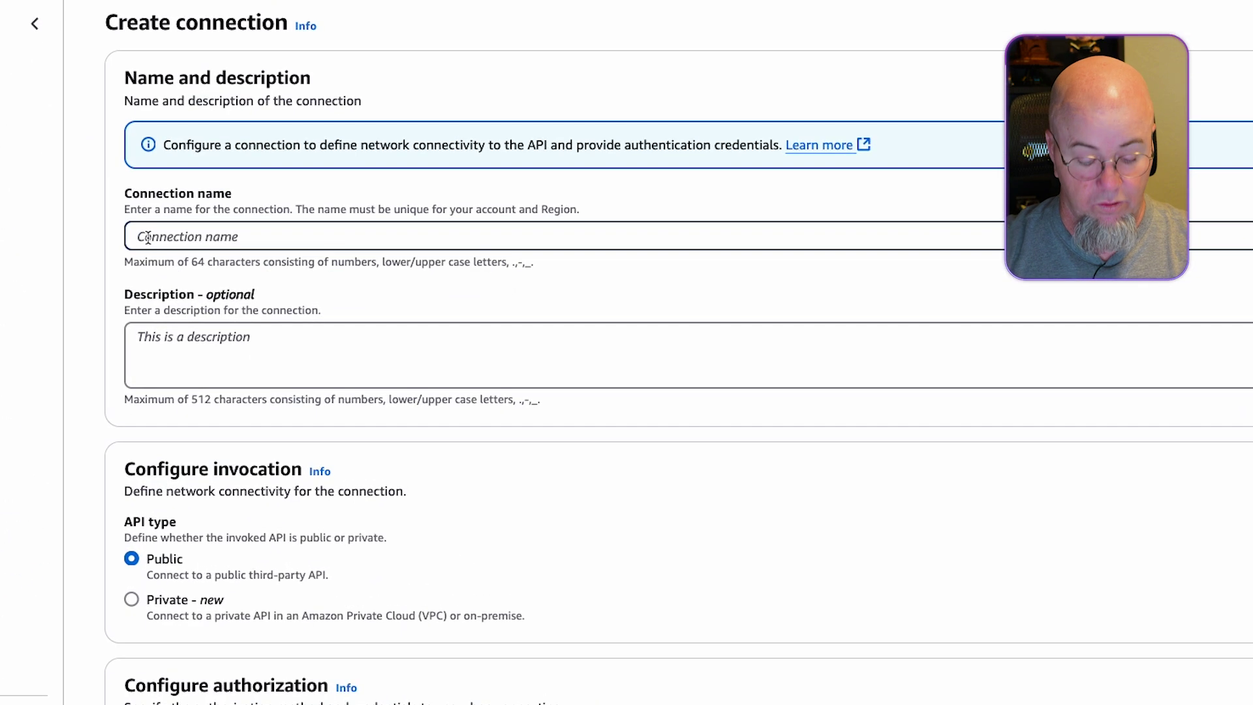
left_click(234, 307)
type("cr")
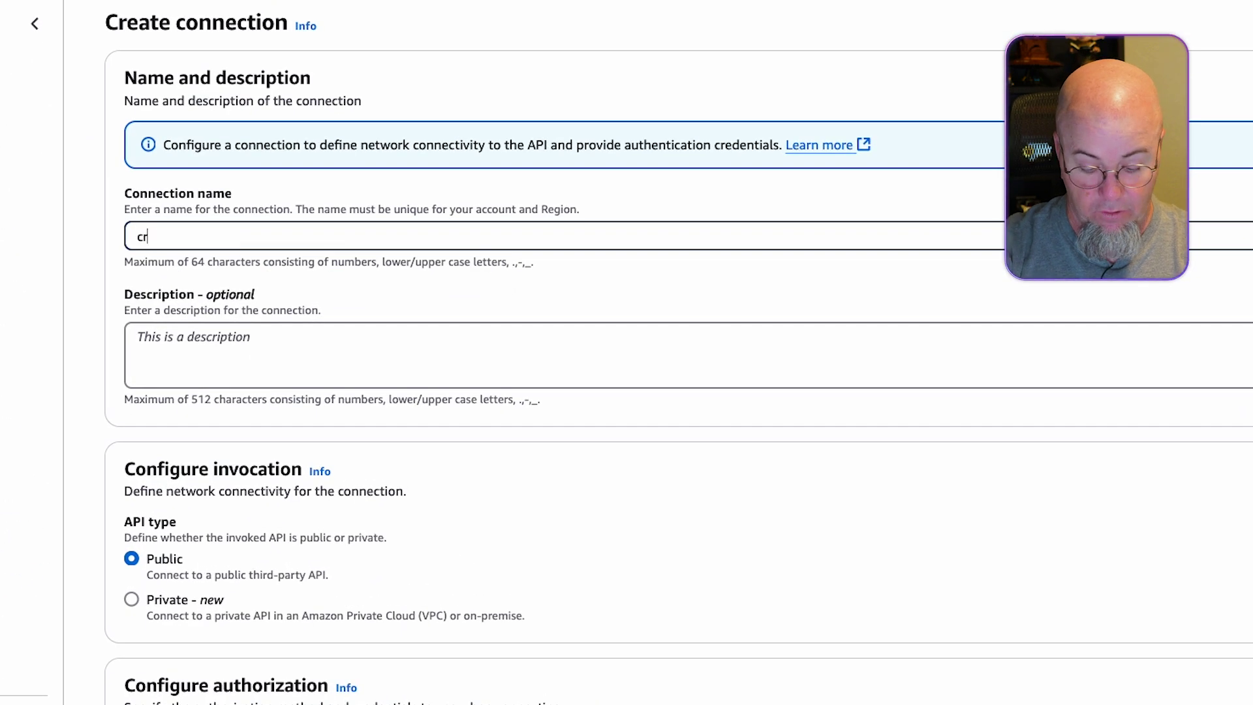
type("oss")
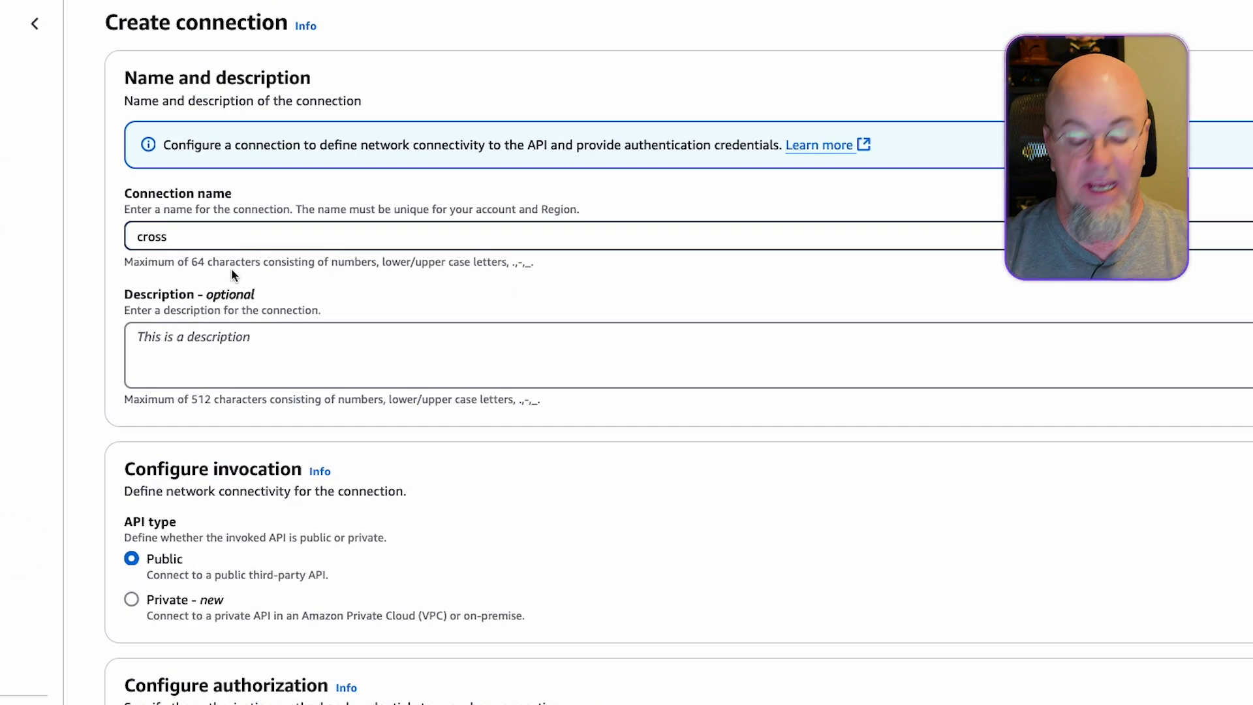
type("-account")
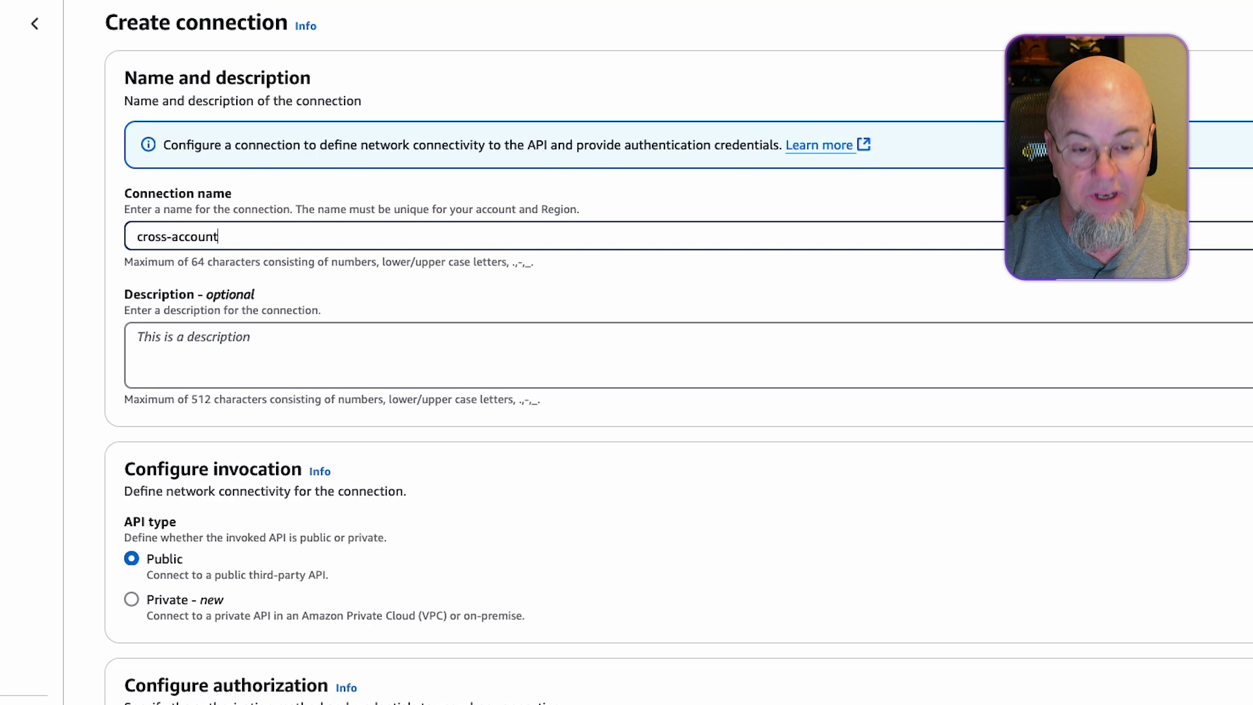
scroll(340, 399, "down", 3)
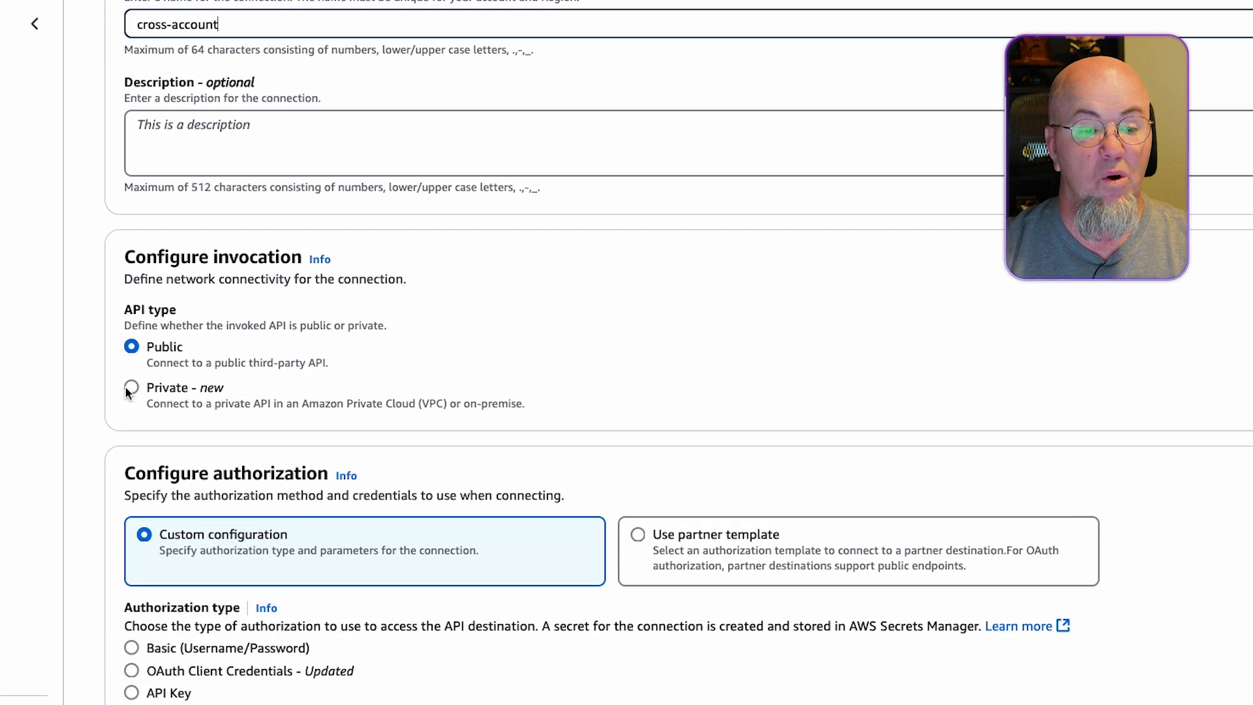
left_click(134, 388)
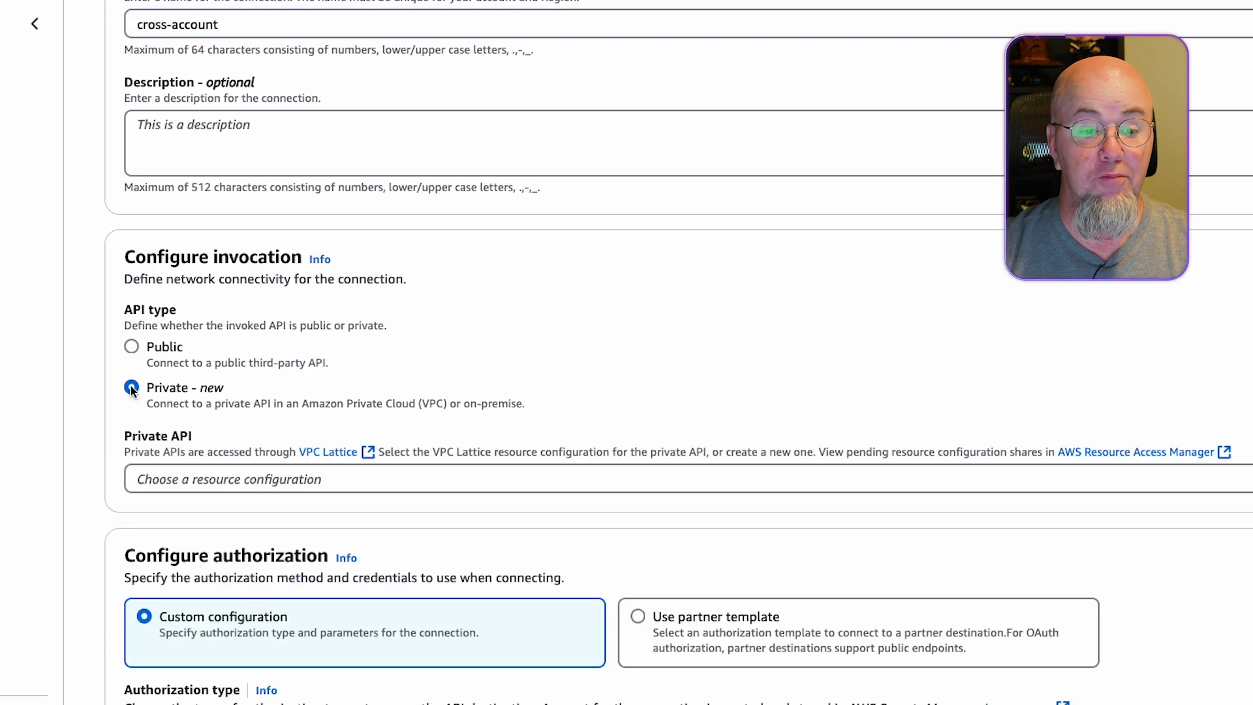
left_click(1224, 472)
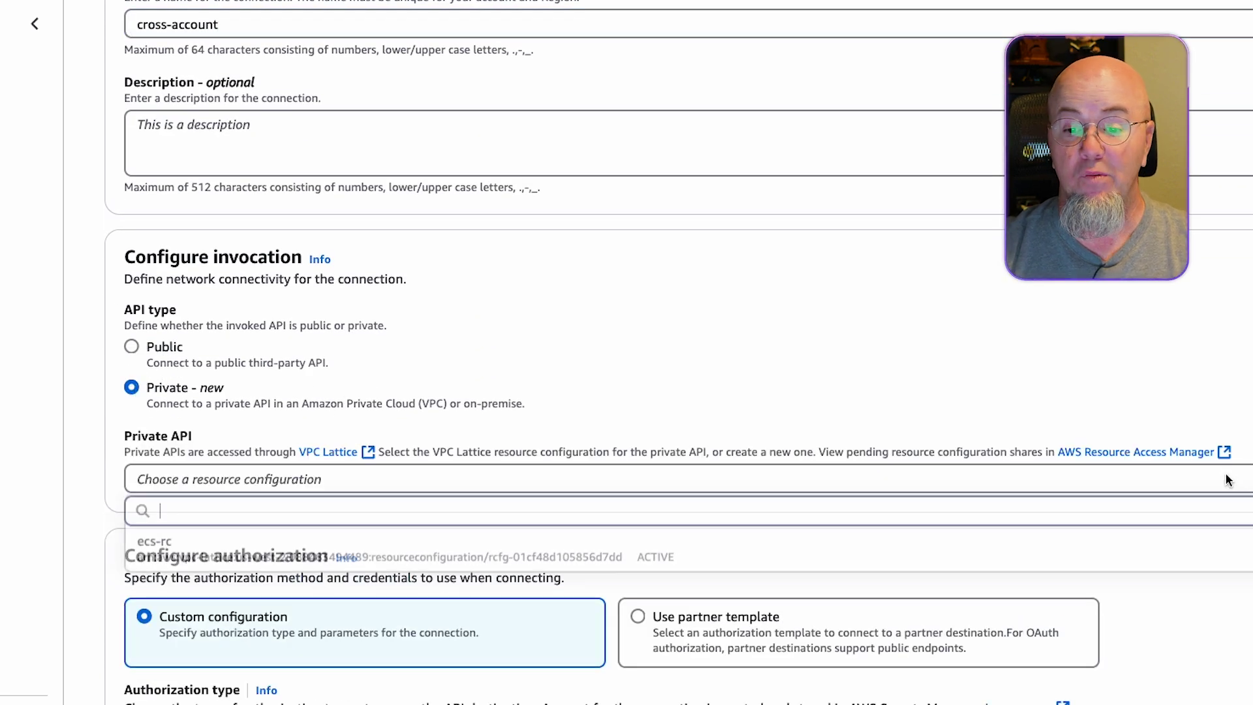
left_click(193, 543)
Authorize it with an API key using header name x-api-key and a key value, then create it.
scroll(648, 483, "down", 2)
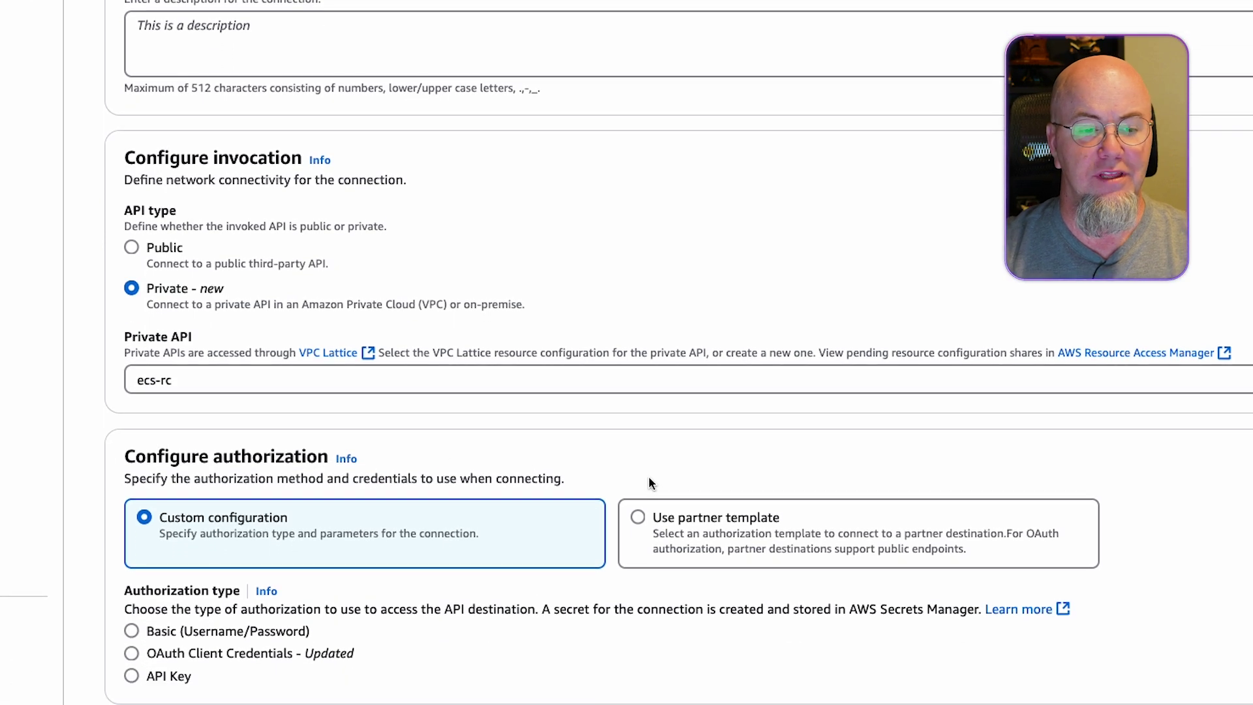
scroll(1171, 442, "down", 2)
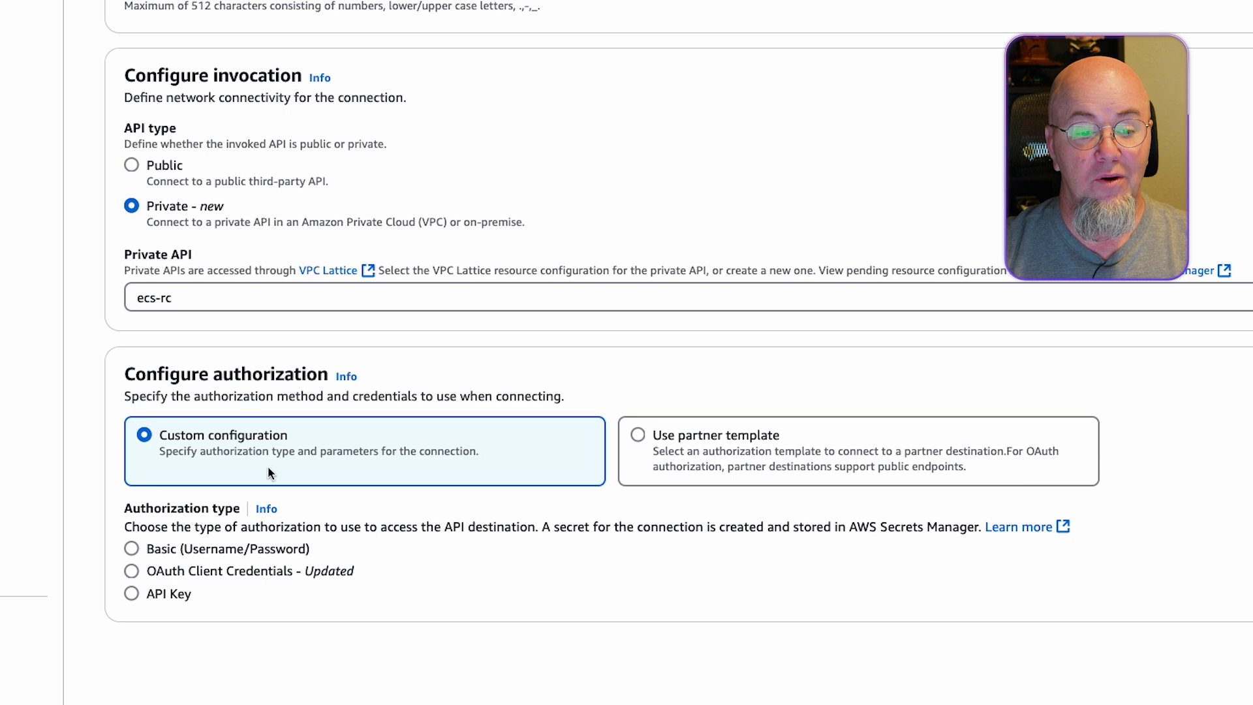
left_click(131, 593)
scroll(335, 595, "down", 3)
left_click(234, 558)
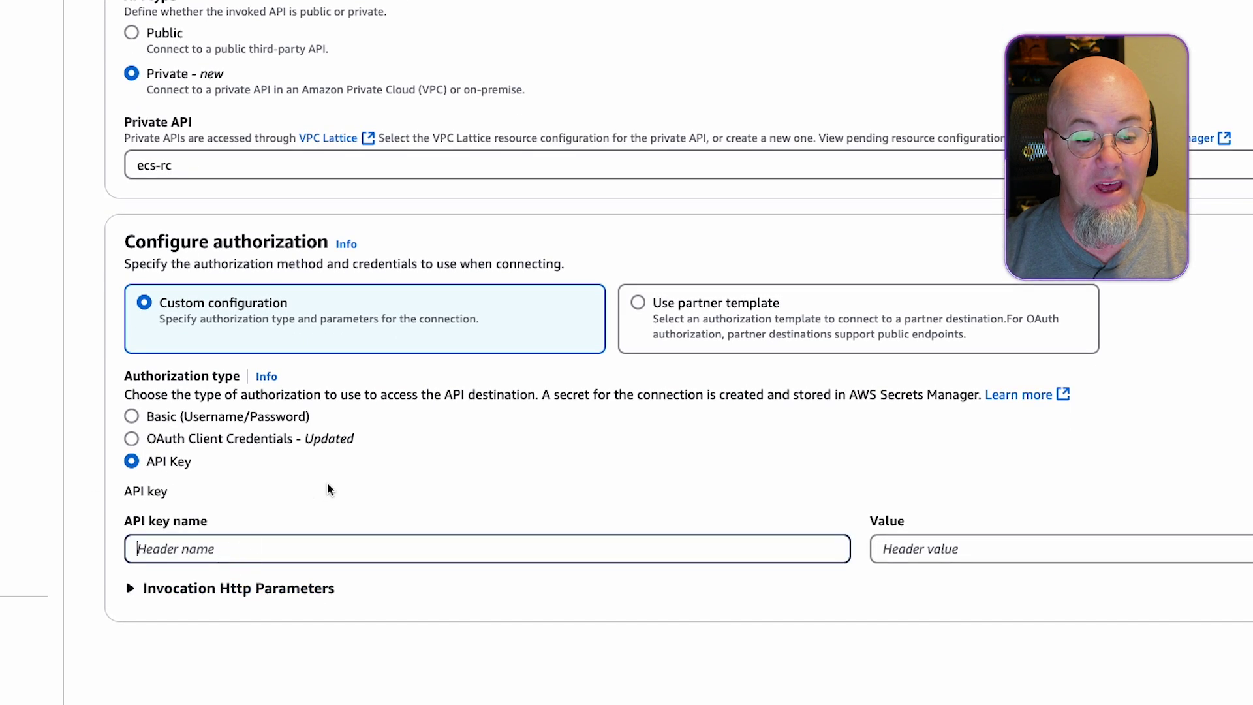
type("x-ap")
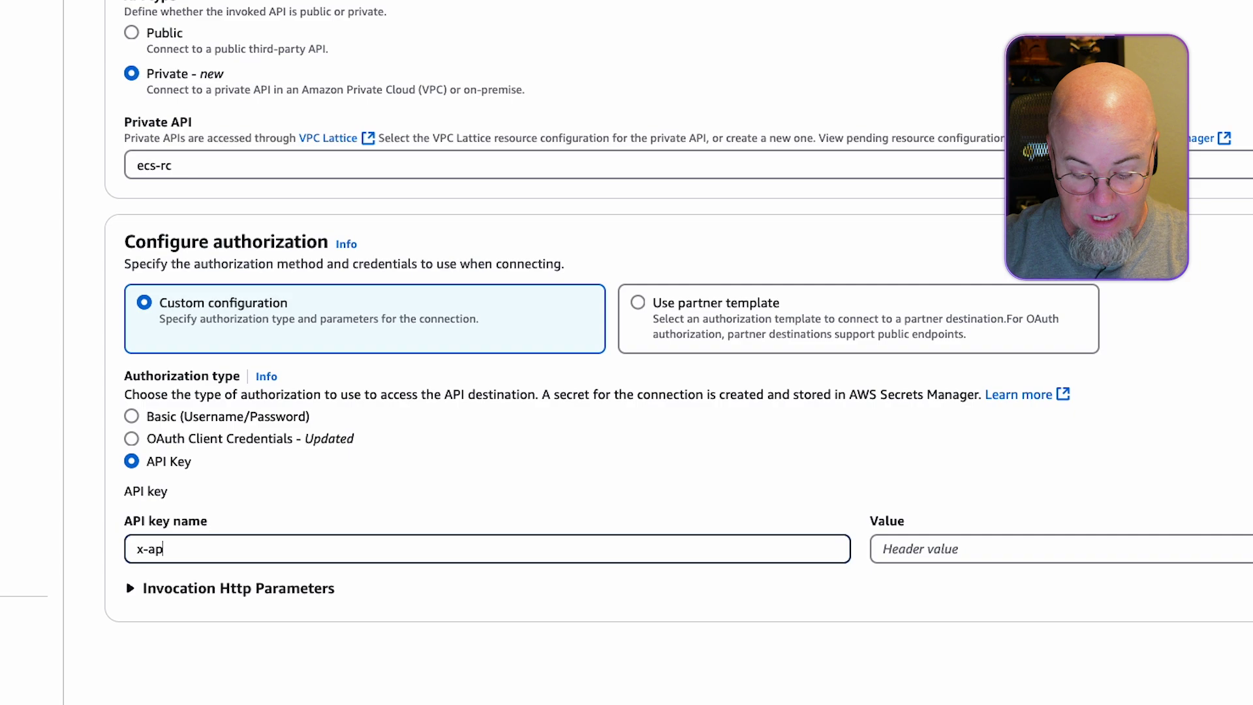
type("i-kery")
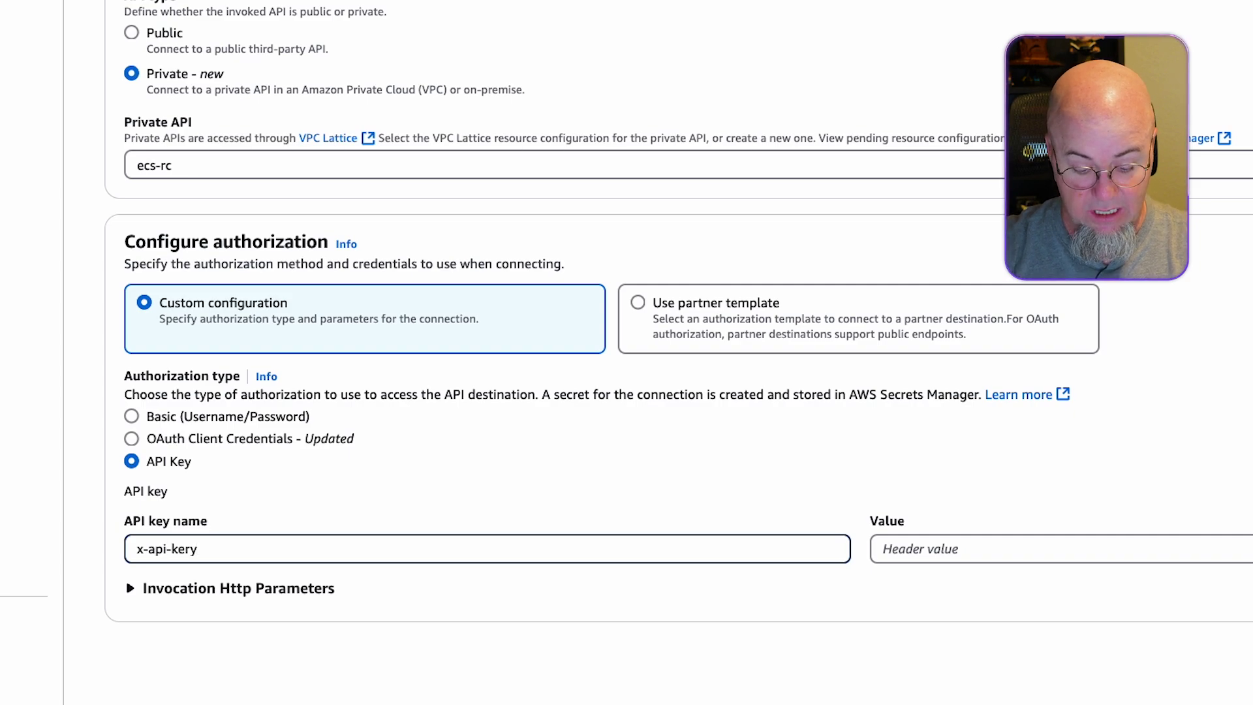
type("y")
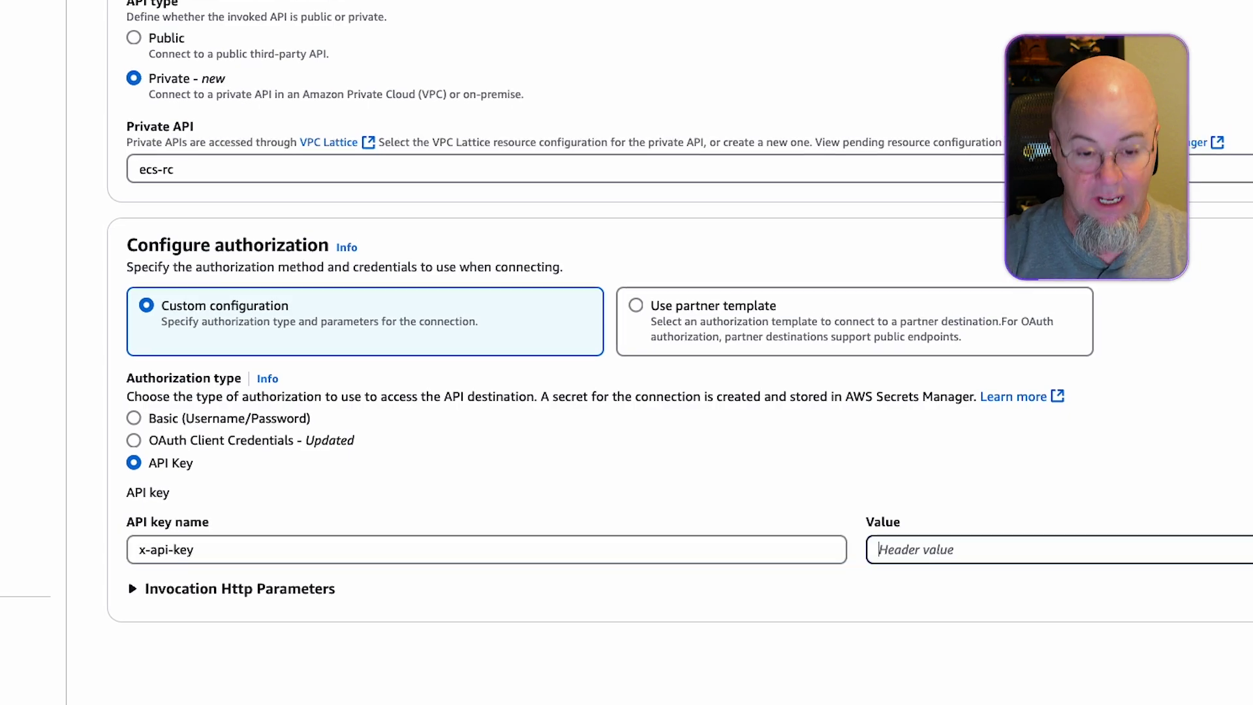
key("Tab")
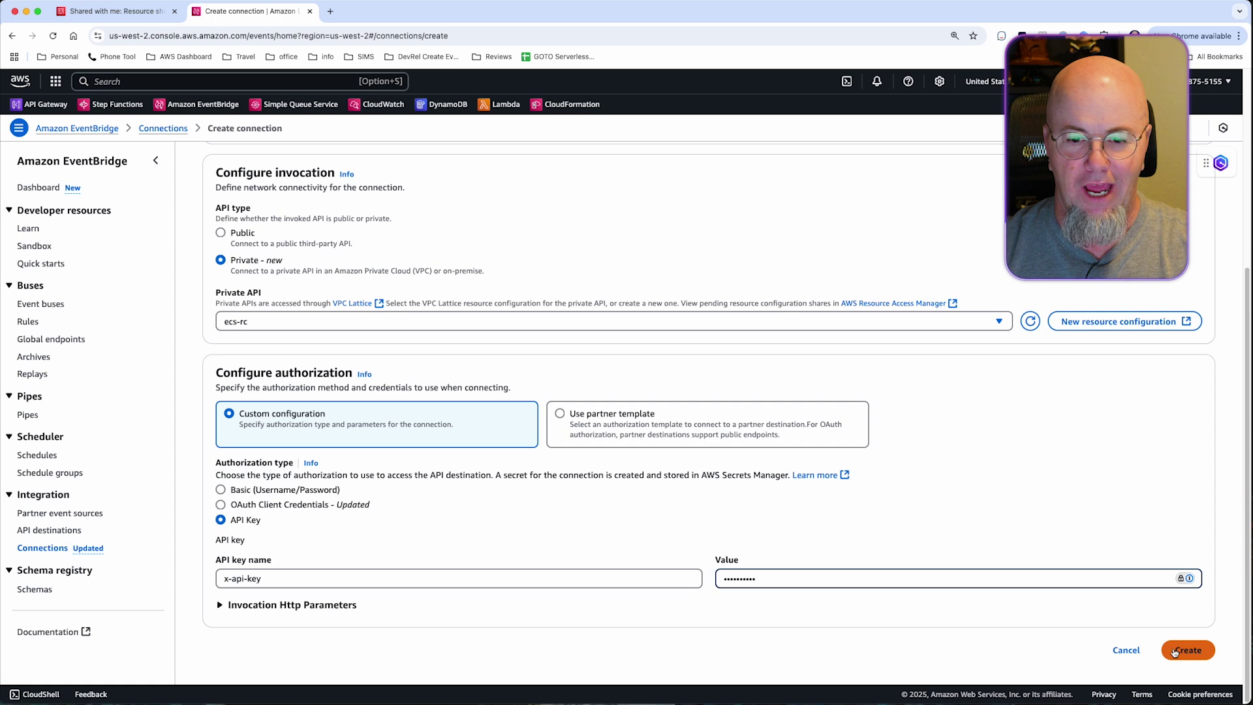
left_click(1176, 650)
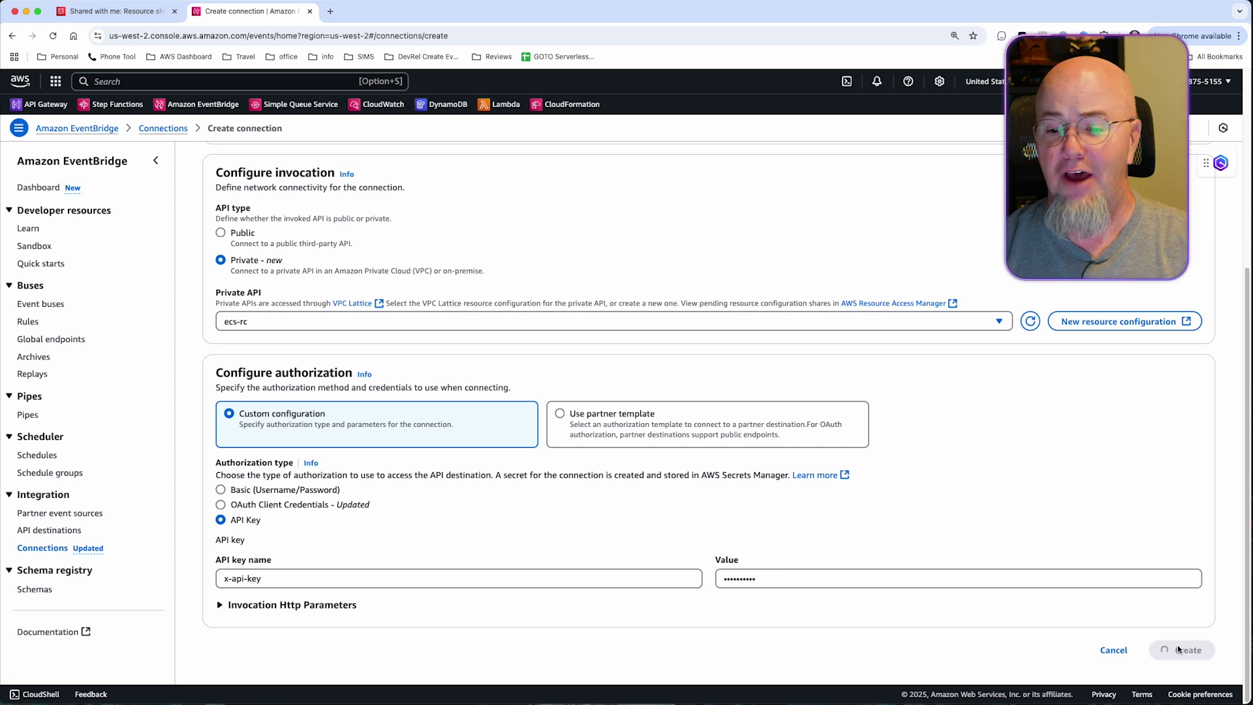